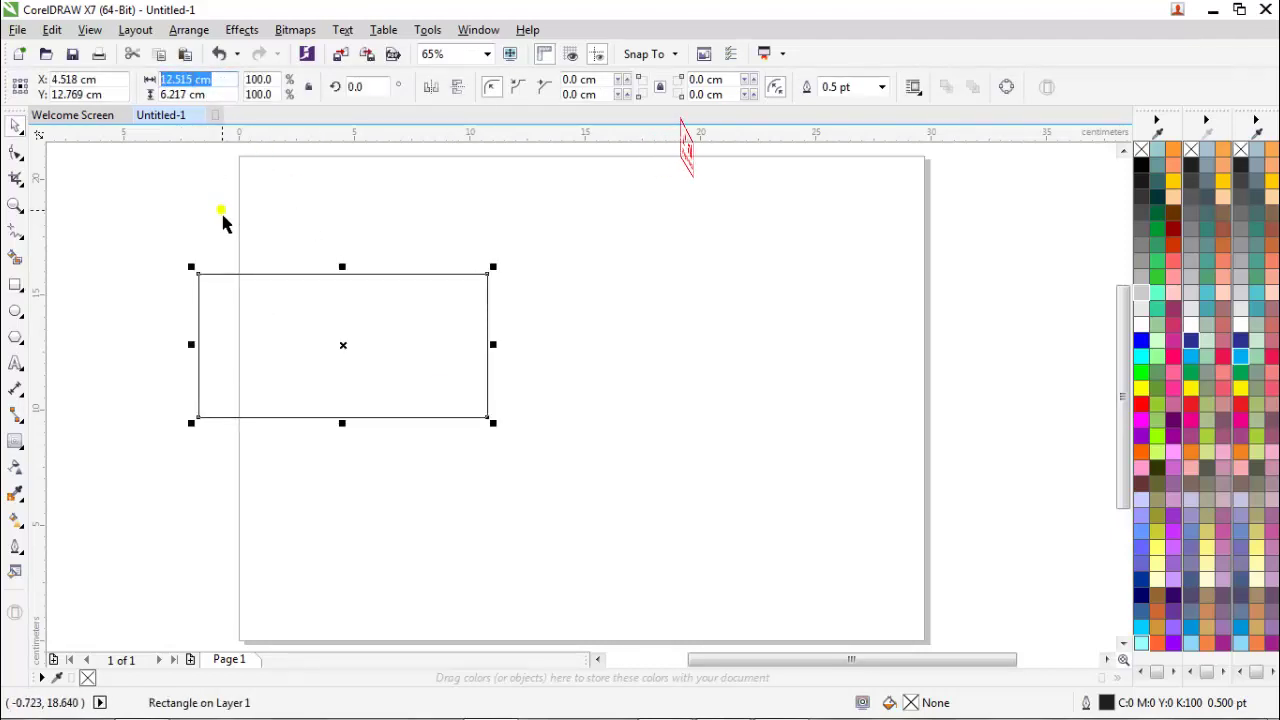
# Step: Resize the rectangle to 29.7 cm wide by 21 cm high and centre it on the page
pyautogui.write('29.')
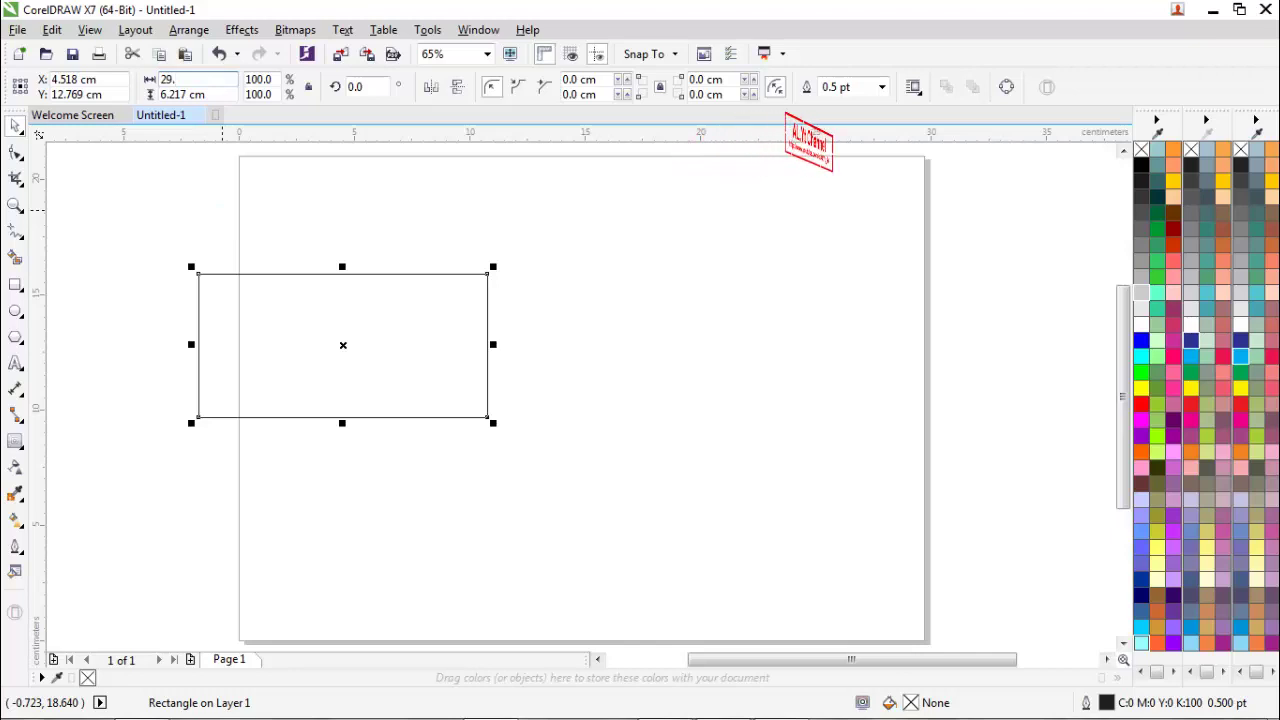
pyautogui.write('7')
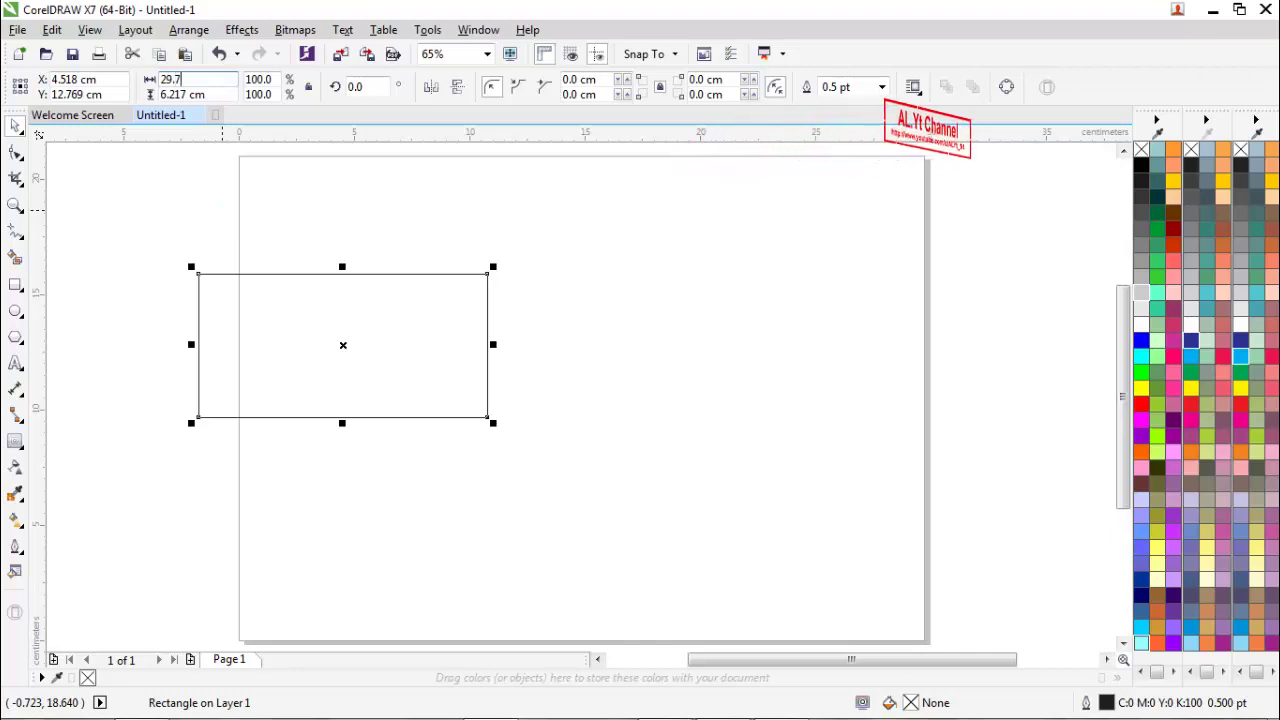
pyautogui.press('capslock')
pyautogui.press('Tab')
pyautogui.write('21')
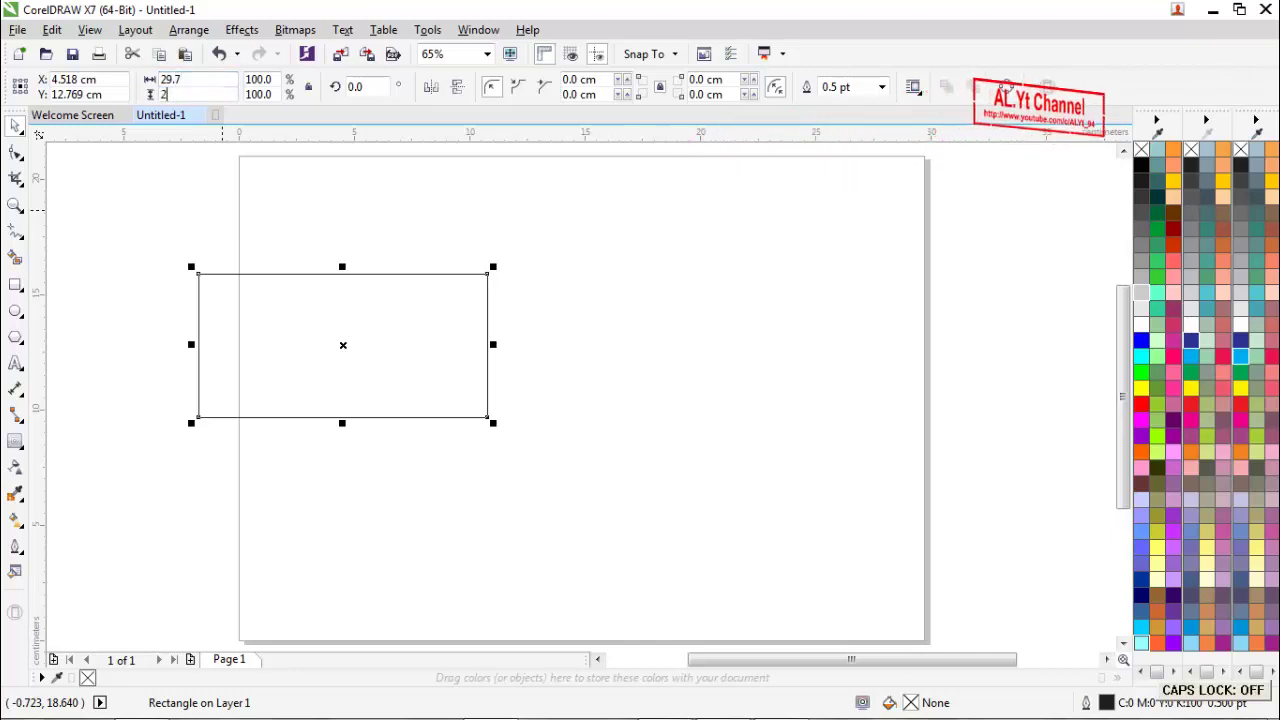
pyautogui.press('Return')
pyautogui.press('p')
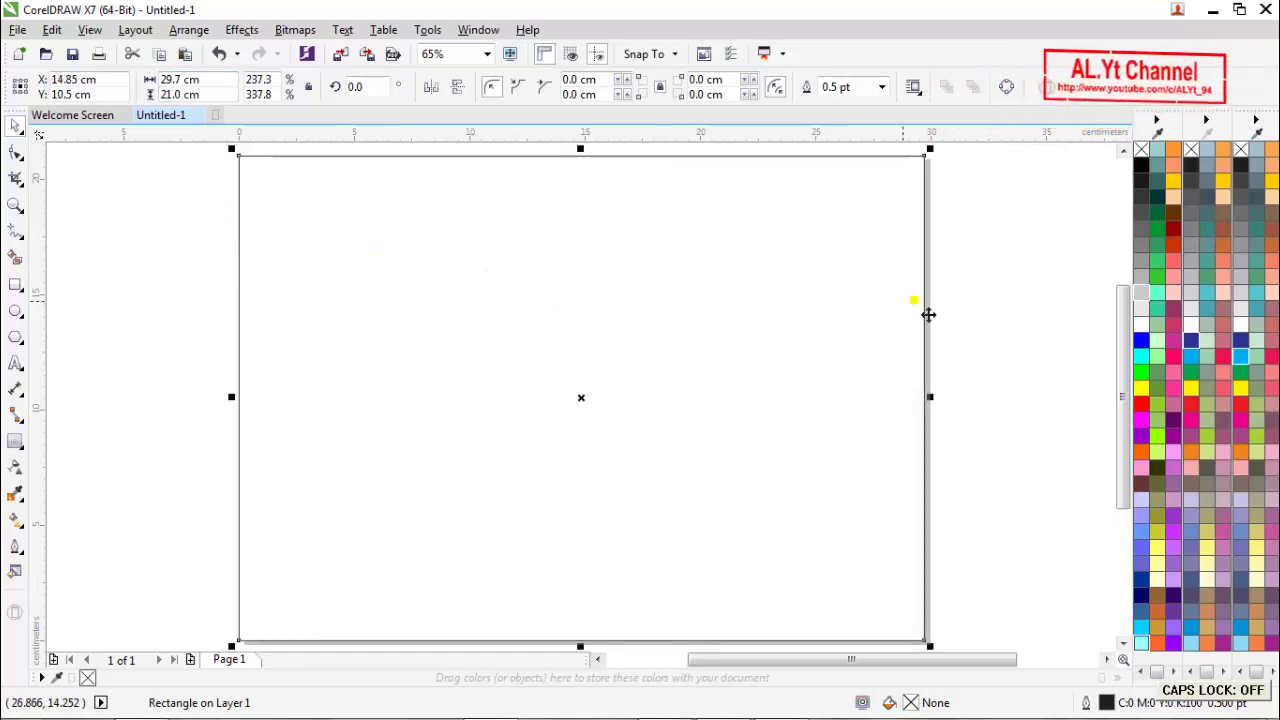
# Step: Give the page-sized rectangle no outline and an elliptical fountain fill from a white centre to light grey (#E6E6E6) edges
pyautogui.click(1143, 300)
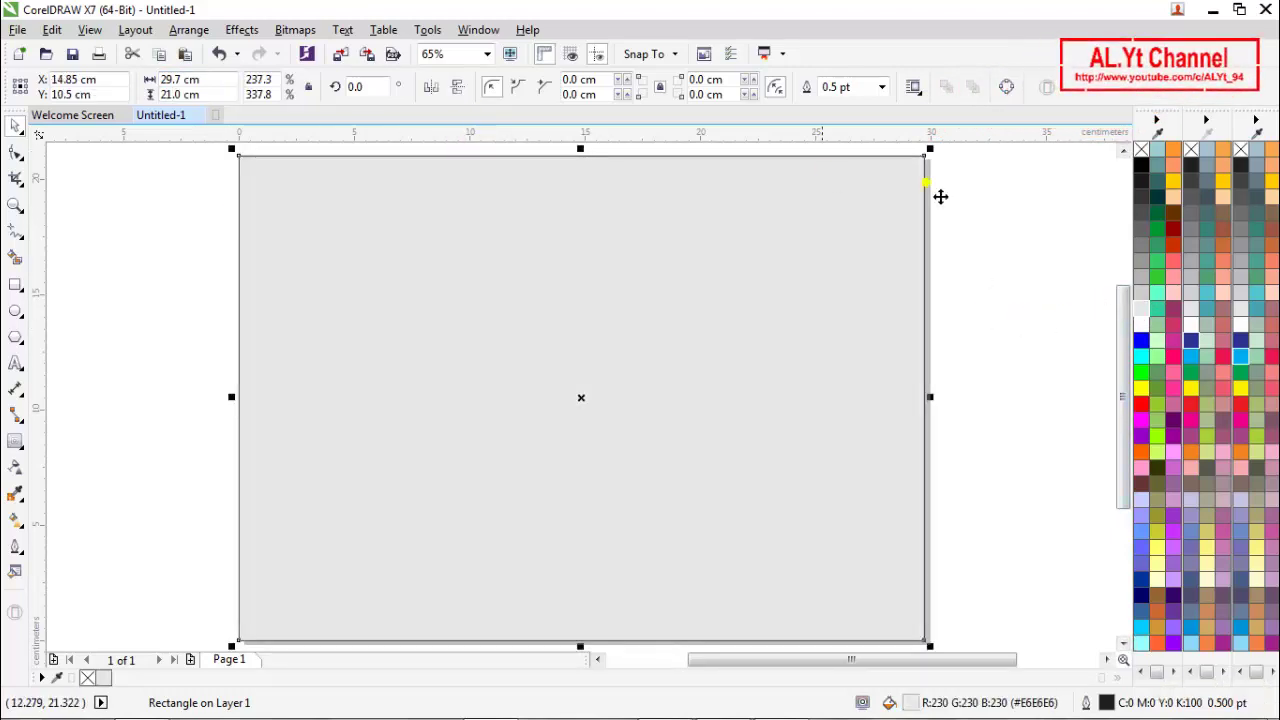
pyautogui.rightClick(1140, 152)
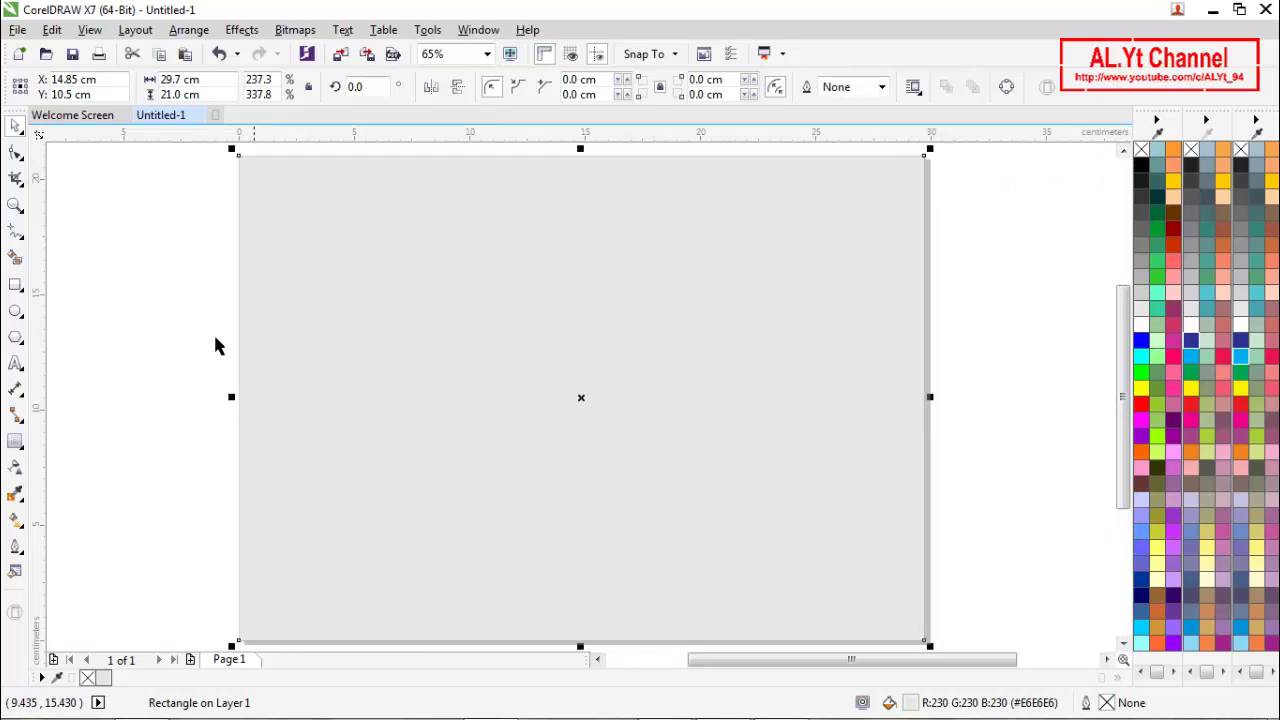
pyautogui.click(14, 522)
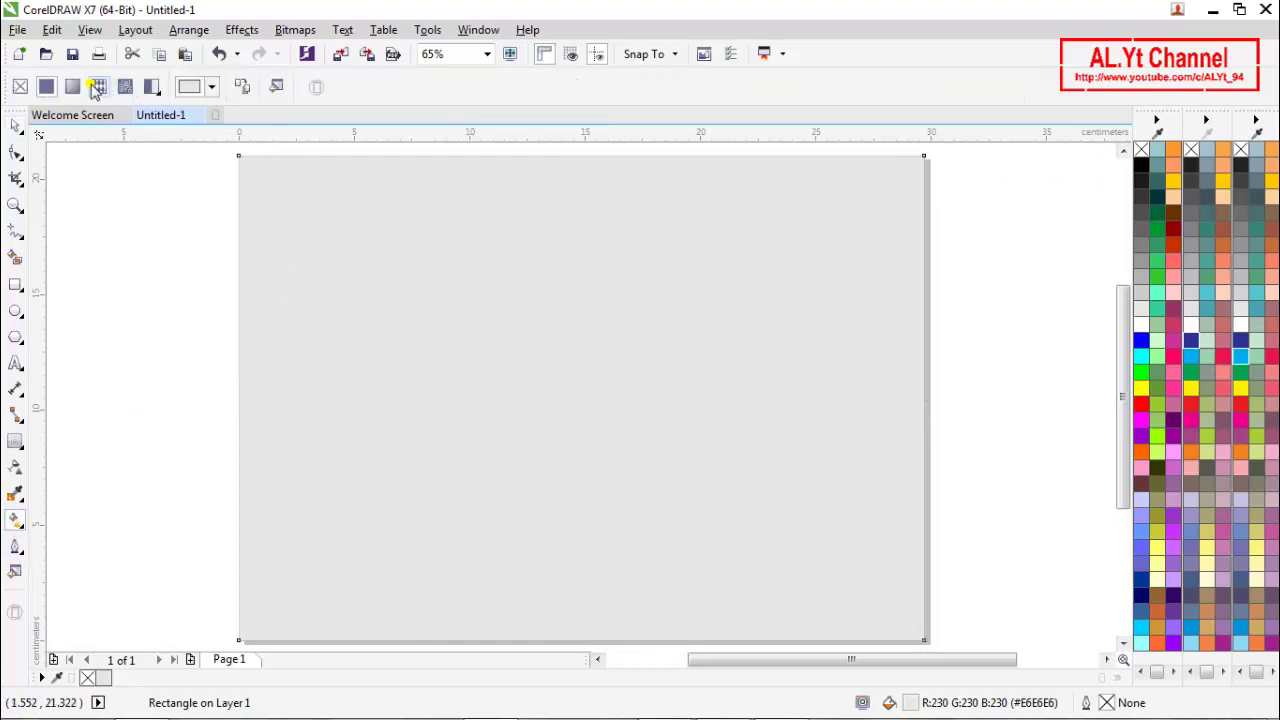
pyautogui.click(148, 90)
pyautogui.click(270, 88)
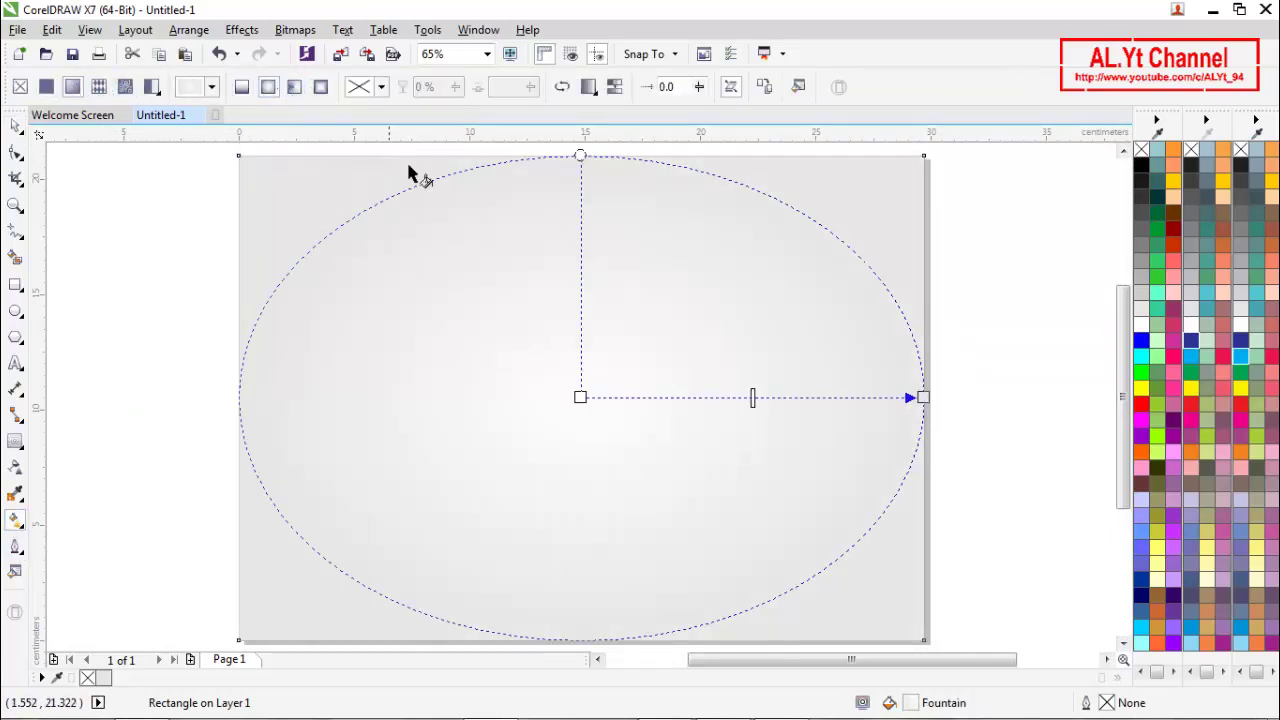
# Step: Stretch the fountain fill vertically into a near circle and add pale yellow as a middle colour between centre and edge
pyautogui.moveTo(583, 158)
pyautogui.mouseDown()
pyautogui.moveTo(590, 147)
pyautogui.moveTo(572, 215)
pyautogui.moveTo(575, 152)
pyautogui.mouseUp()
pyautogui.scroll(-2, 572, 215)
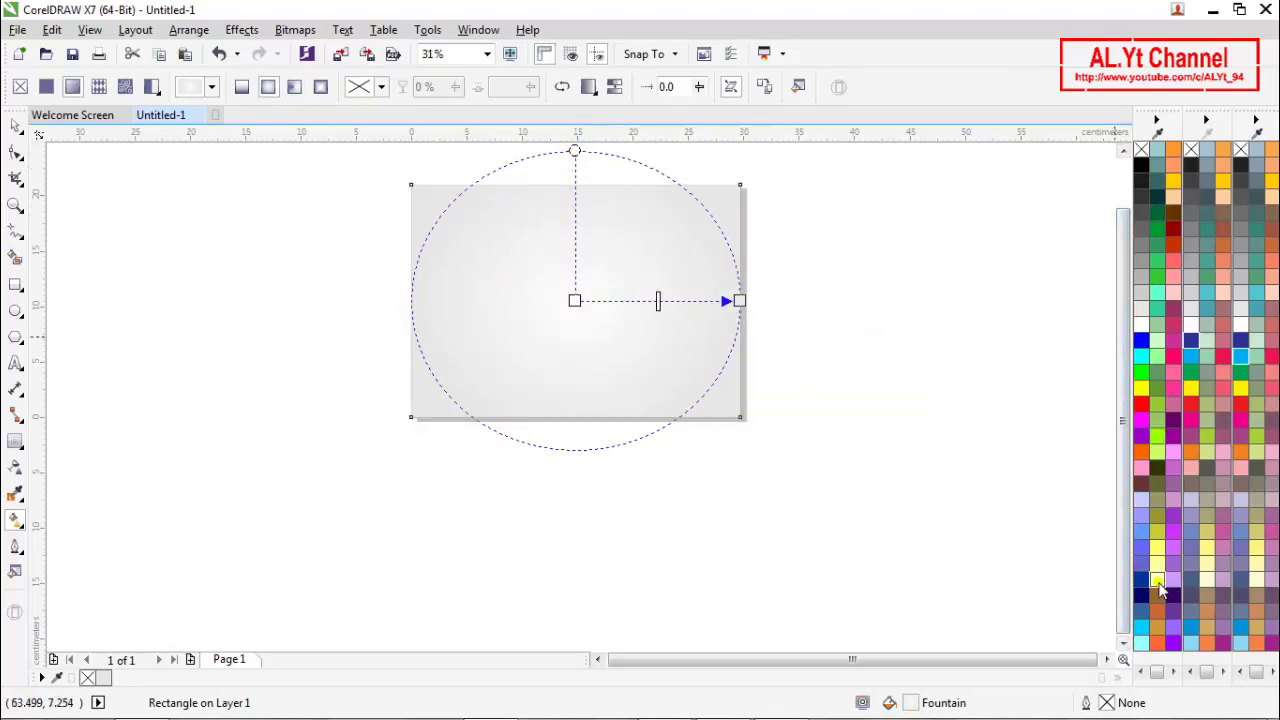
pyautogui.moveTo(957, 449); pyautogui.dragTo(642, 300)
pyautogui.click(15, 125)
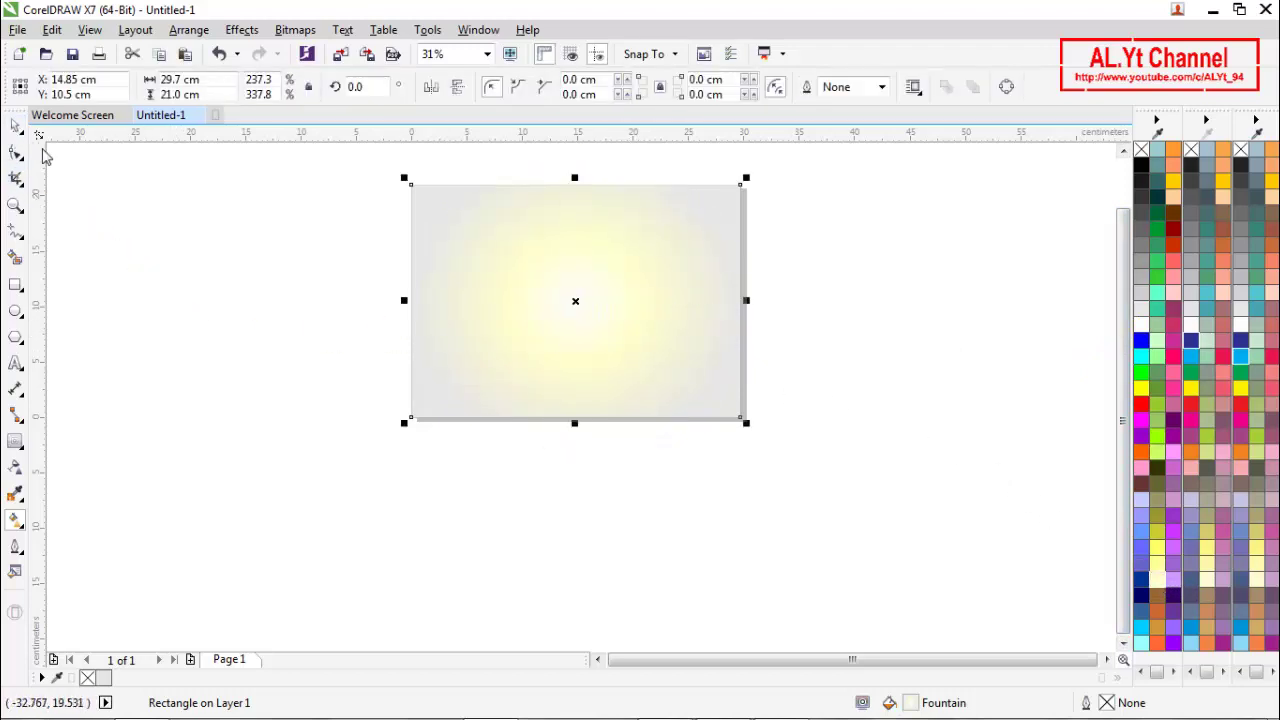
pyautogui.press('Escape')
# Step: Lock the gradient background rectangle in place
pyautogui.rightClick(559, 299)
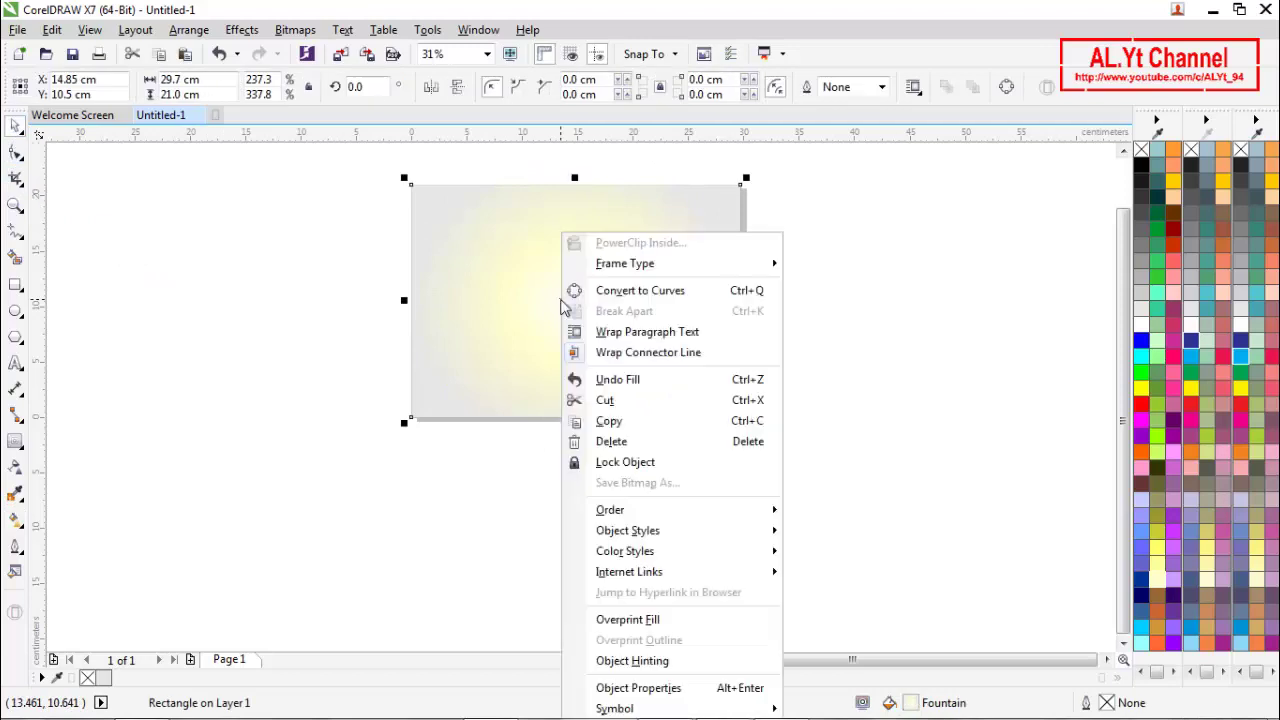
pyautogui.click(622, 461)
pyautogui.press('Escape')
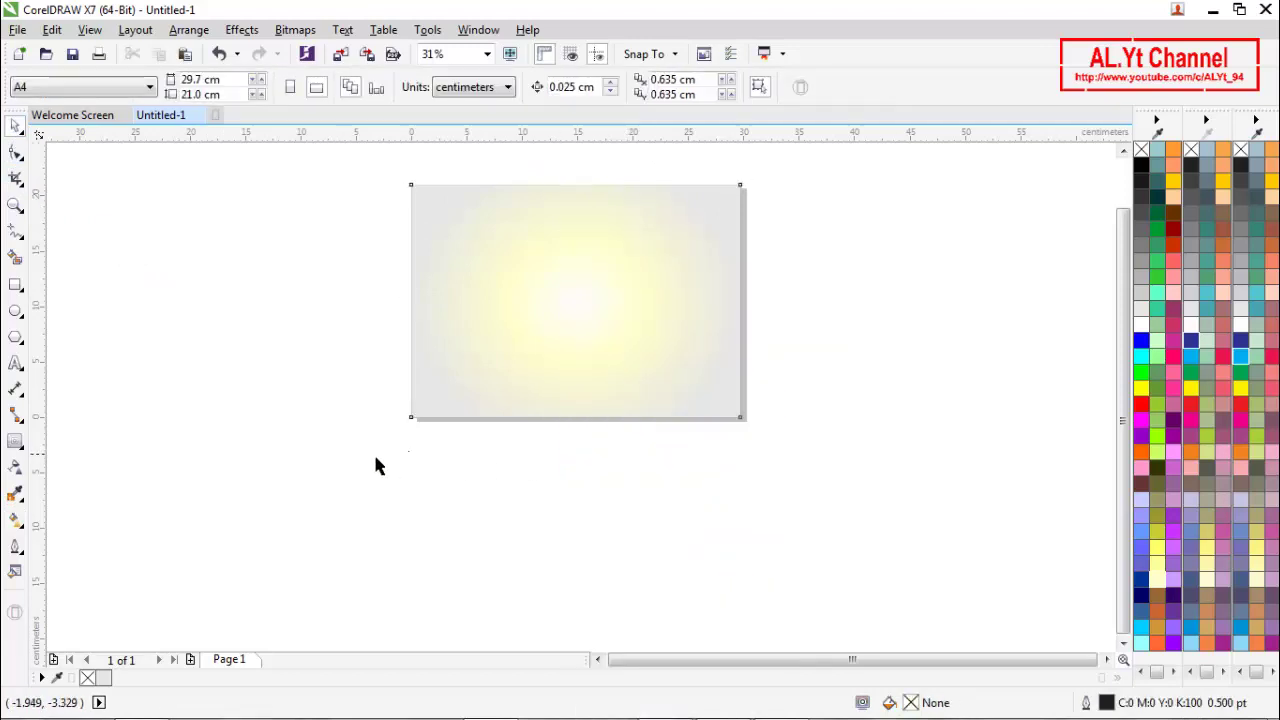
pyautogui.press('z')
pyautogui.click(257, 87)
pyautogui.click(283, 87)
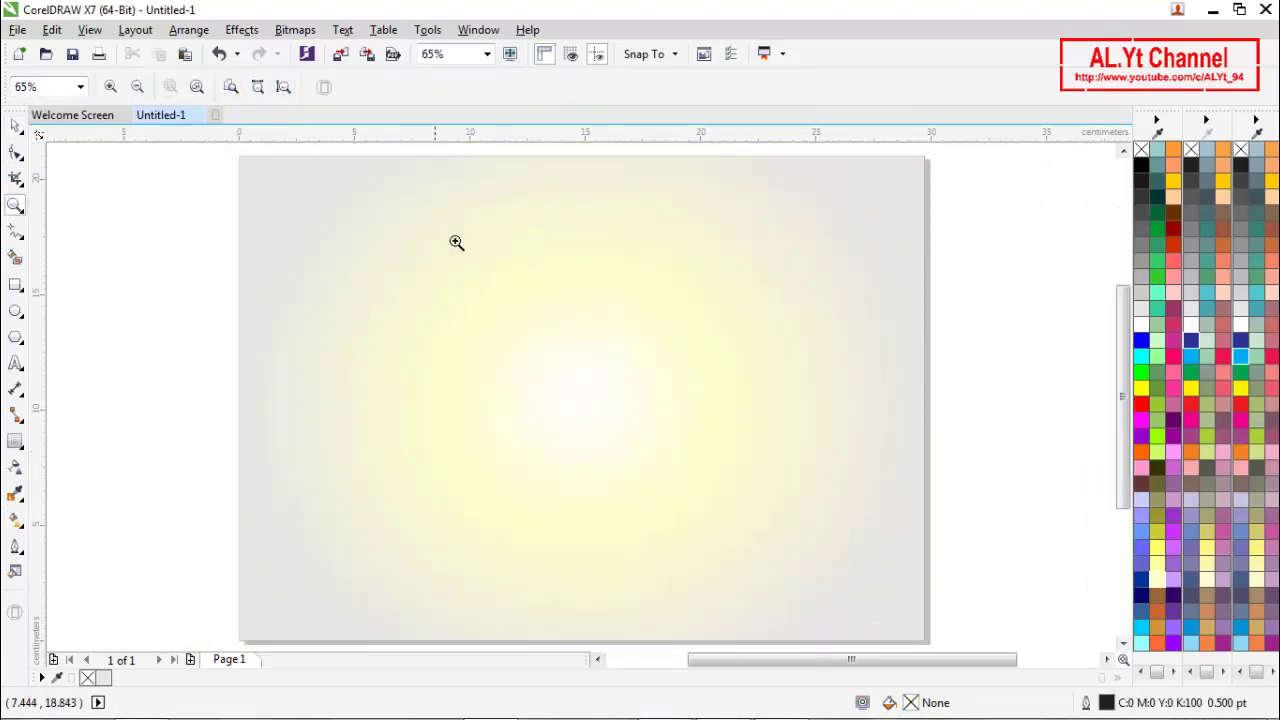
pyautogui.press('space')
pyautogui.rightClick(470, 263)
pyautogui.click(183, 320)
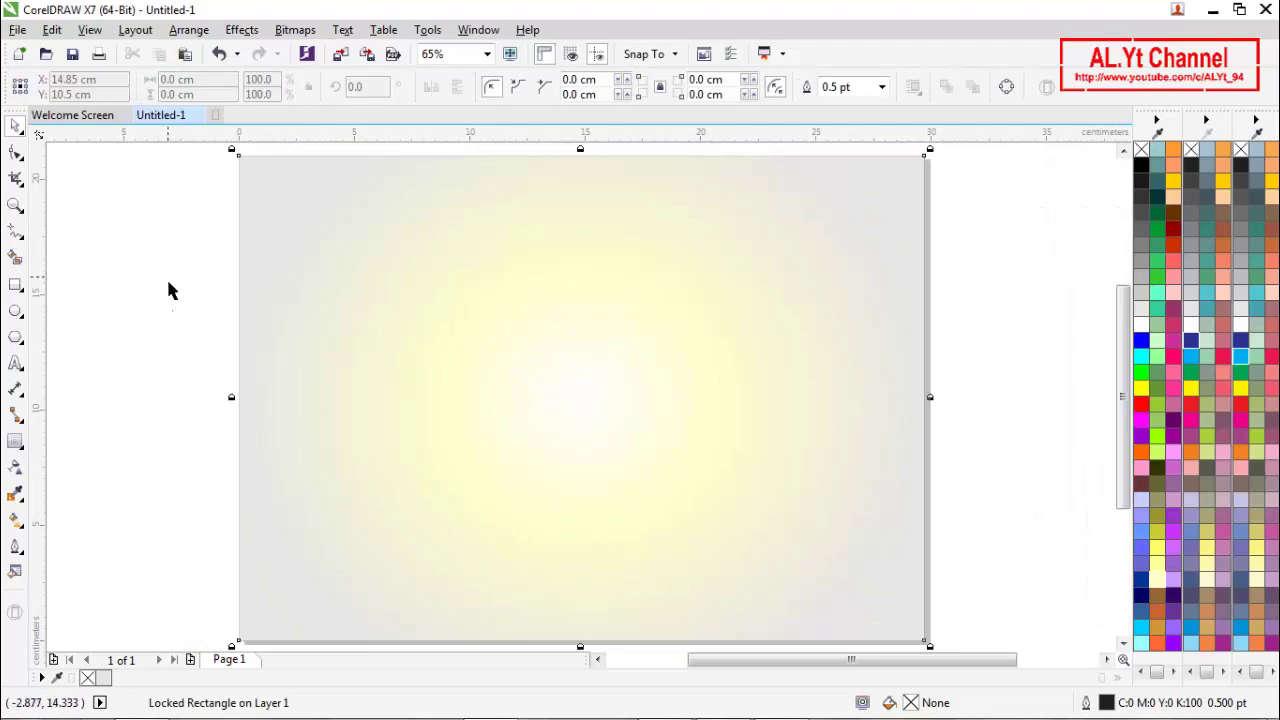
pyautogui.click(142, 384)
# Step: Add "$" and, below it, "Gold" as two separate artistic texts near the middle of the page
pyautogui.click(15, 363)
pyautogui.click(504, 322)
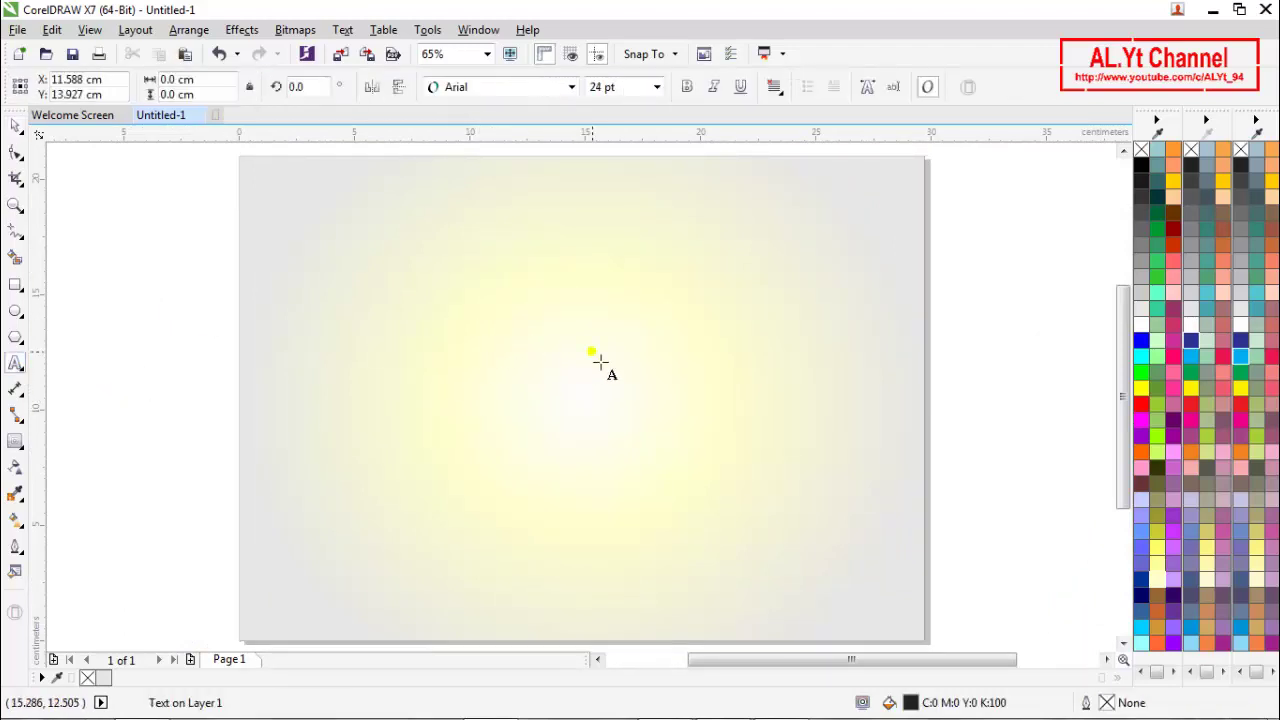
pyautogui.press('Escape')
pyautogui.click(500, 398)
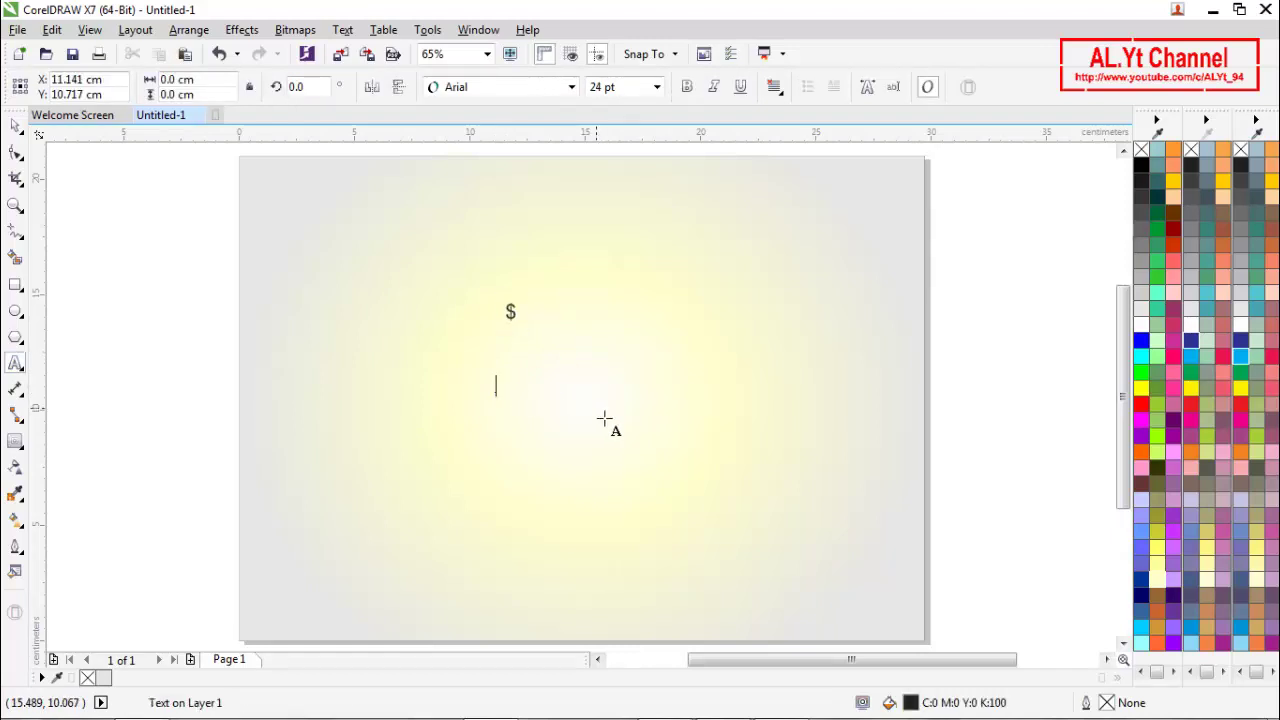
pyautogui.write('@')
pyautogui.write('old')
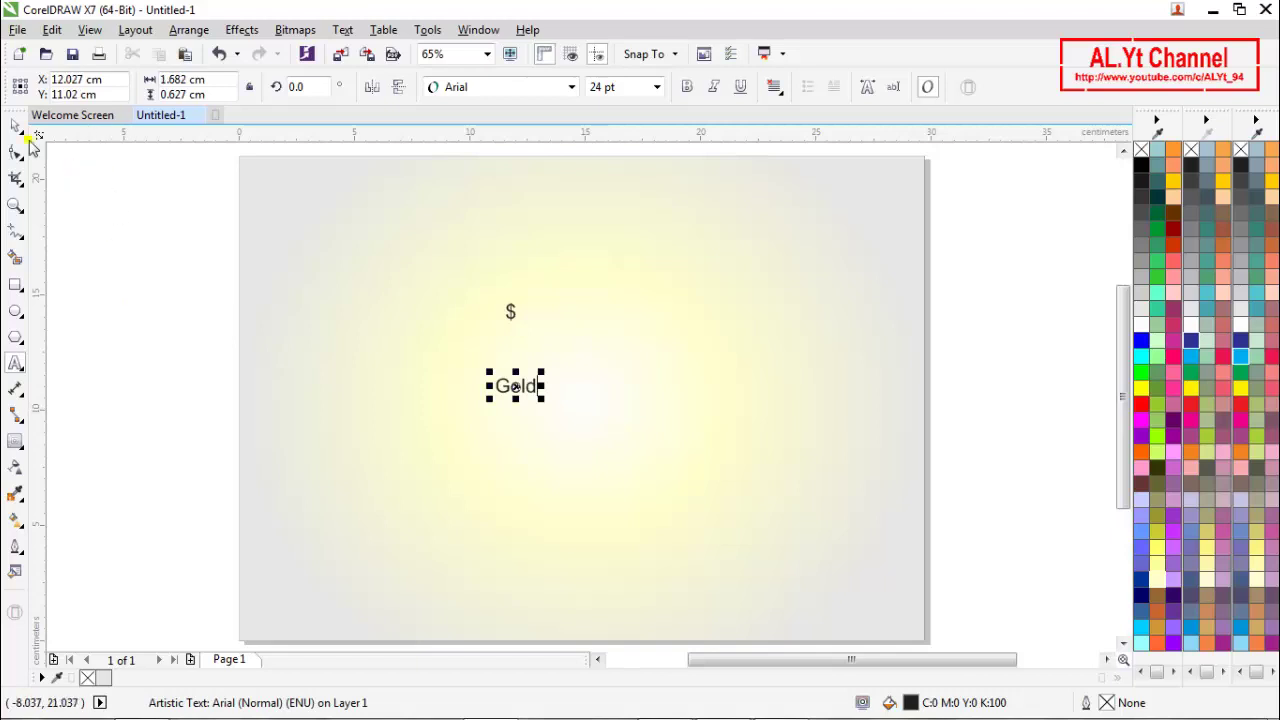
# Step: Enlarge the "Gold" text to 150 pt and place it centred horizontally in the page's lower half, at about Y 6 cm
pyautogui.click(15, 125)
pyautogui.click(656, 88)
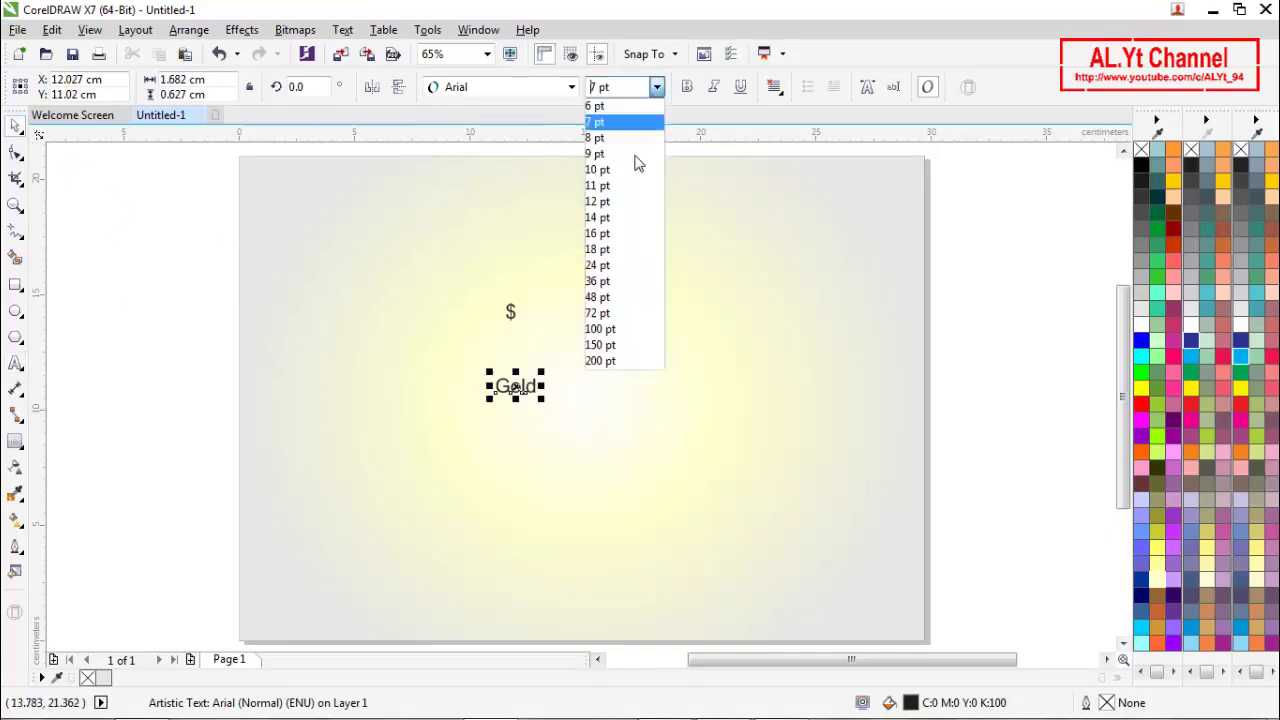
pyautogui.click(617, 347)
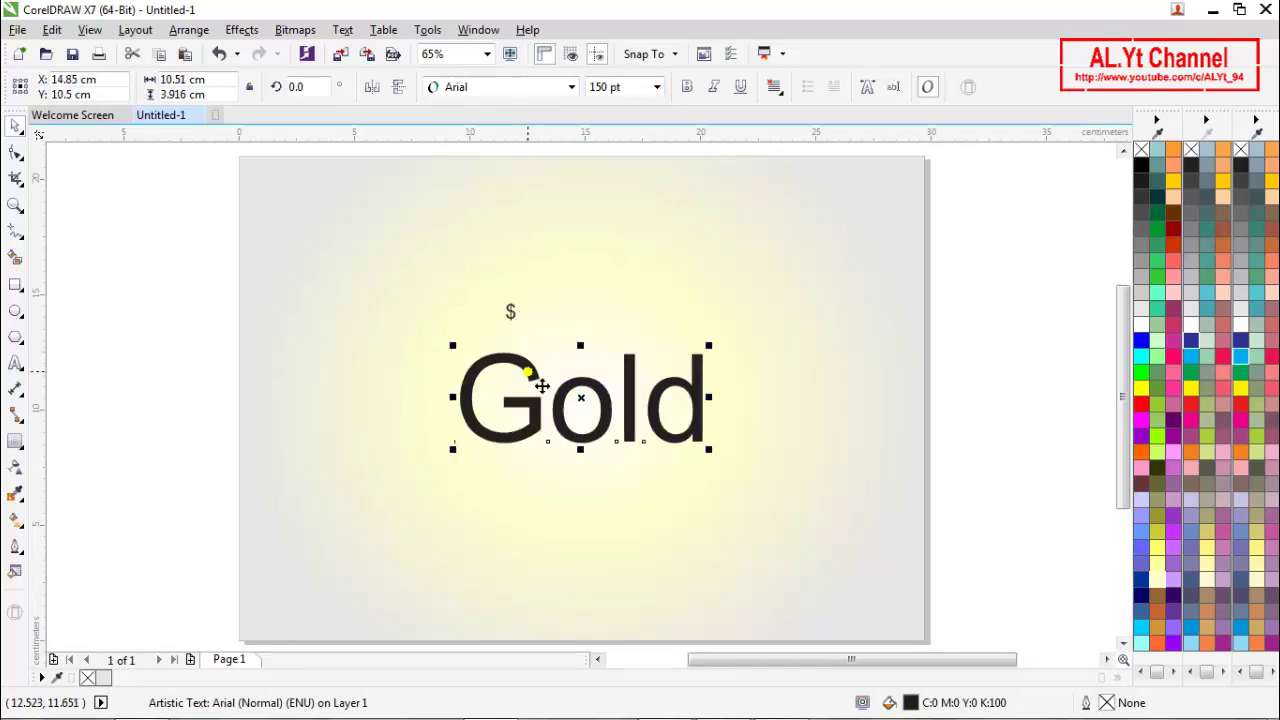
pyautogui.moveTo(586, 409); pyautogui.dragTo(584, 503)
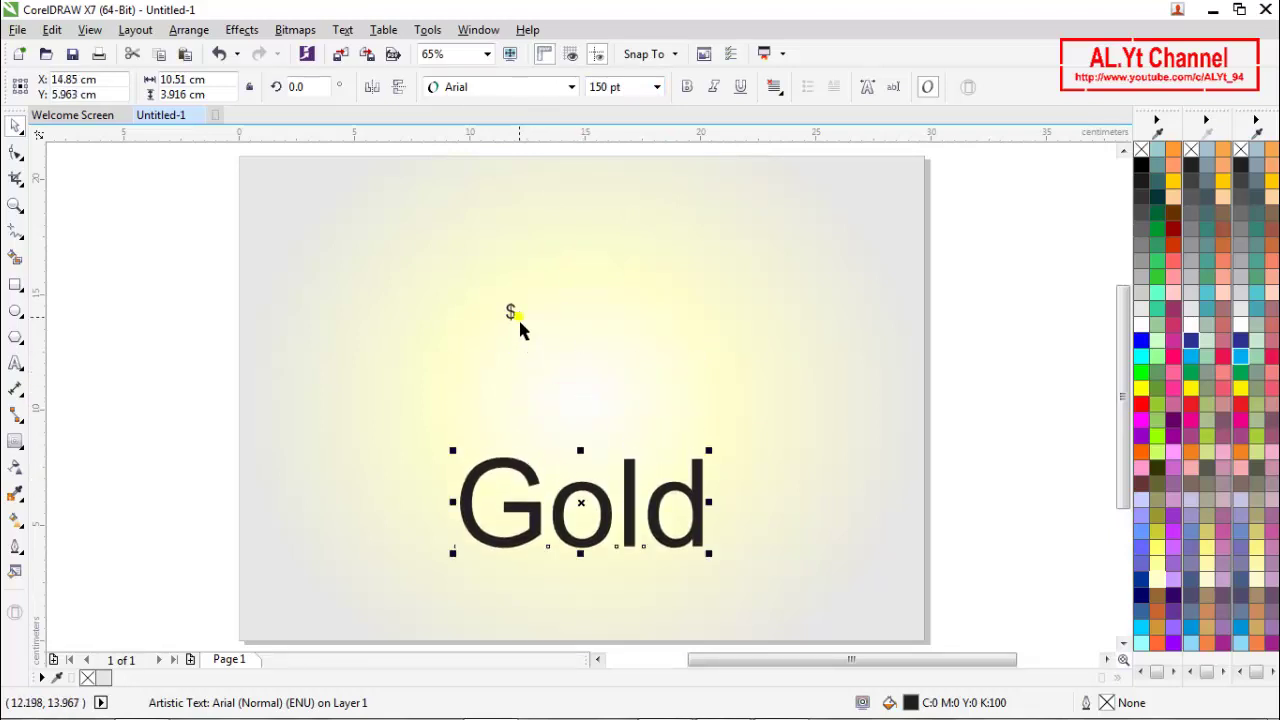
# Step: Enlarge the "$" text to 200 pt and move it centred just above "Gold", at about Y 11.5 cm
pyautogui.click(518, 324)
pyautogui.click(658, 88)
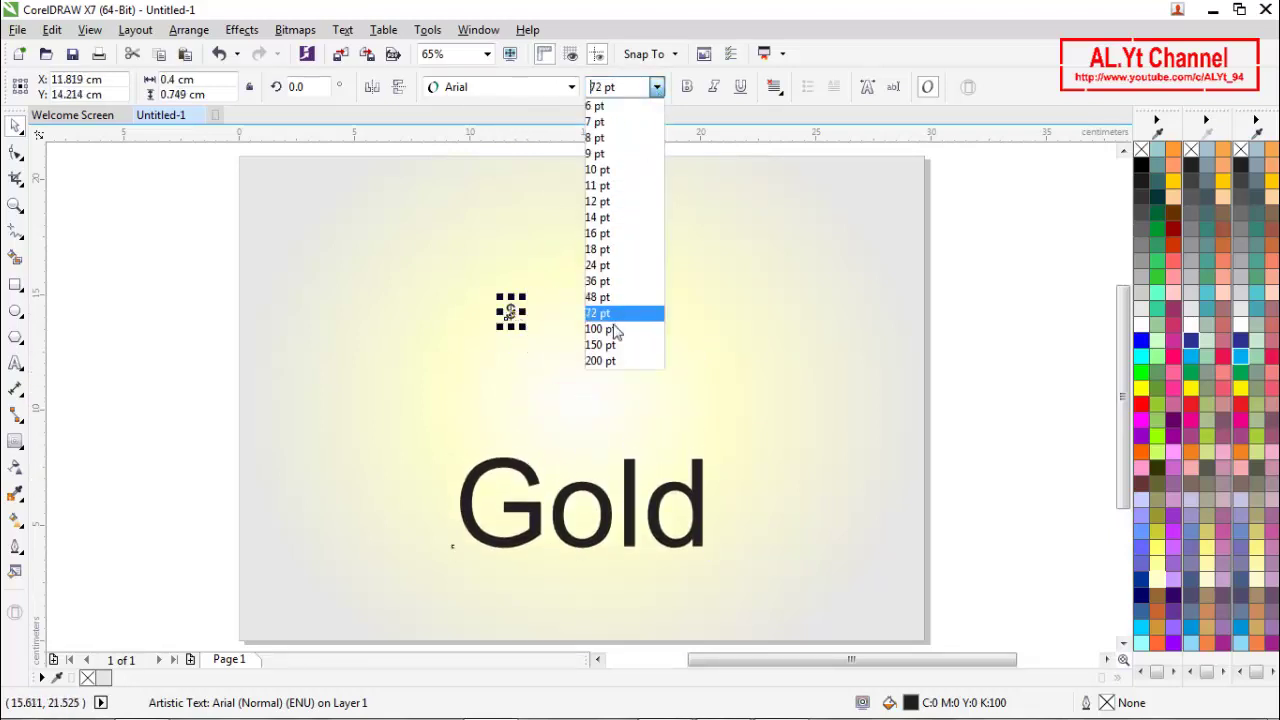
pyautogui.click(612, 359)
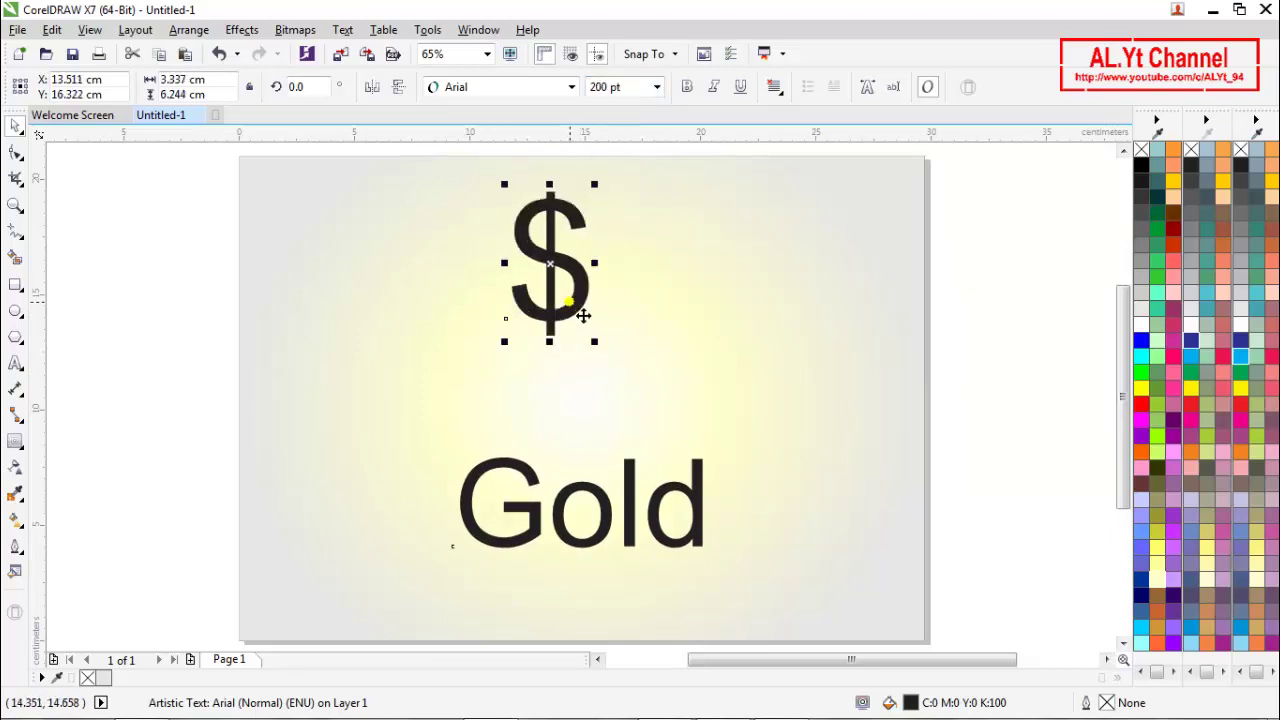
pyautogui.moveTo(583, 316); pyautogui.dragTo(603, 394)
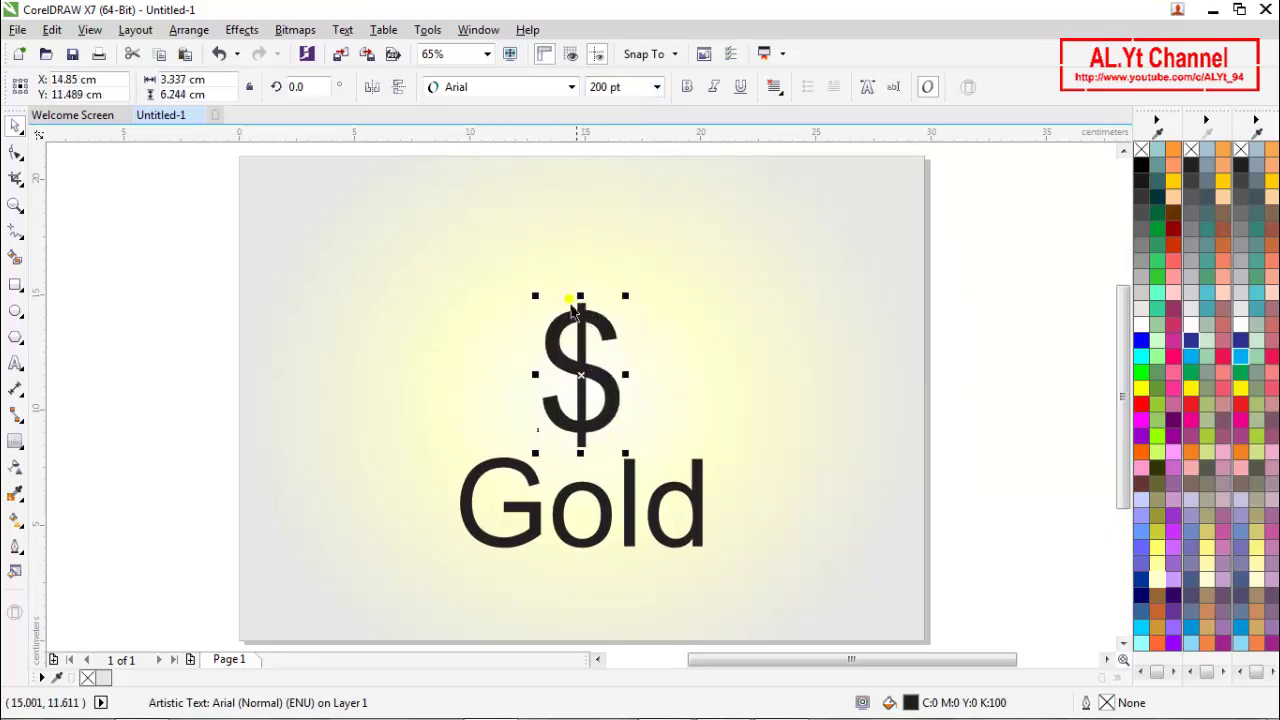
# Step: Change the font of both the "$" and "Gold" texts to Minion Pro Bold
pyautogui.click(565, 87)
pyautogui.moveTo(528, 135)
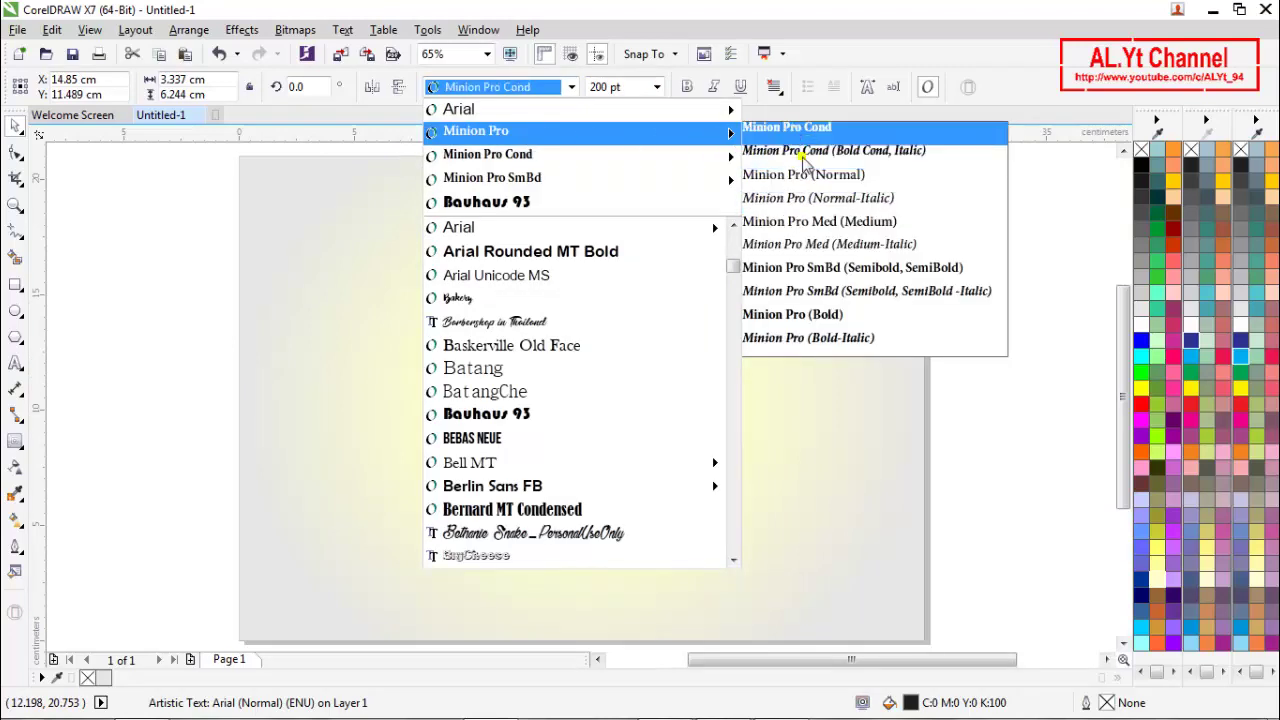
pyautogui.click(795, 314)
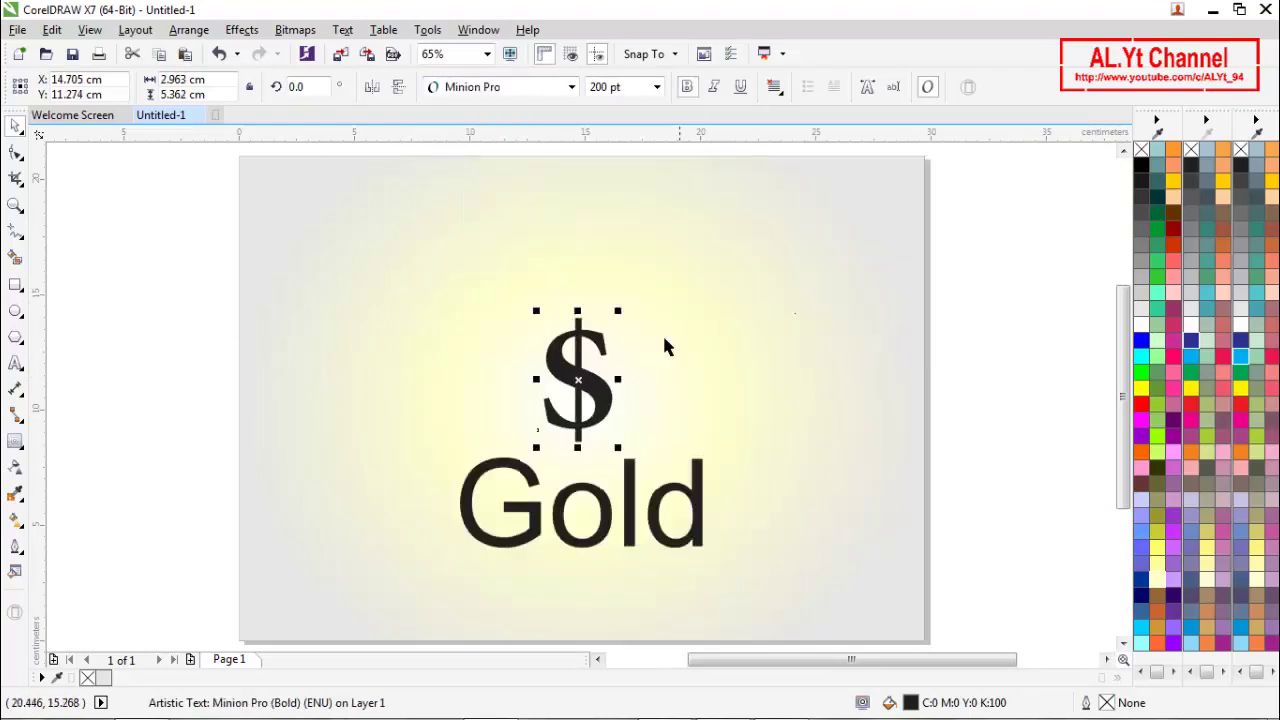
pyautogui.click(603, 515)
pyautogui.click(490, 91)
pyautogui.moveTo(488, 123)
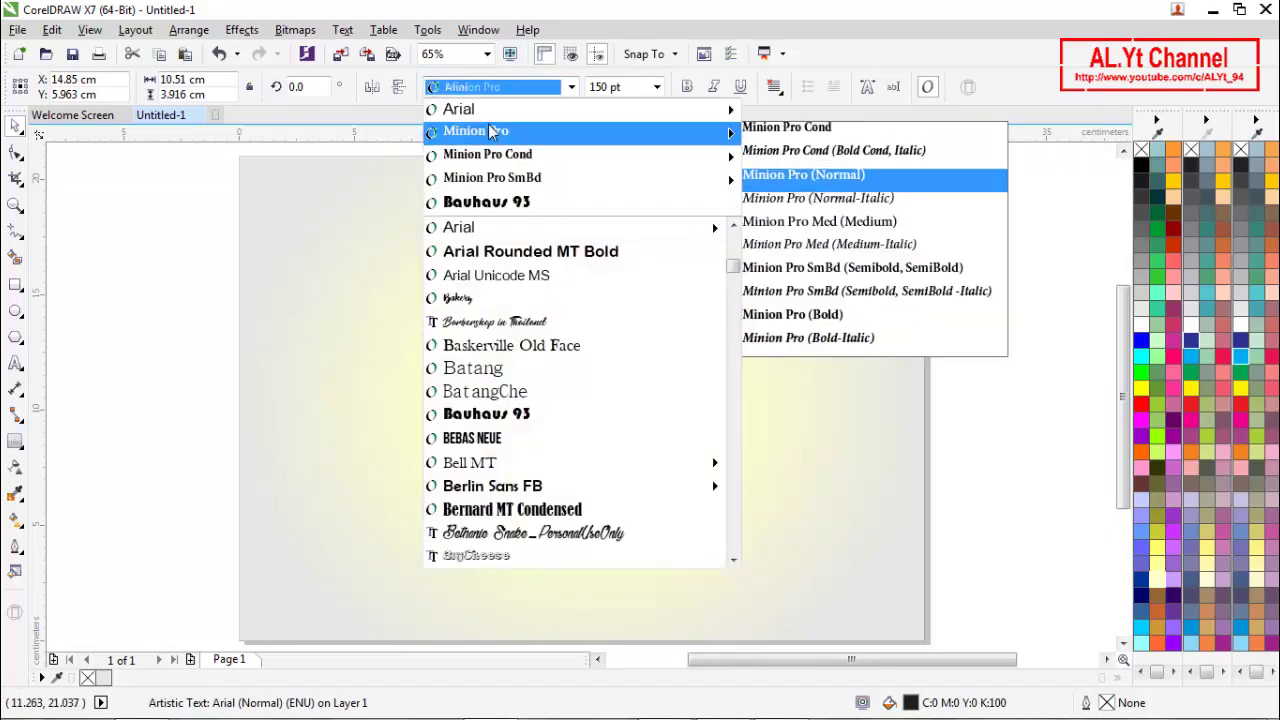
pyautogui.click(814, 320)
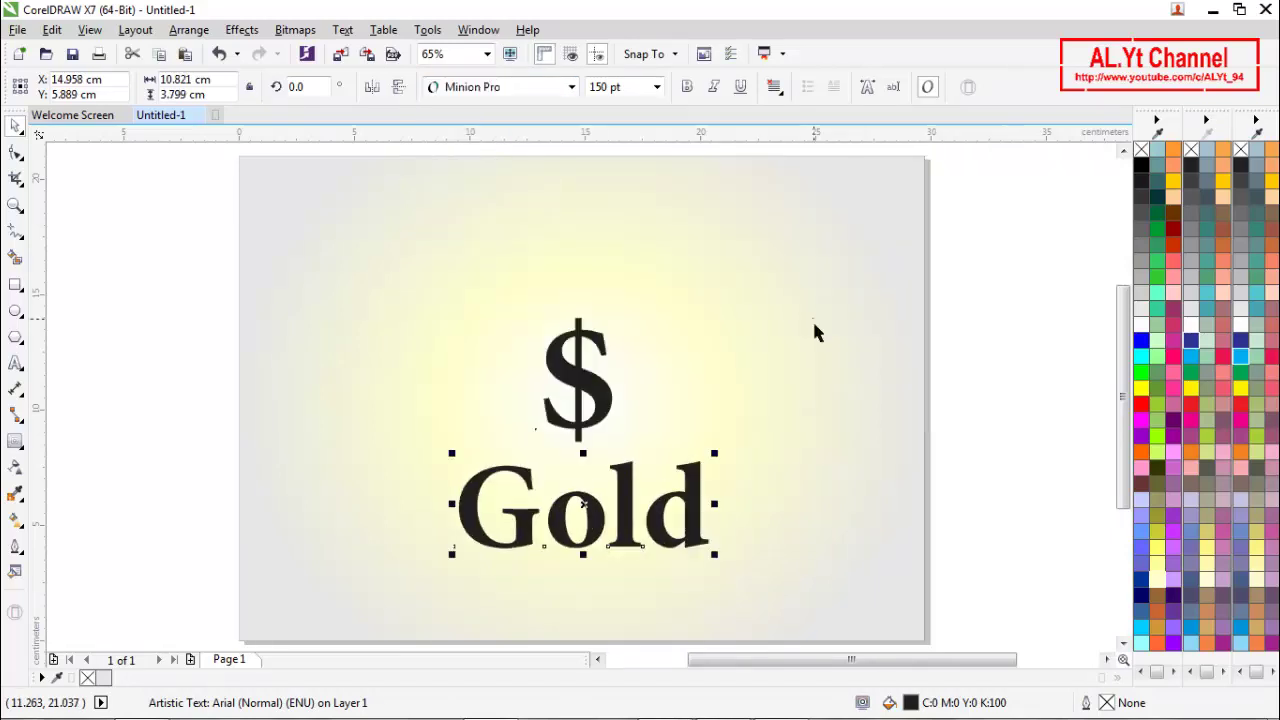
pyautogui.click(266, 391)
# Step: Move the "$" straight up to about Y 12.4 cm and scale it up from its centre to about 224 pt
pyautogui.scroll(2, 595, 425)
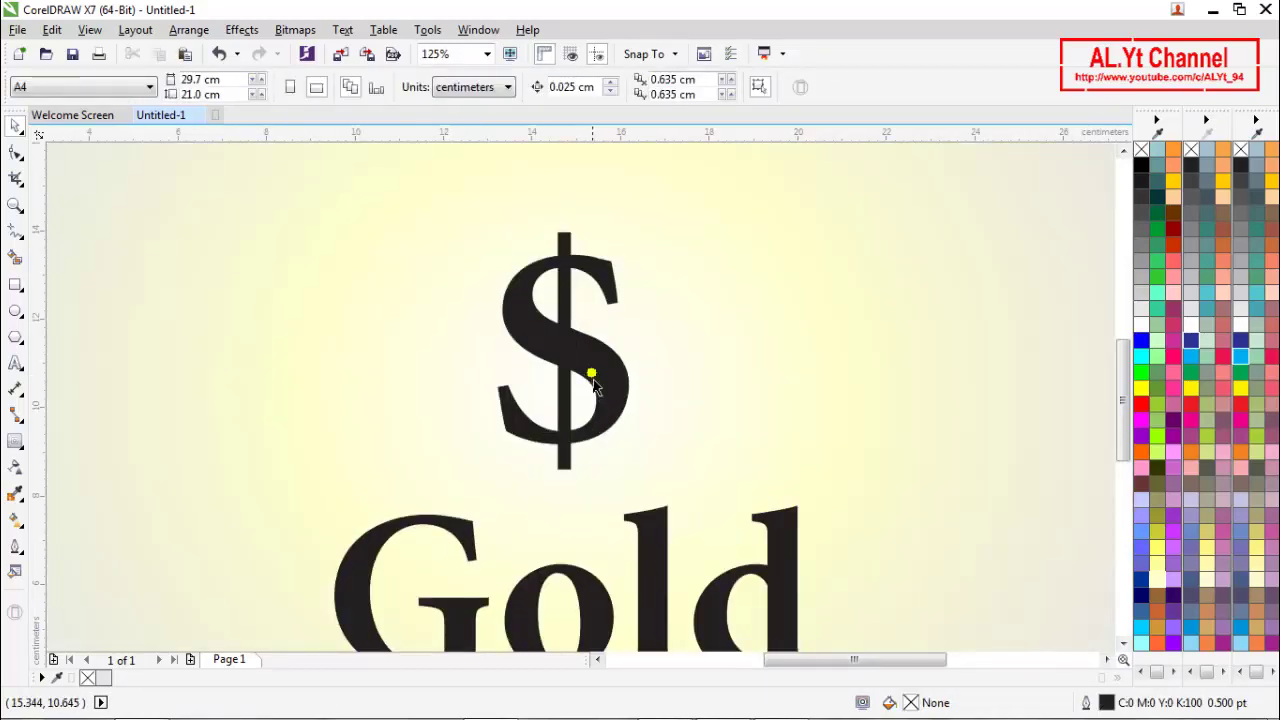
pyautogui.click(598, 376)
pyautogui.moveTo(603, 349); pyautogui.dragTo(606, 330)
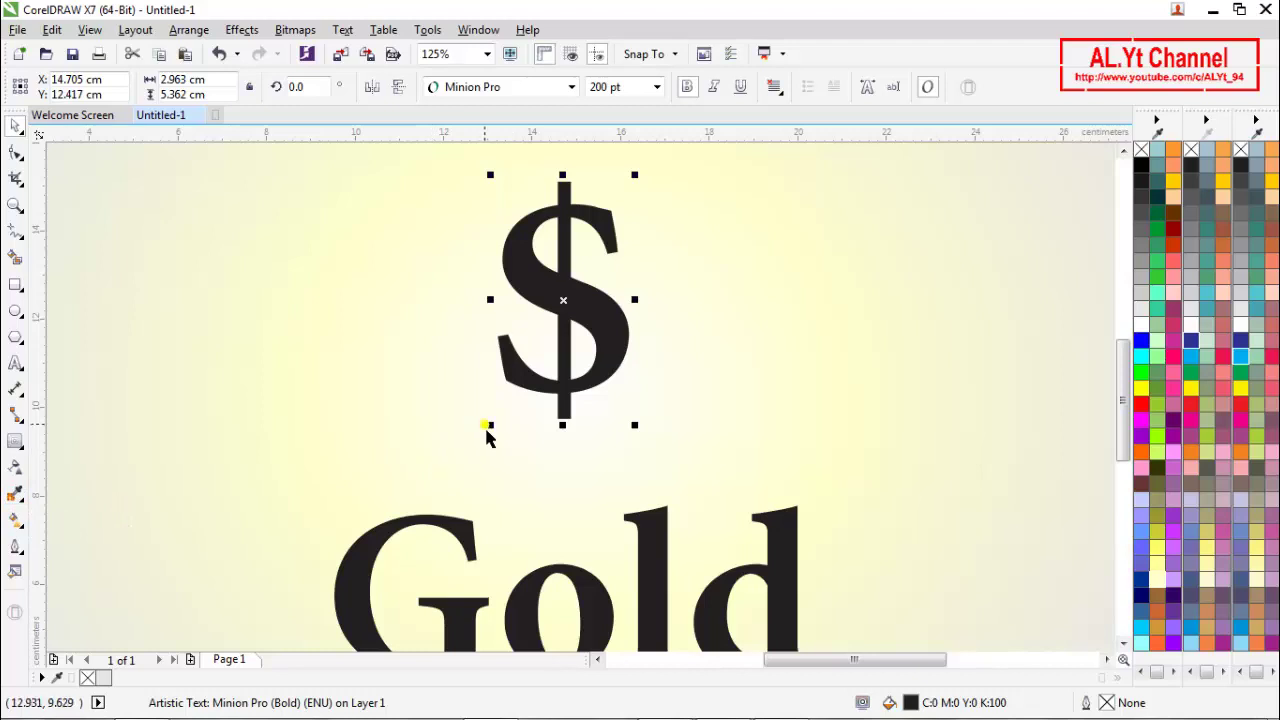
pyautogui.moveTo(487, 433); pyautogui.dragTo(487, 452)
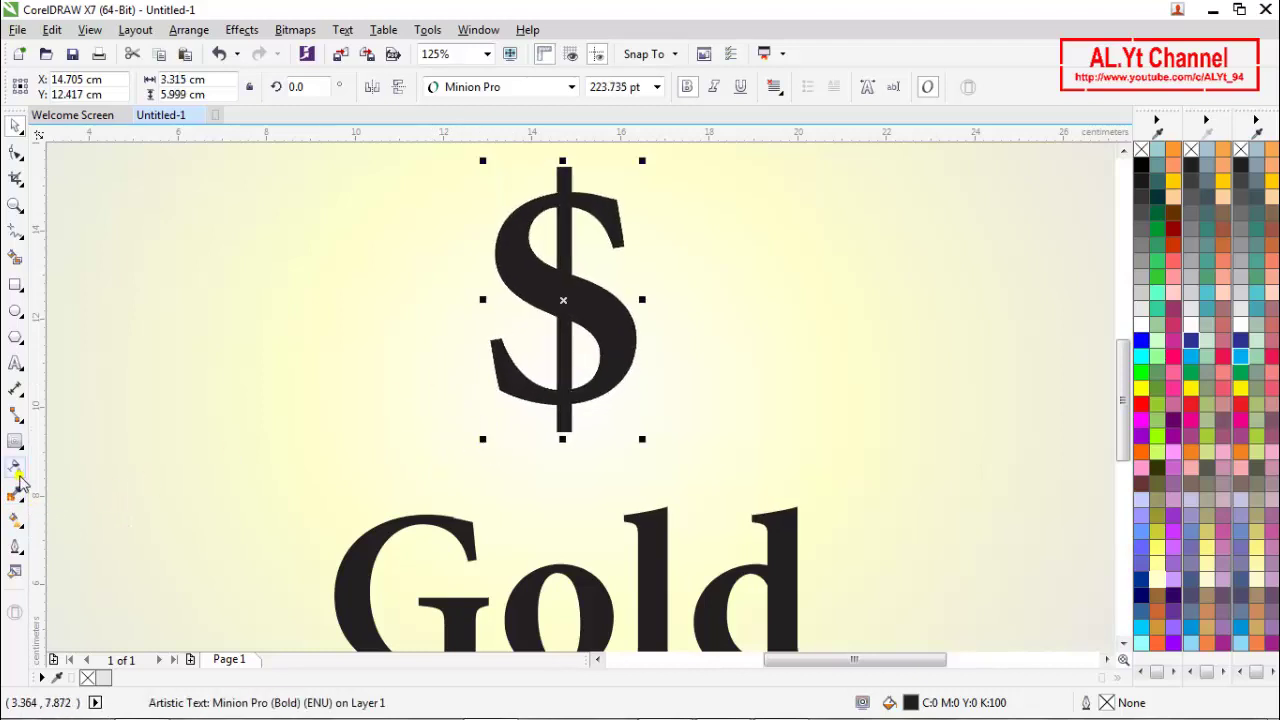
# Step: Add a one-step pale yellow outside contour with an offset of about 0.148 cm around the "$" and break the contour group apart
pyautogui.click(18, 443)
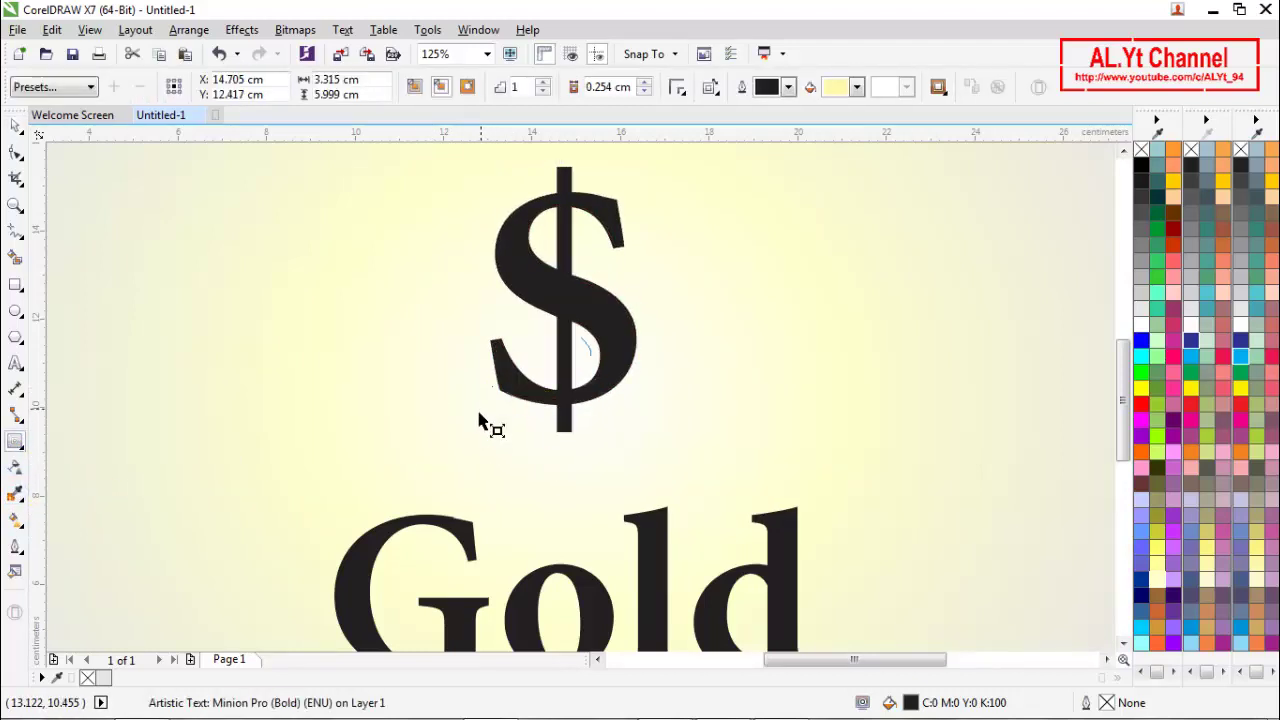
pyautogui.moveTo(486, 420); pyautogui.dragTo(476, 419)
pyautogui.scroll(2, 481, 303)
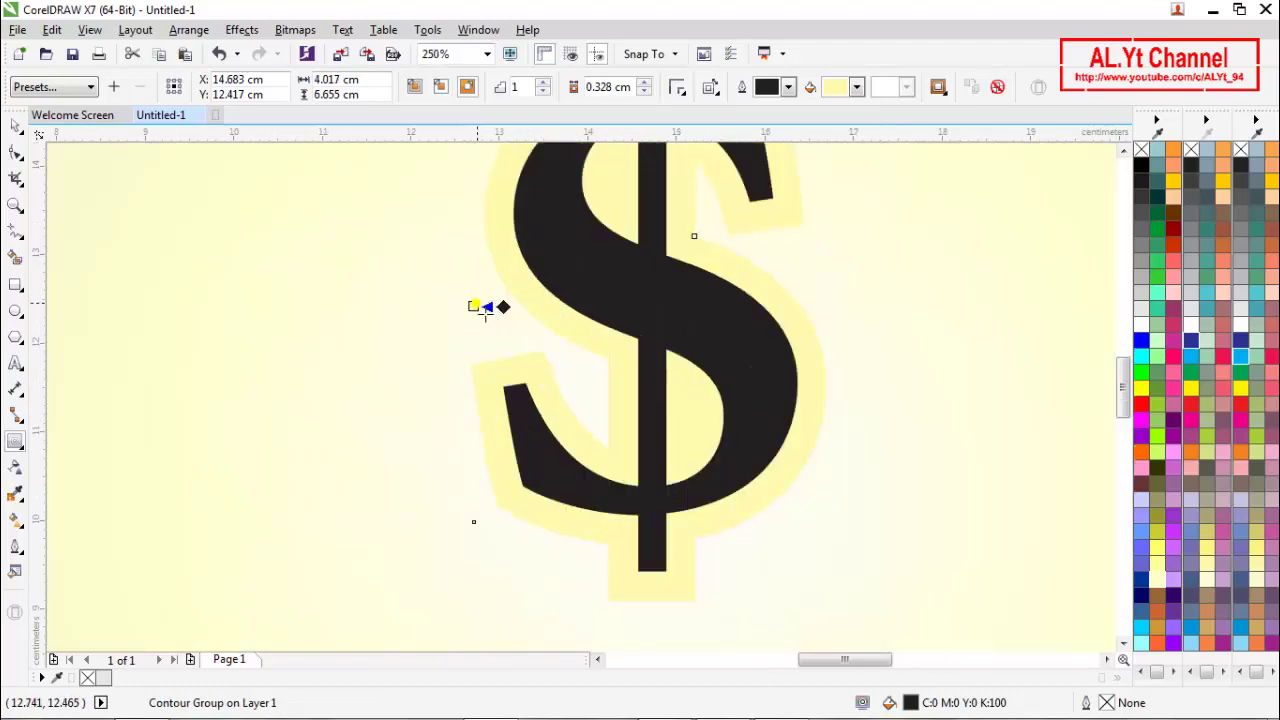
pyautogui.moveTo(491, 321); pyautogui.dragTo(490, 316)
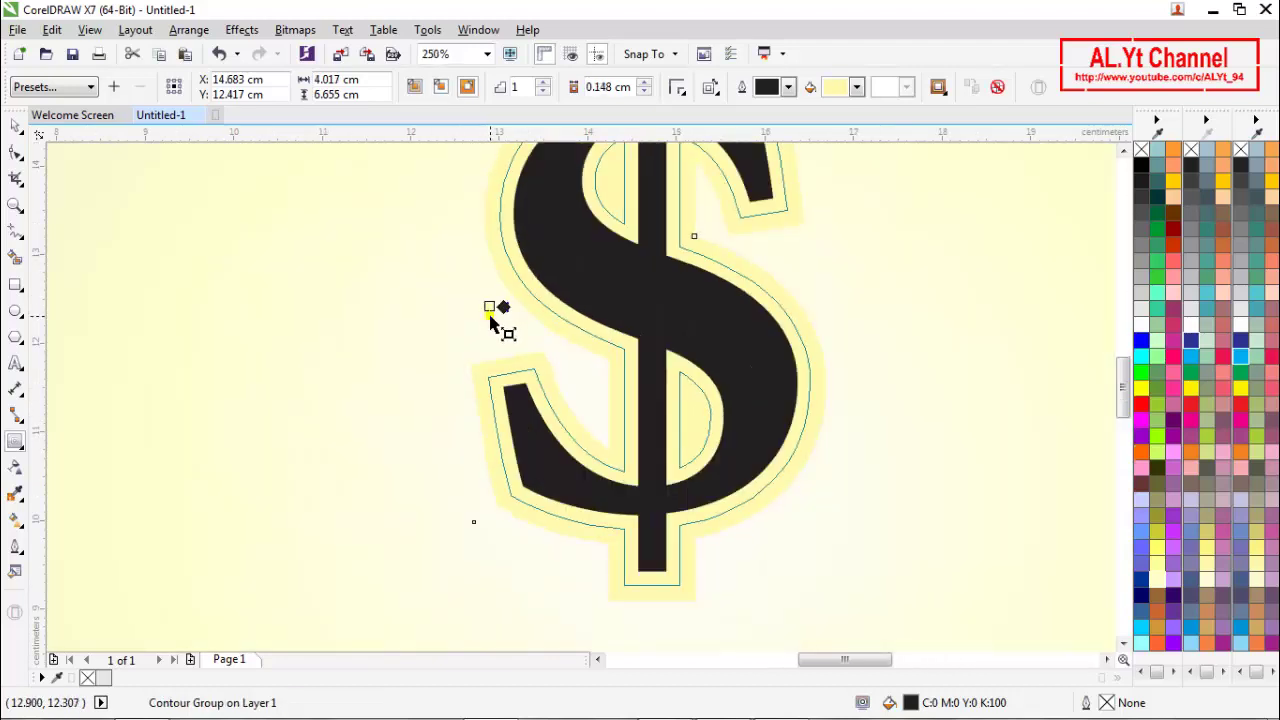
pyautogui.scroll(-2, 472, 340)
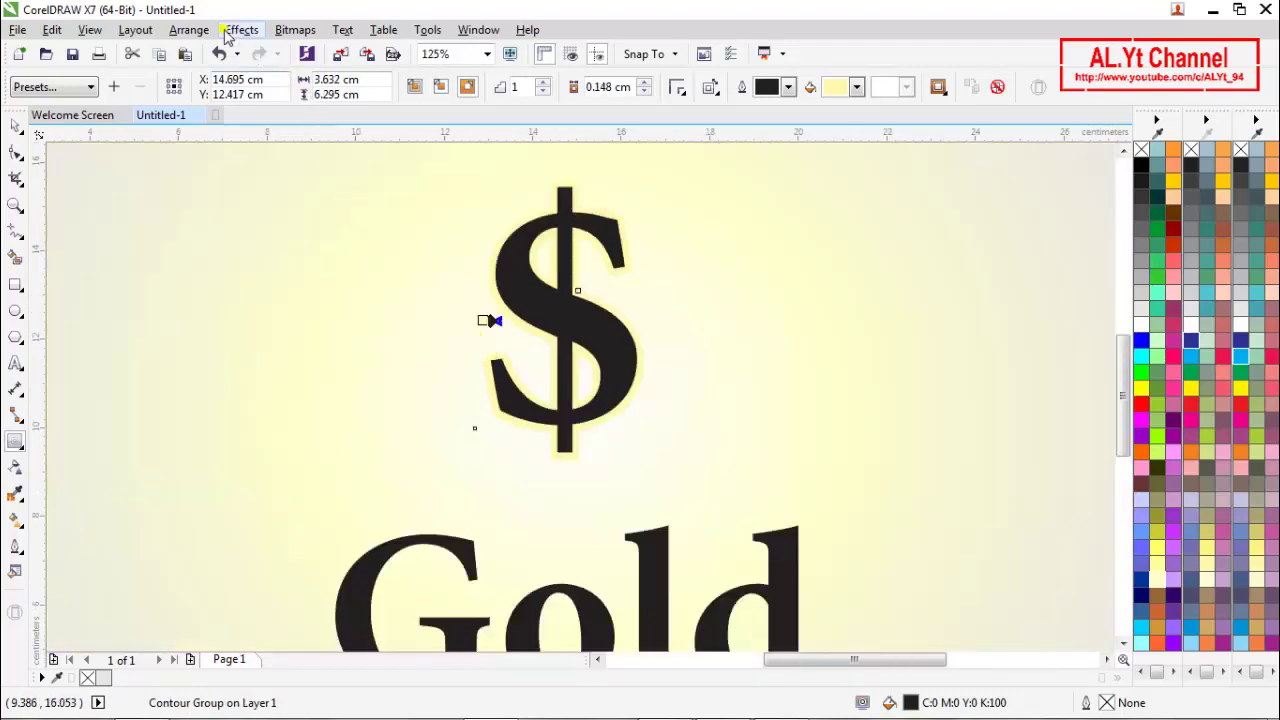
pyautogui.click(189, 30)
pyautogui.click(240, 135)
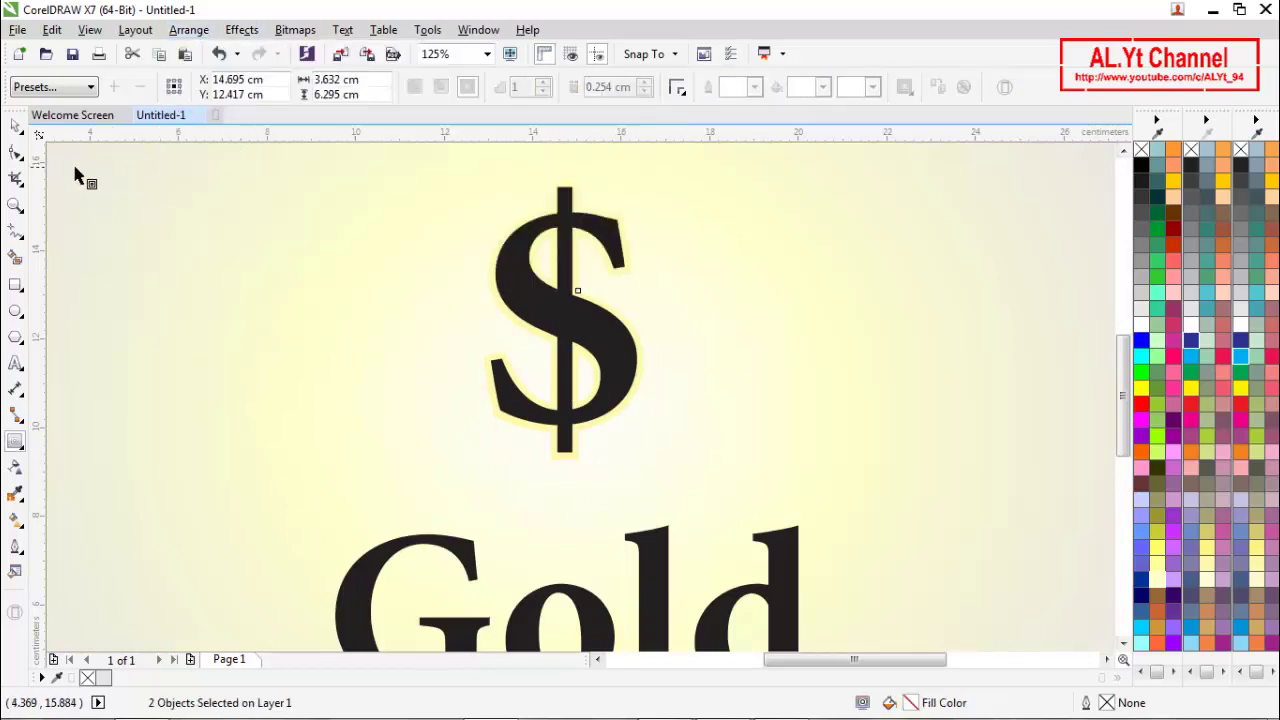
# Step: Apply a horizontal linear fountain fill across the "$" text with gold-yellow at both ends
pyautogui.click(16, 128)
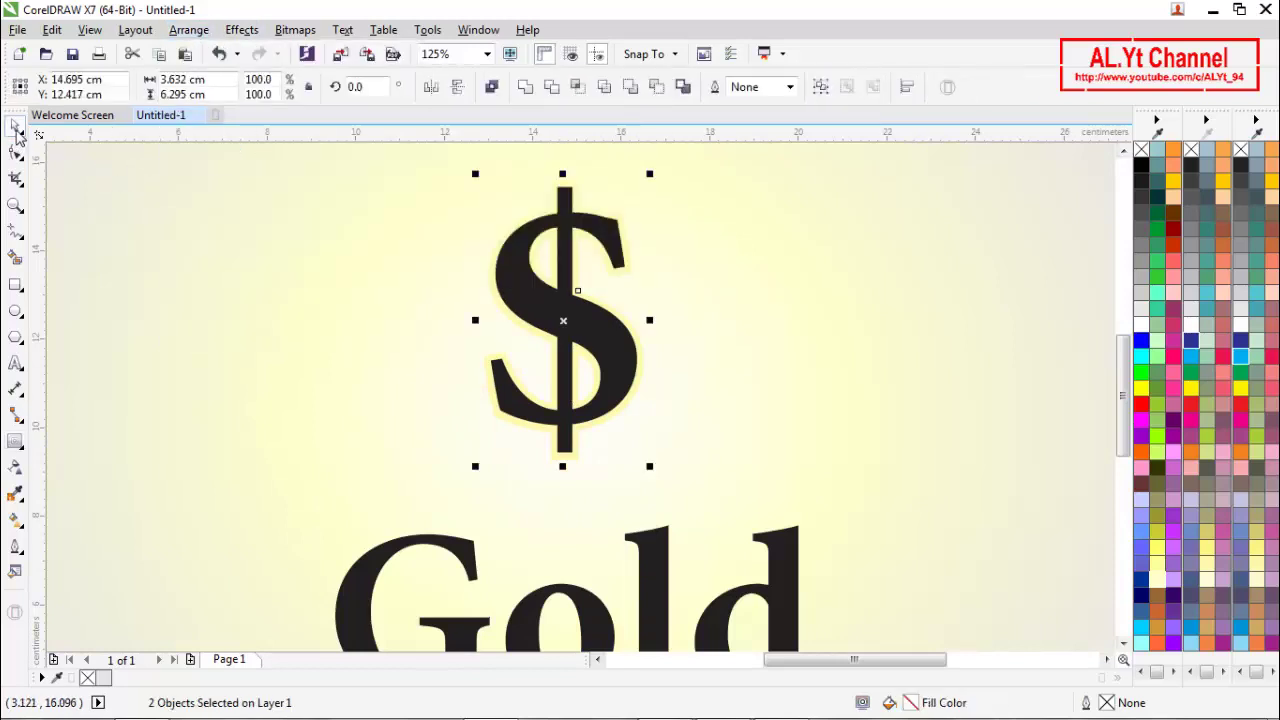
pyautogui.click(729, 366)
pyautogui.click(630, 360)
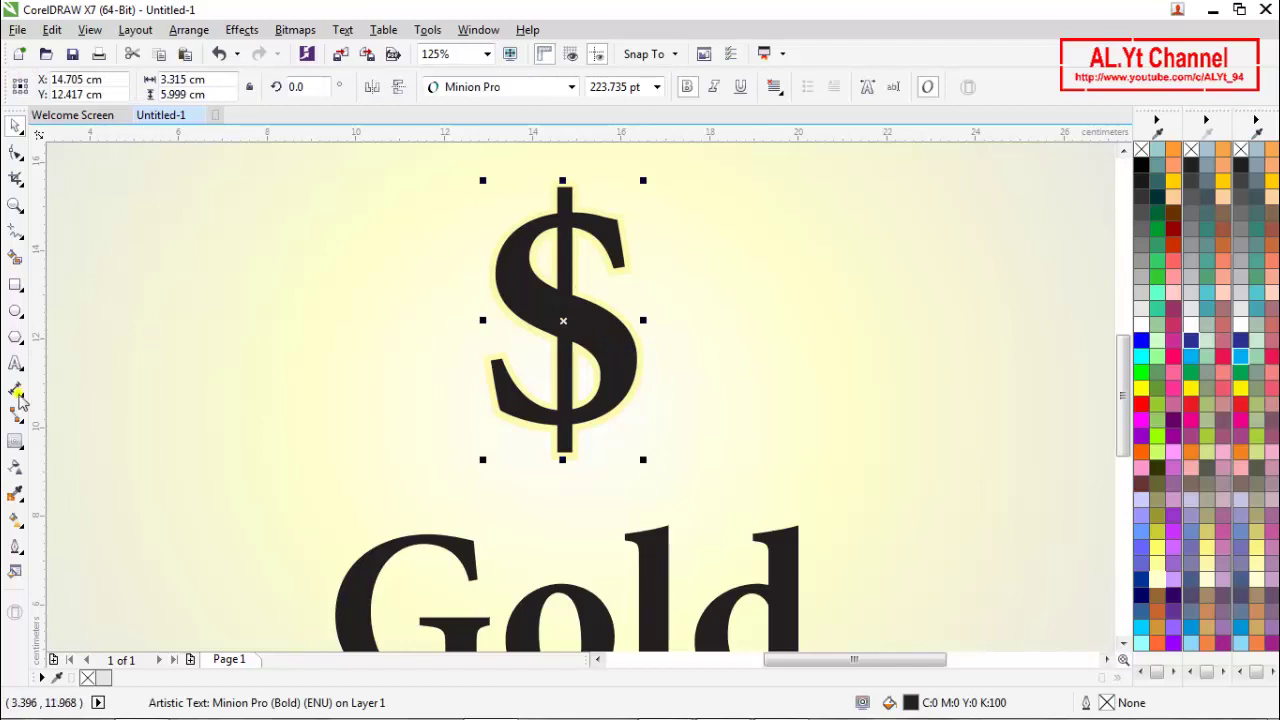
pyautogui.click(14, 522)
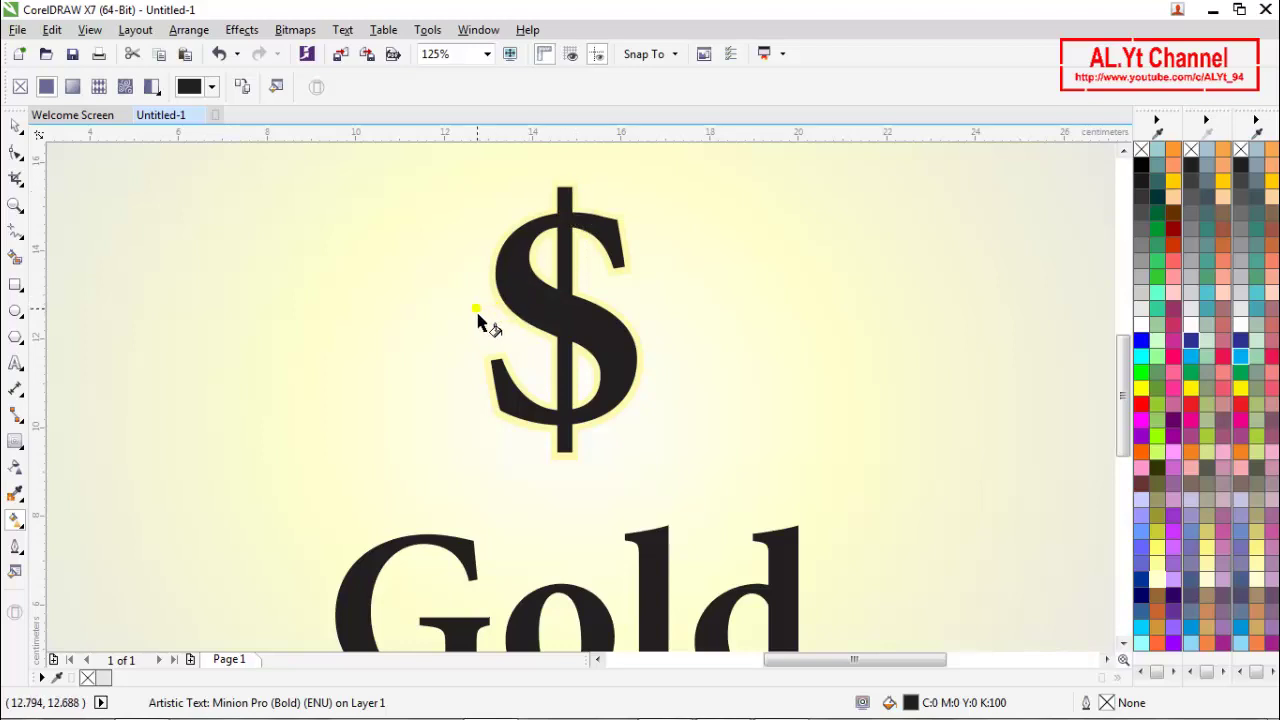
pyautogui.moveTo(547, 319); pyautogui.dragTo(653, 318)
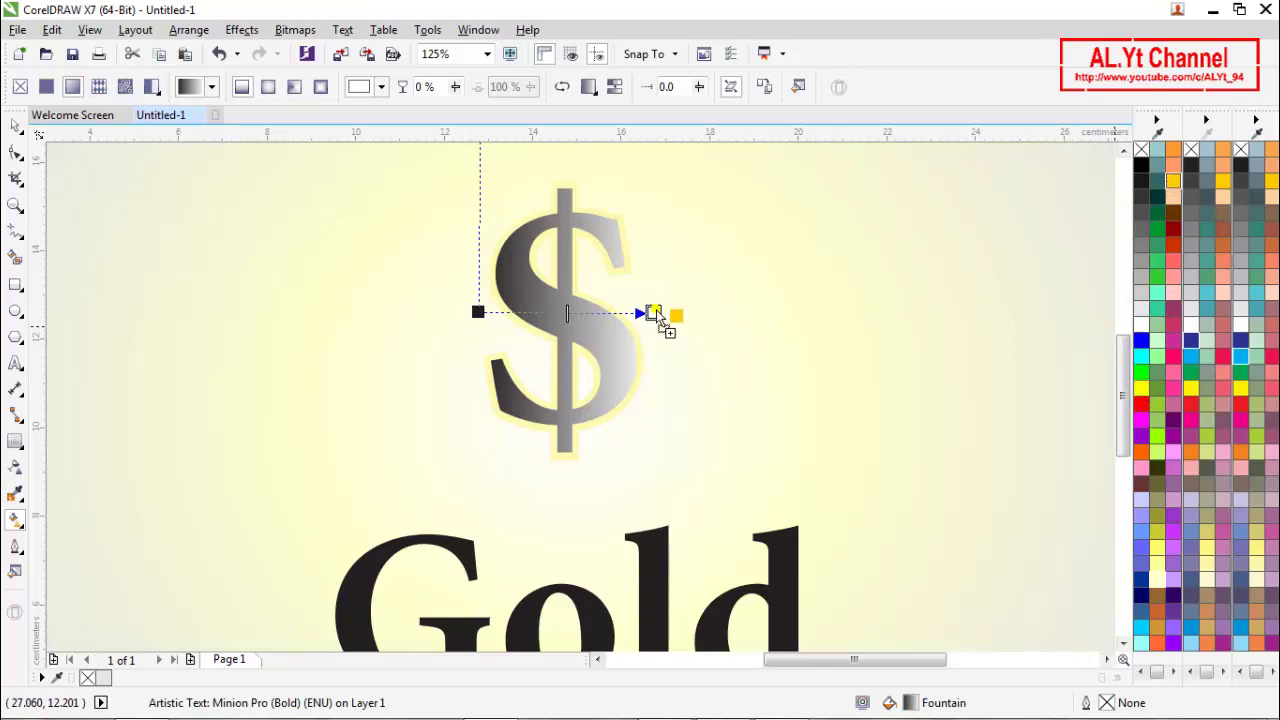
pyautogui.moveTo(658, 318); pyautogui.dragTo(653, 314)
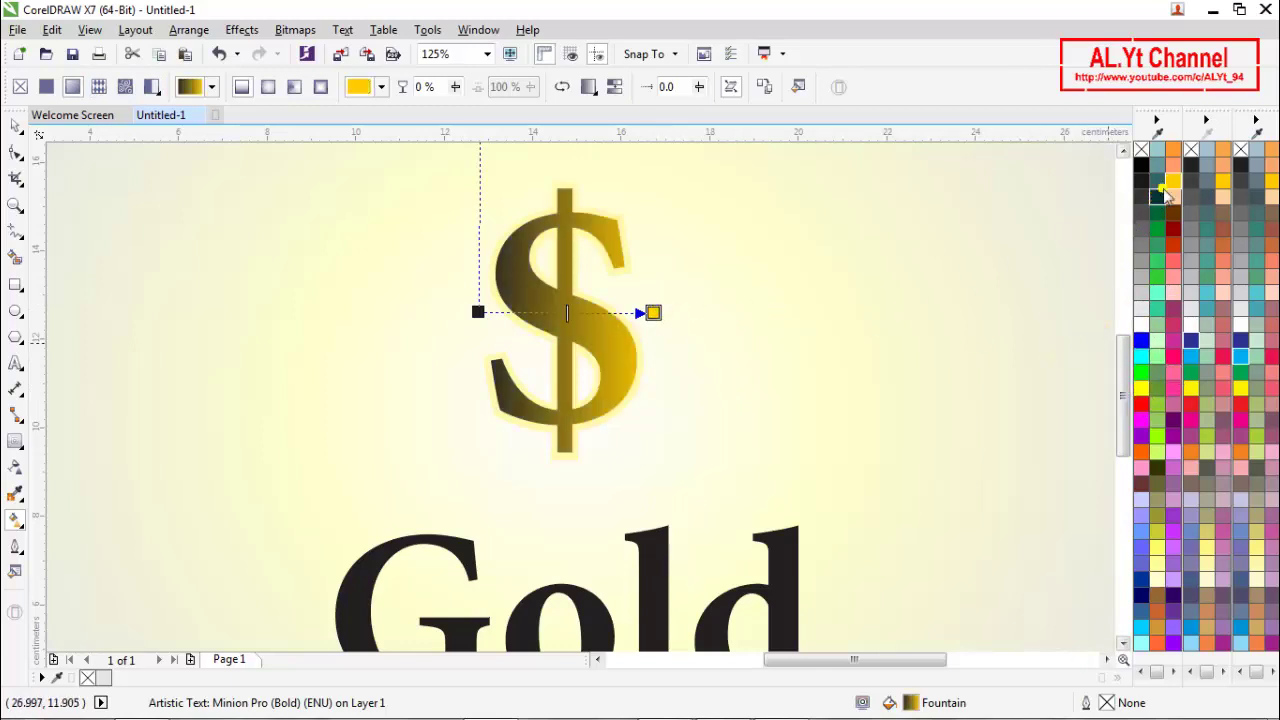
pyautogui.moveTo(1165, 195); pyautogui.dragTo(1005, 232)
pyautogui.moveTo(470, 316); pyautogui.dragTo(477, 313)
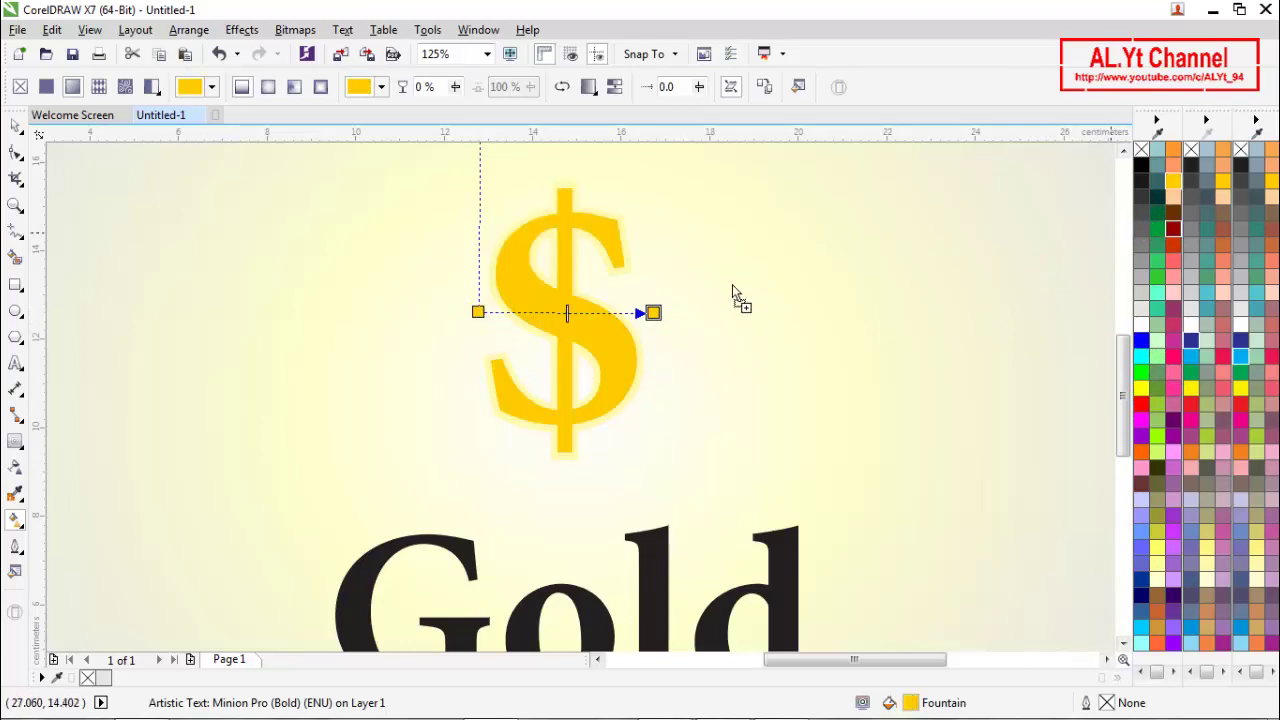
# Step: Add three dark red stops to the "$" gradient, near both ends and at the centre, alternating with two gold-yellow stops
pyautogui.moveTo(732, 291); pyautogui.dragTo(621, 313)
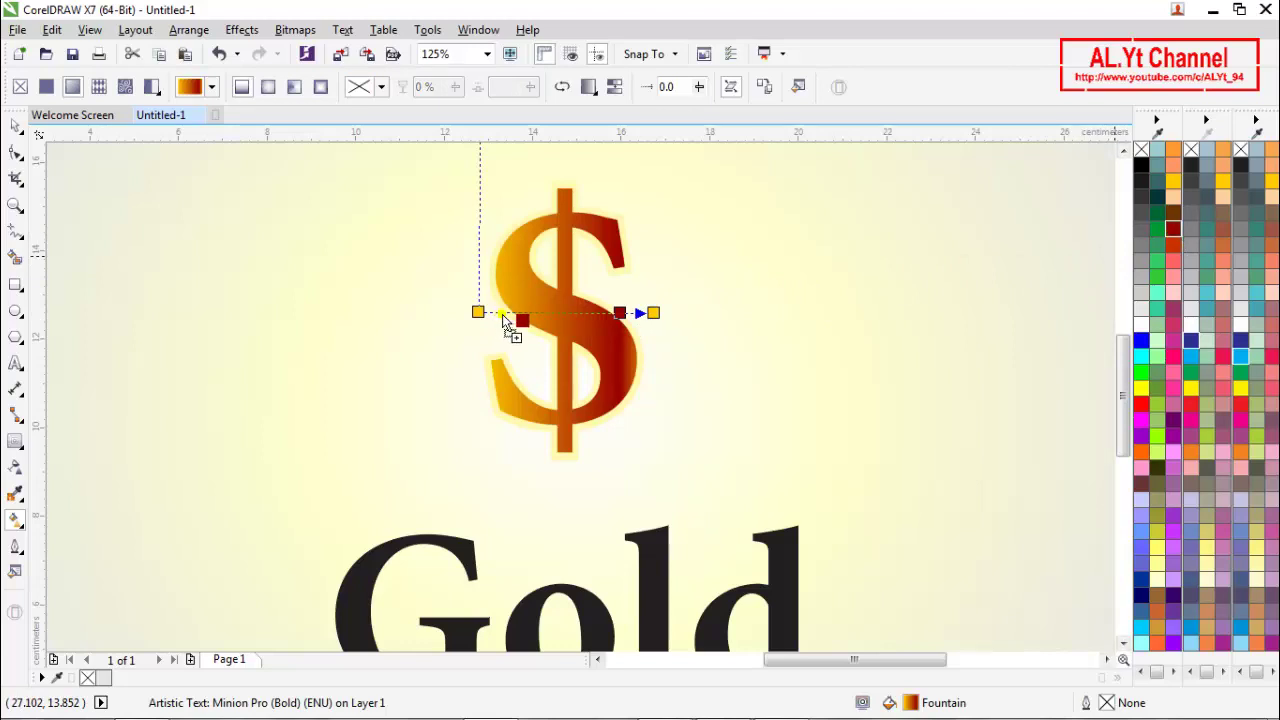
pyautogui.moveTo(502, 314); pyautogui.dragTo(505, 313)
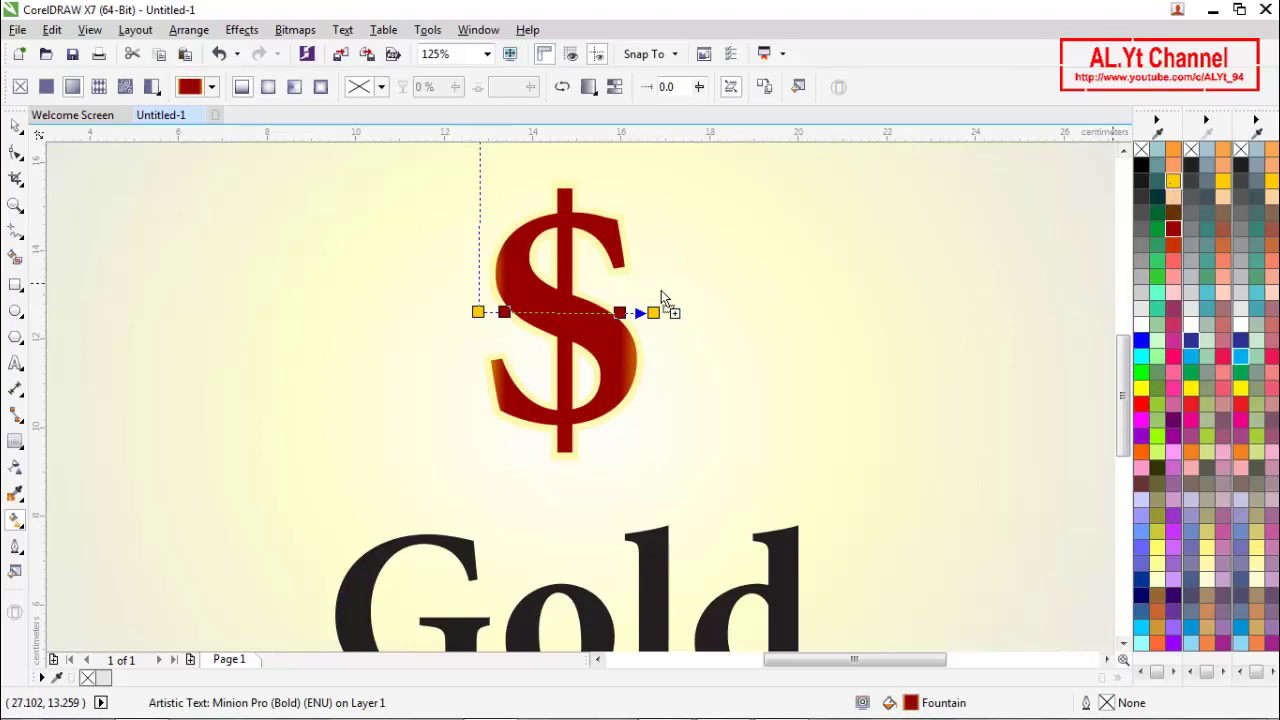
pyautogui.hotkey('ctrl', 'z')
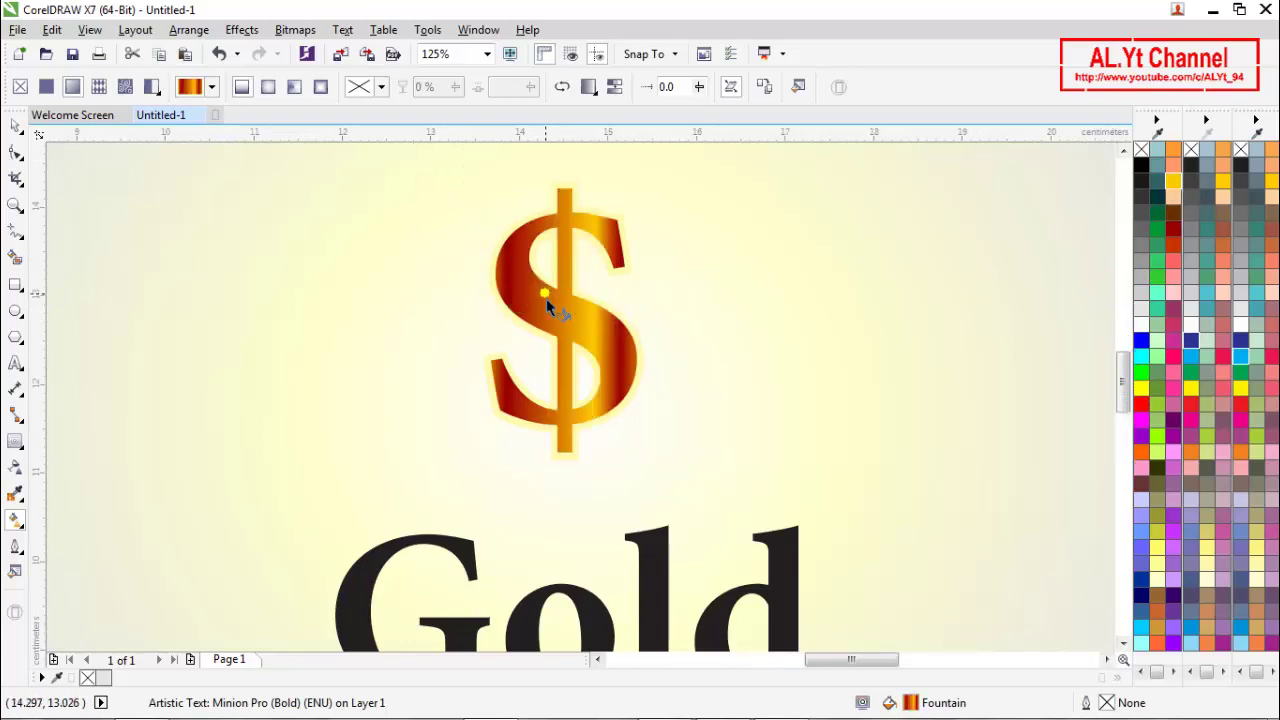
pyautogui.scroll(2, 546, 298)
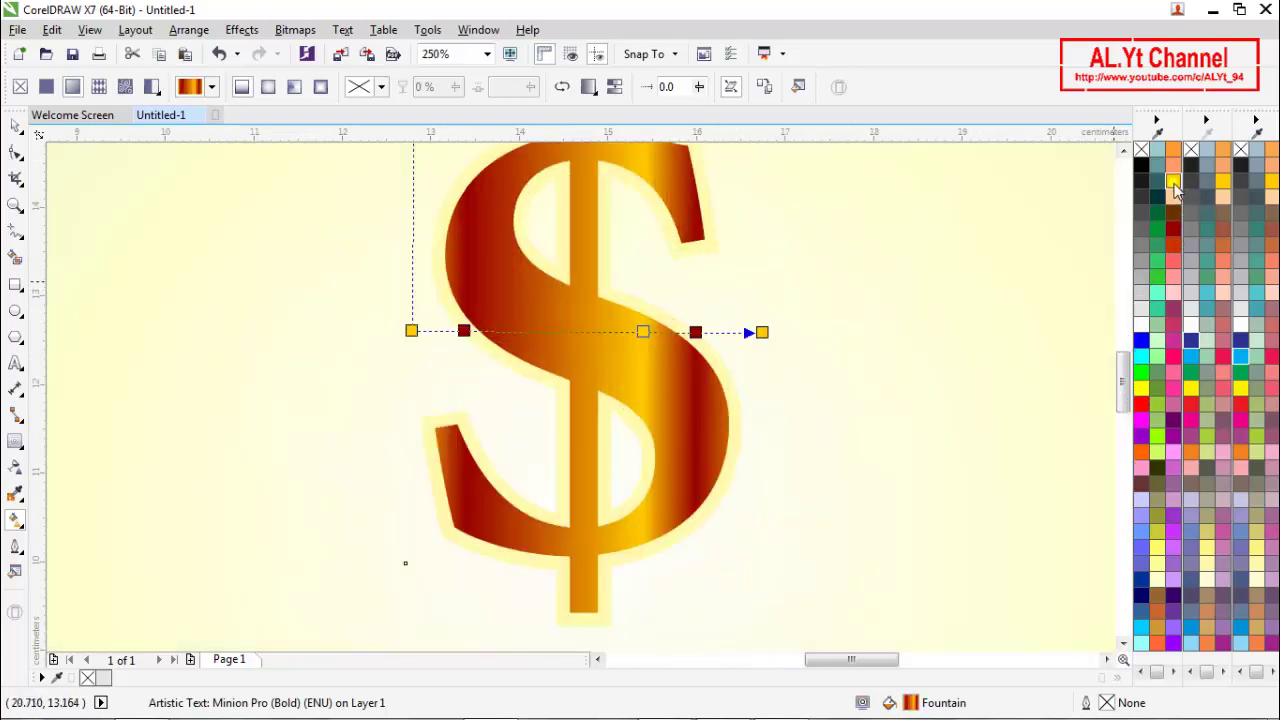
pyautogui.moveTo(522, 332); pyautogui.dragTo(522, 332)
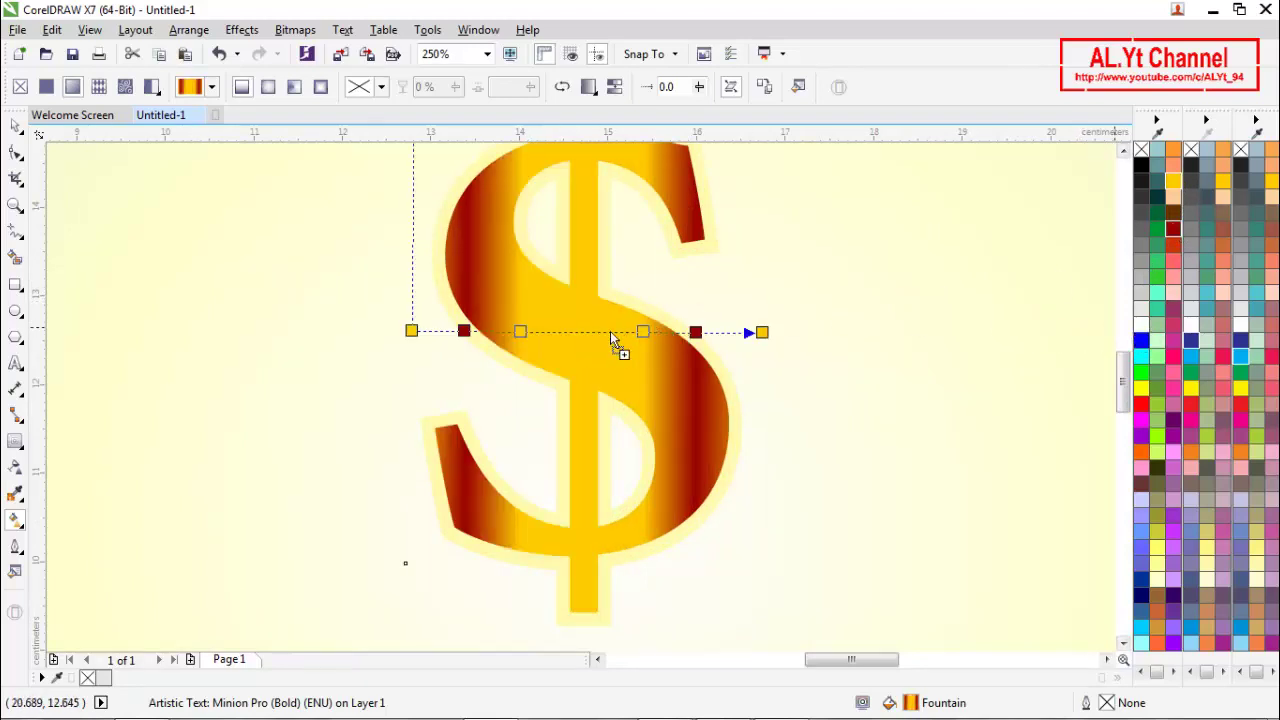
pyautogui.moveTo(611, 338); pyautogui.dragTo(583, 332)
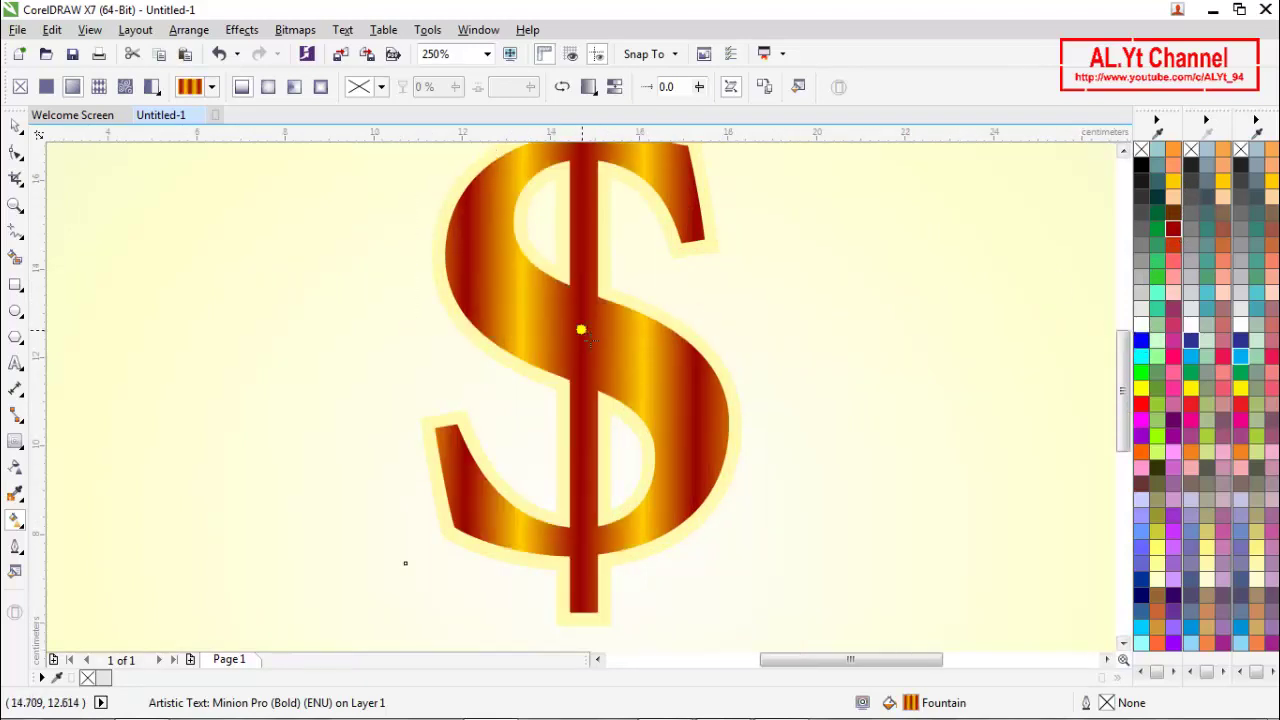
pyautogui.scroll(-2, 588, 340)
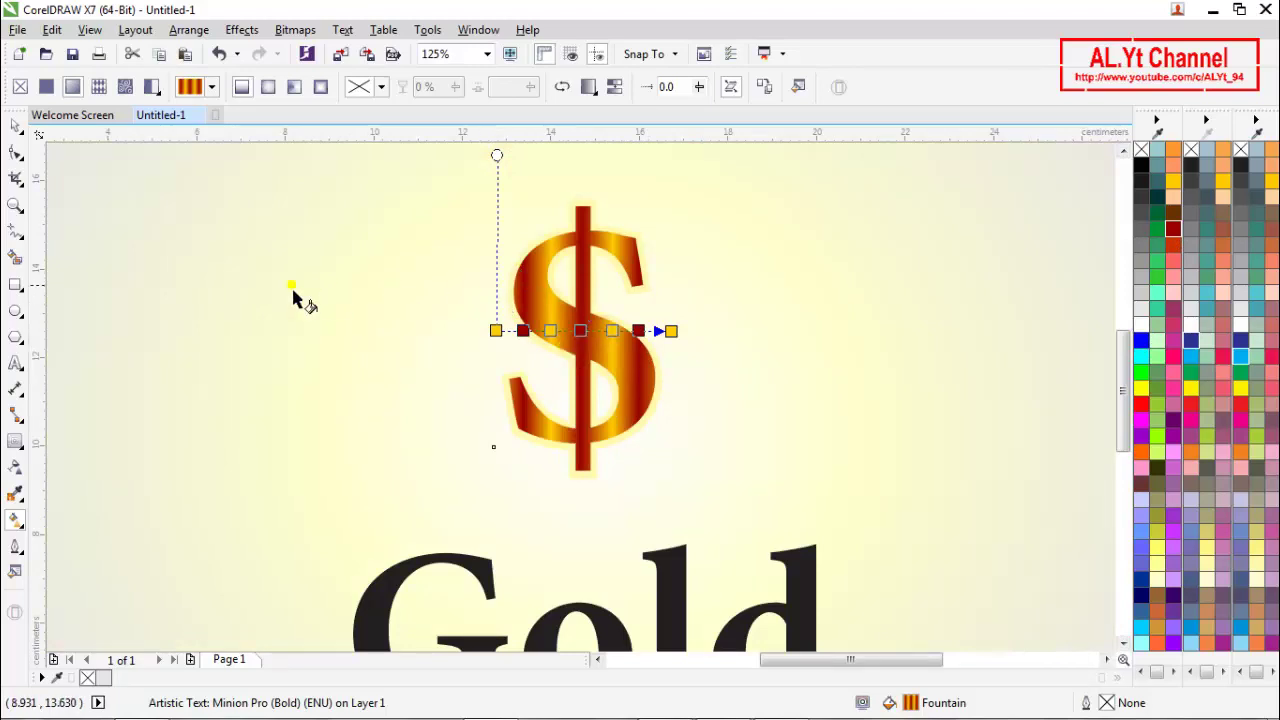
# Step: Copy the red and gold fountain fill of the "$" text onto the pale yellow contour curve behind it
pyautogui.click(17, 122)
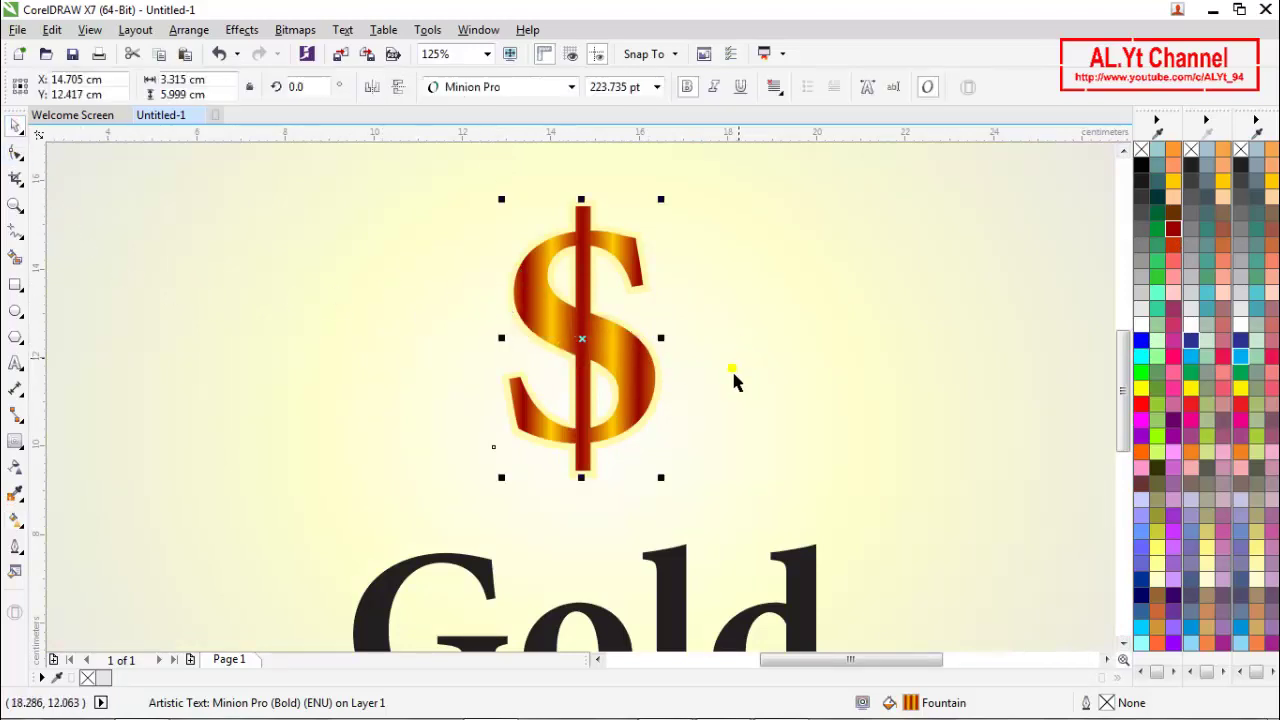
pyautogui.click(484, 293)
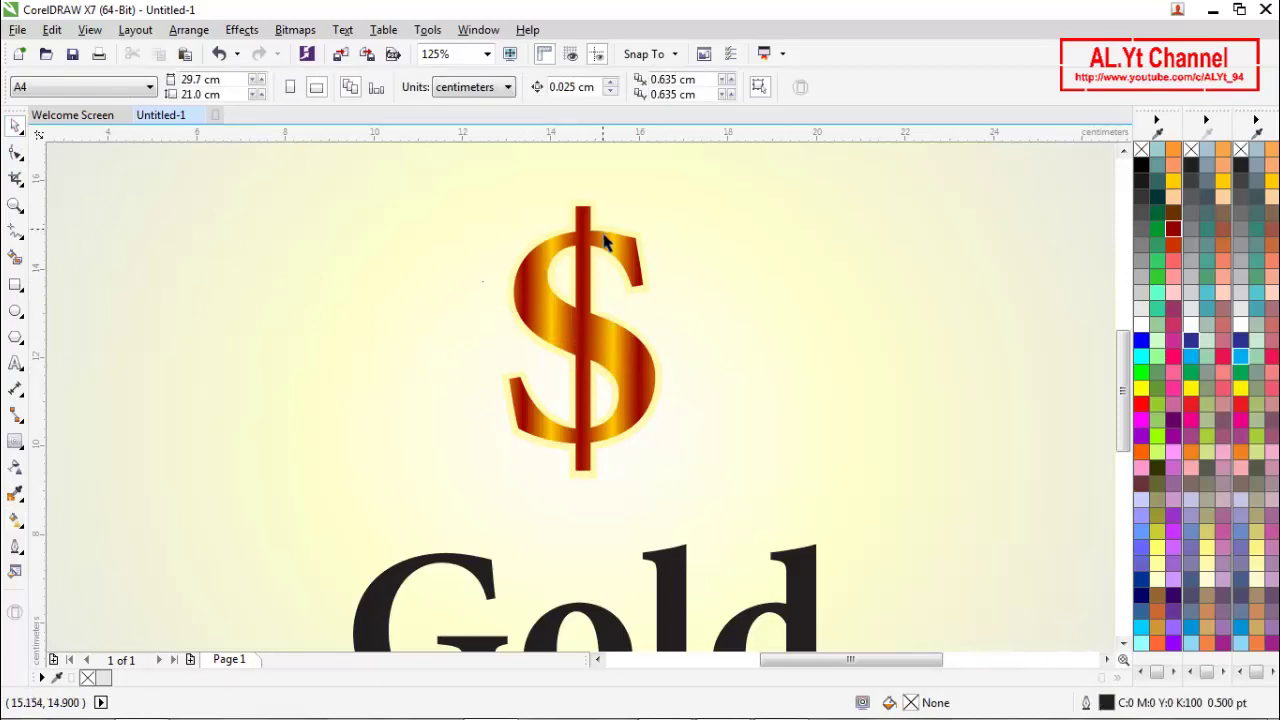
pyautogui.click(600, 205)
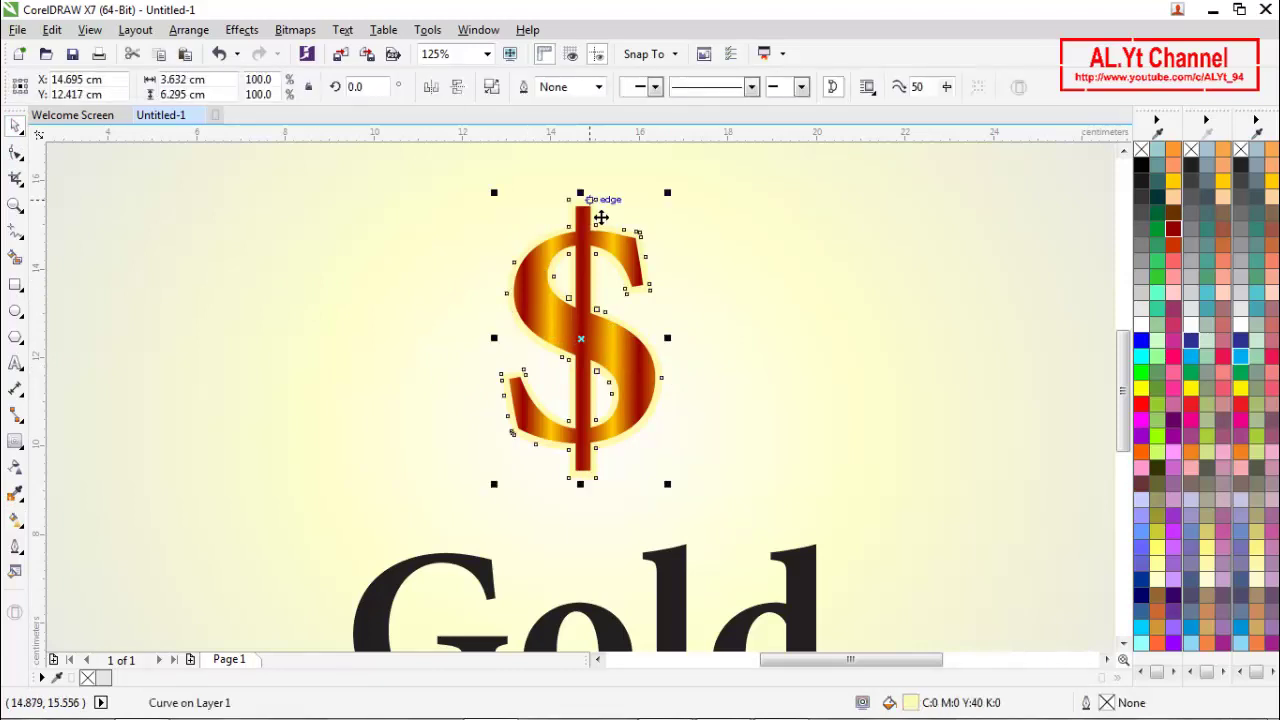
pyautogui.click(15, 524)
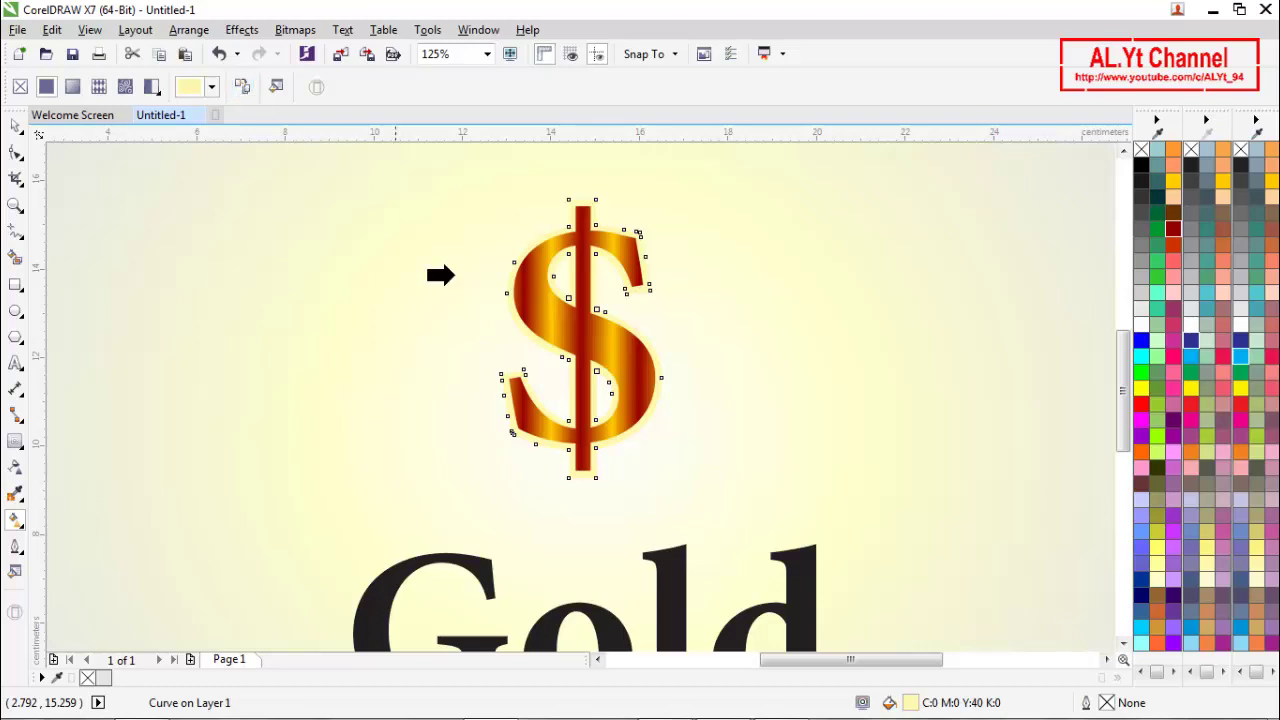
pyautogui.click(560, 336)
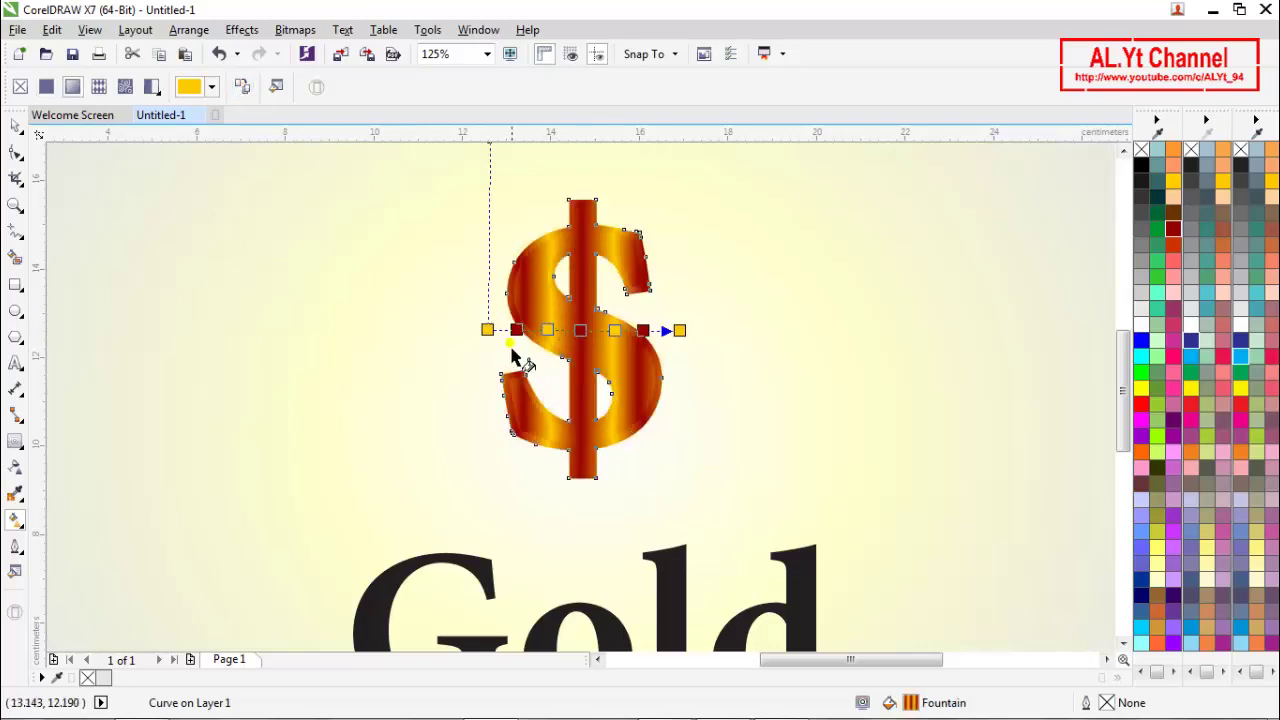
# Step: Turn the contour curve's gradient vertical, running from just inside the top of the "$" to just inside its bottom
pyautogui.moveTo(499, 343); pyautogui.dragTo(582, 198)
pyautogui.moveTo(679, 332); pyautogui.dragTo(594, 487)
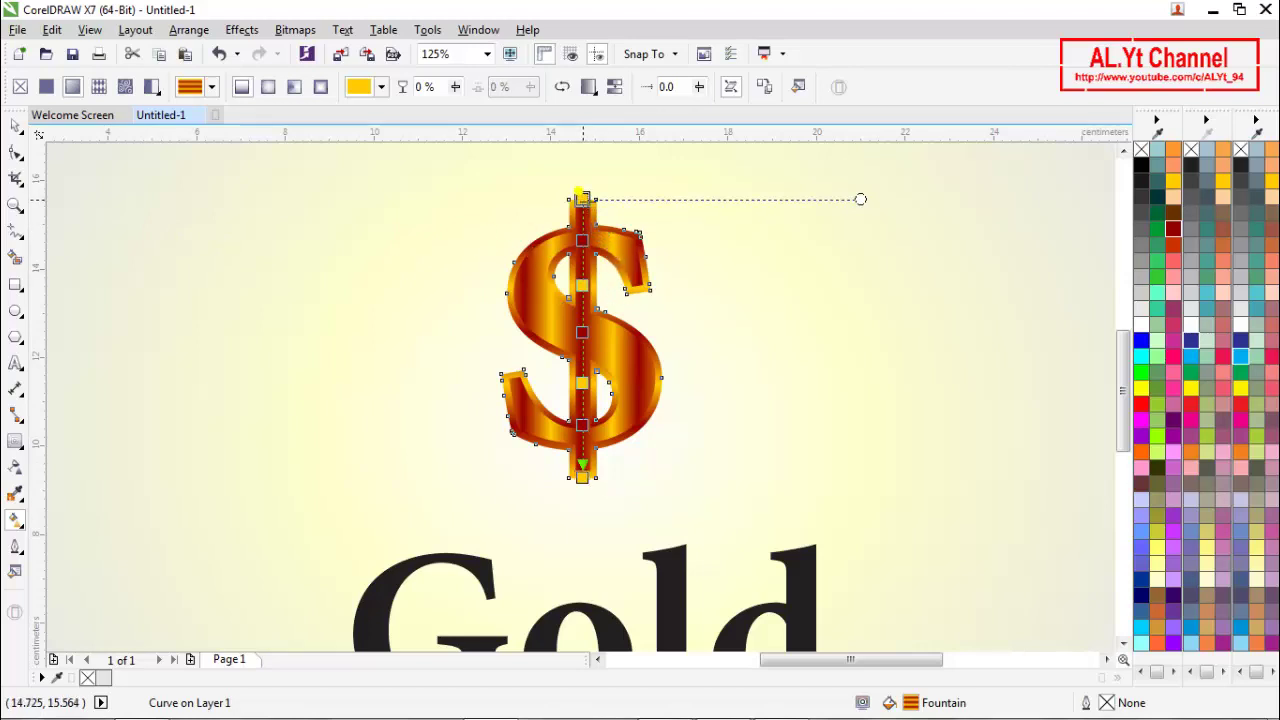
pyautogui.moveTo(582, 200); pyautogui.dragTo(579, 212)
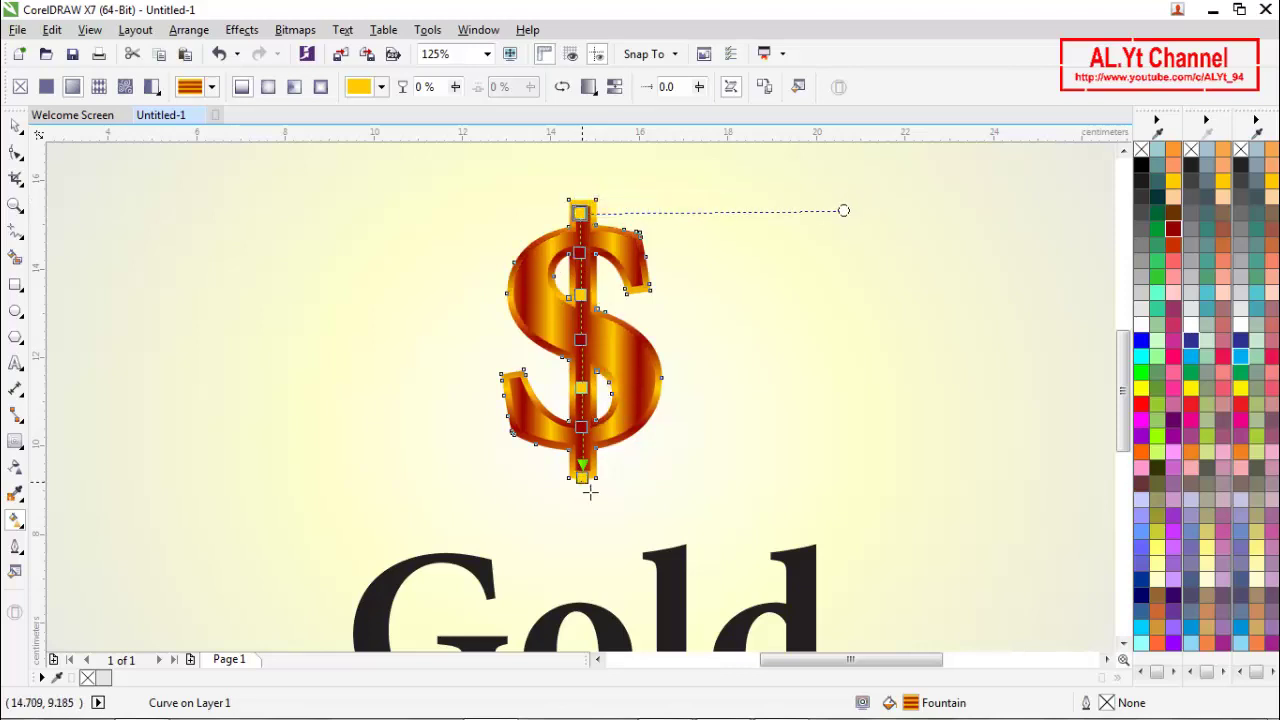
pyautogui.moveTo(582, 478); pyautogui.dragTo(582, 463)
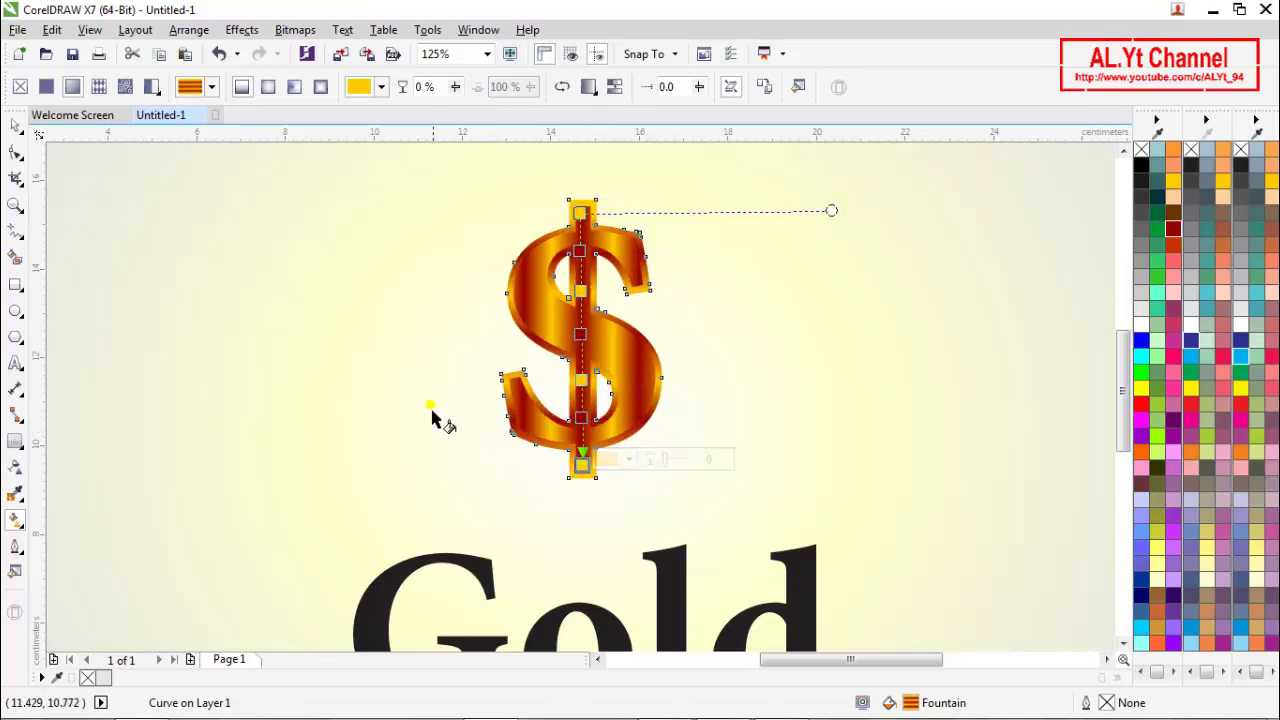
pyautogui.click(15, 125)
pyautogui.click(306, 234)
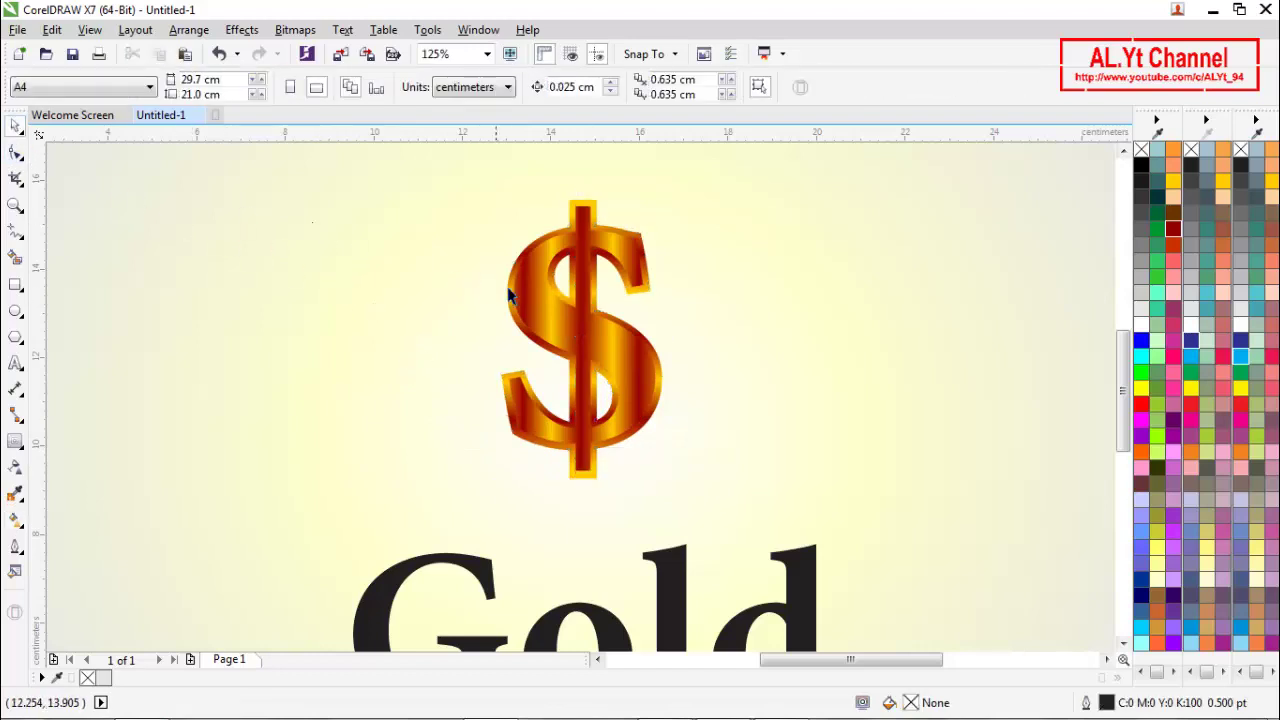
# Step: Extrude the "$" contour curve with a depth of 20 and the vanishing point to the lower left, at about -2.208, -1.74 cm
pyautogui.scroll(1, 566, 321)
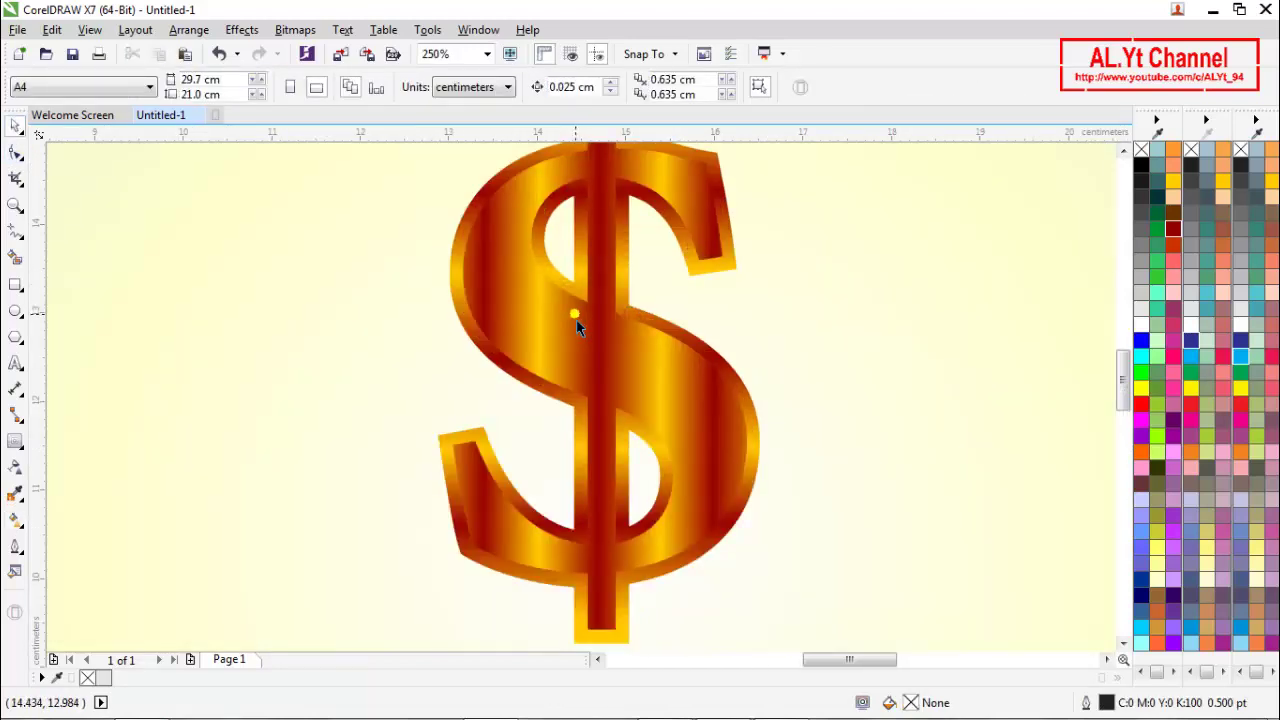
pyautogui.scroll(-1, 577, 320)
pyautogui.scroll(1, 545, 449)
pyautogui.click(530, 456)
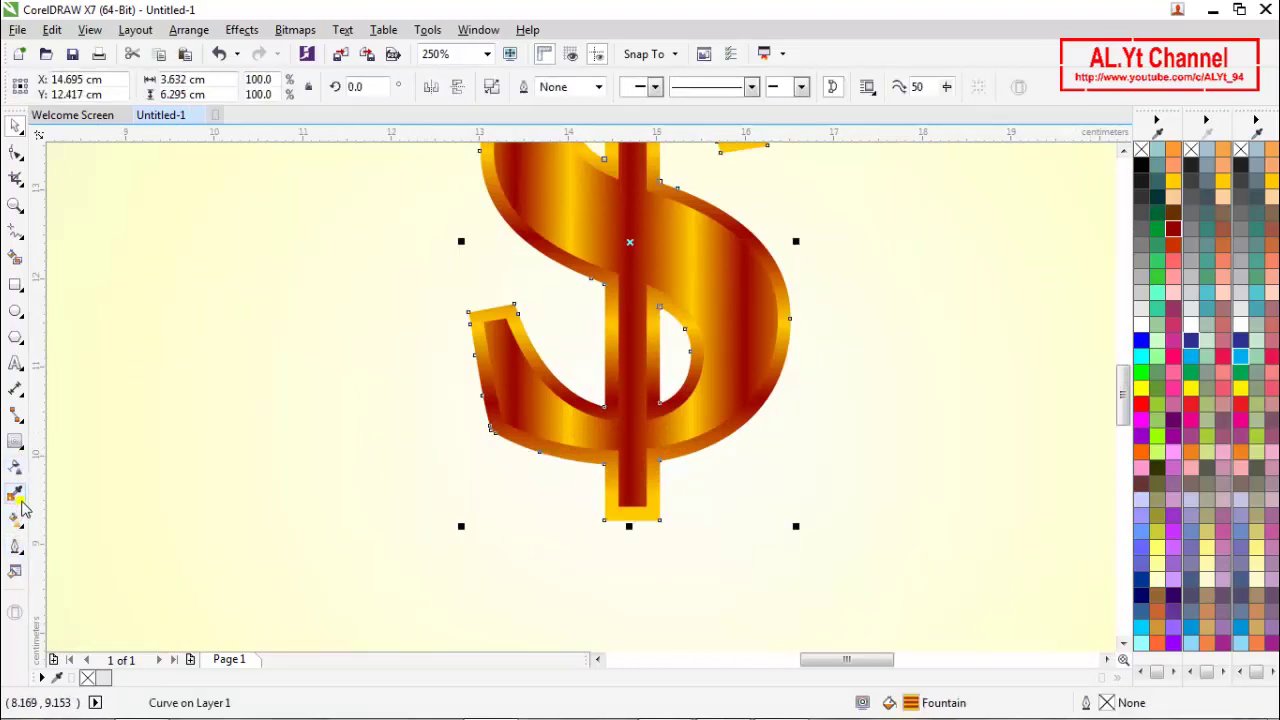
pyautogui.click(24, 447)
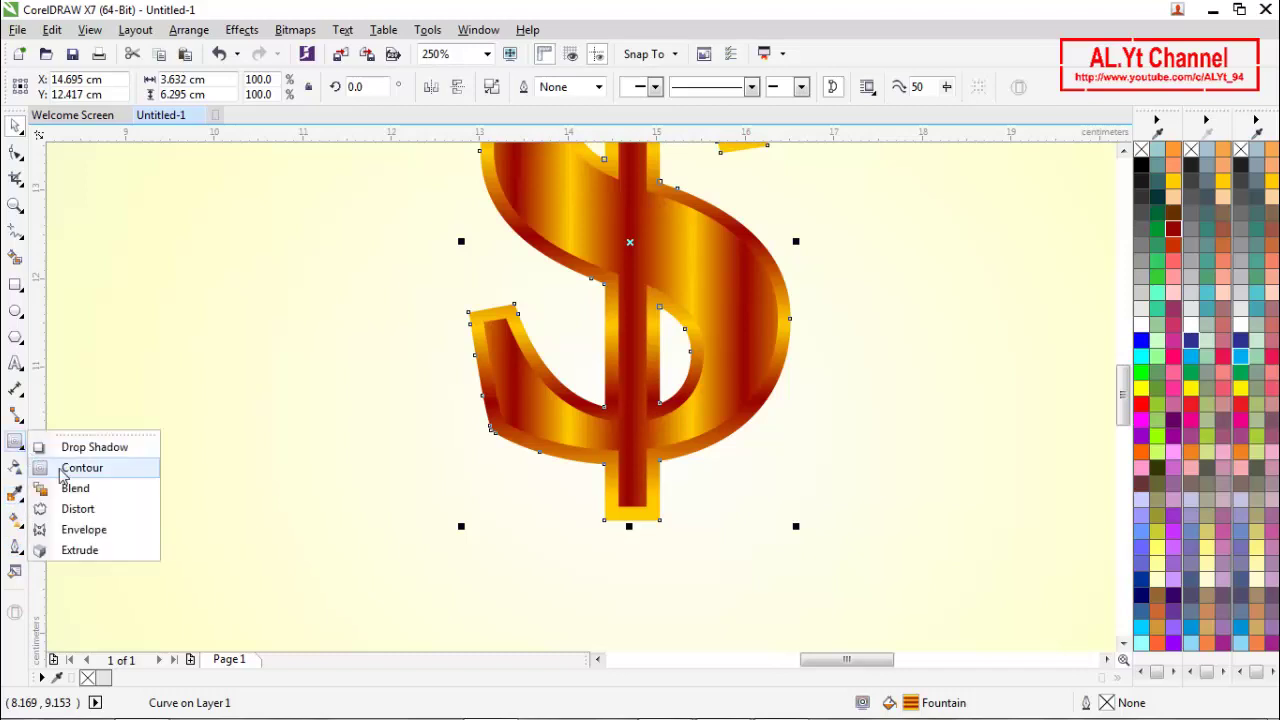
pyautogui.click(72, 550)
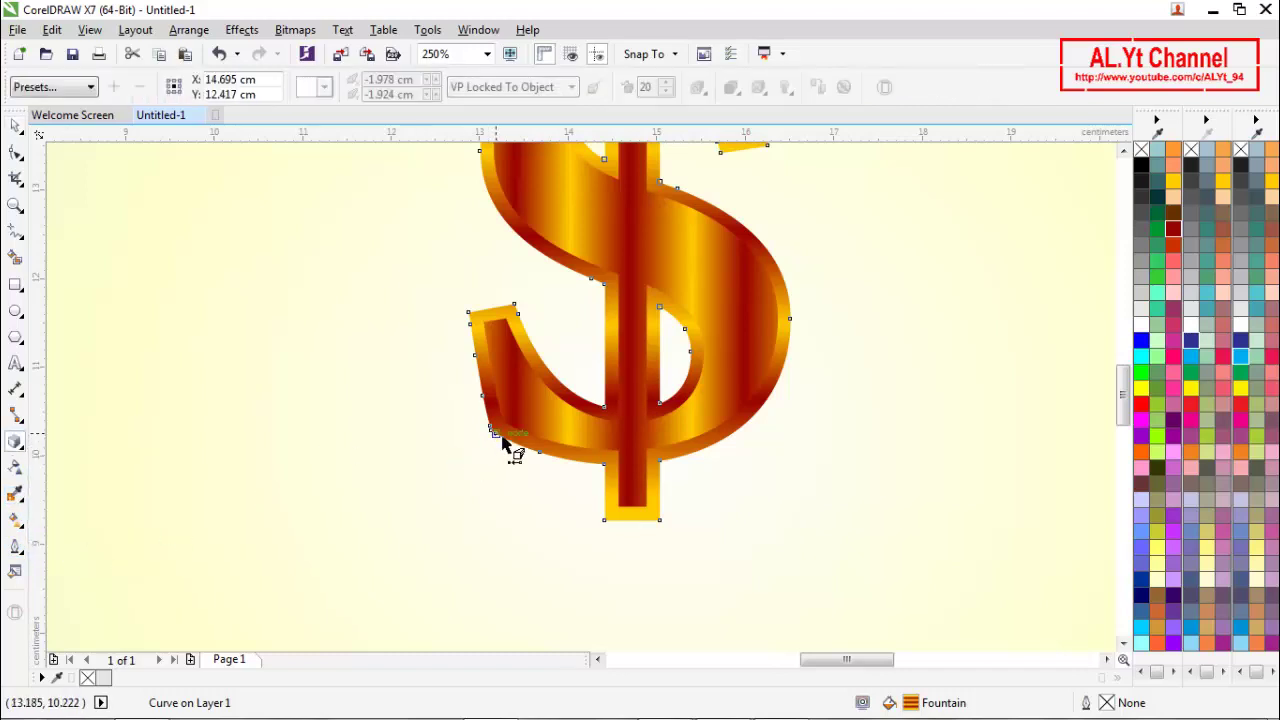
pyautogui.moveTo(503, 444); pyautogui.dragTo(441, 404)
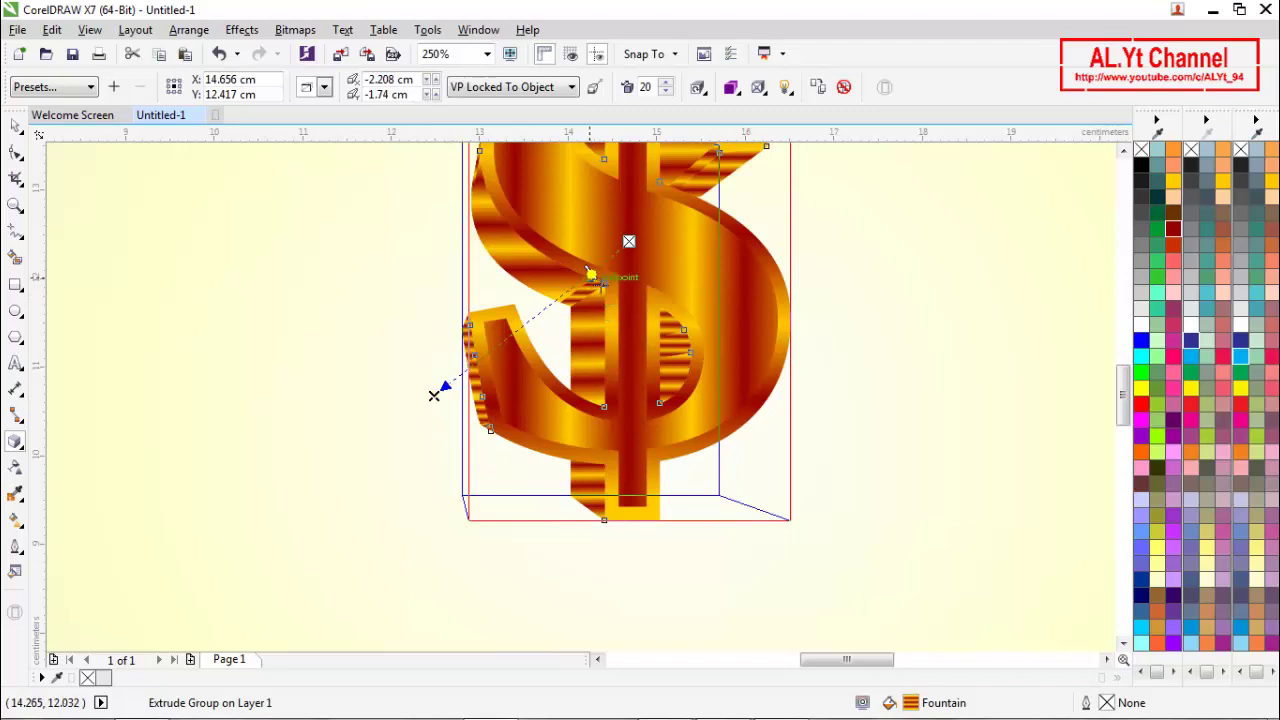
# Step: Reduce the extrusion depth to 2 and move the vanishing point up and left to about -3.346, -0.634 cm
pyautogui.moveTo(590, 274); pyautogui.dragTo(618, 252)
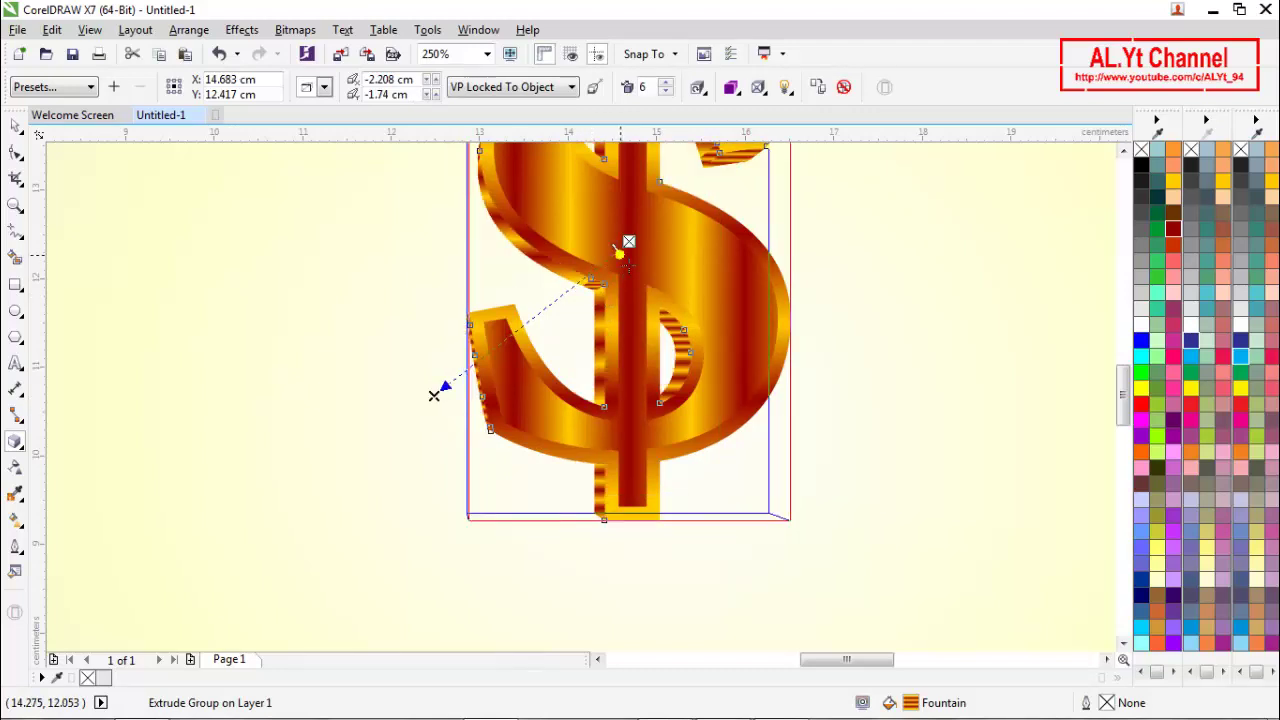
pyautogui.scroll(1, 614, 244)
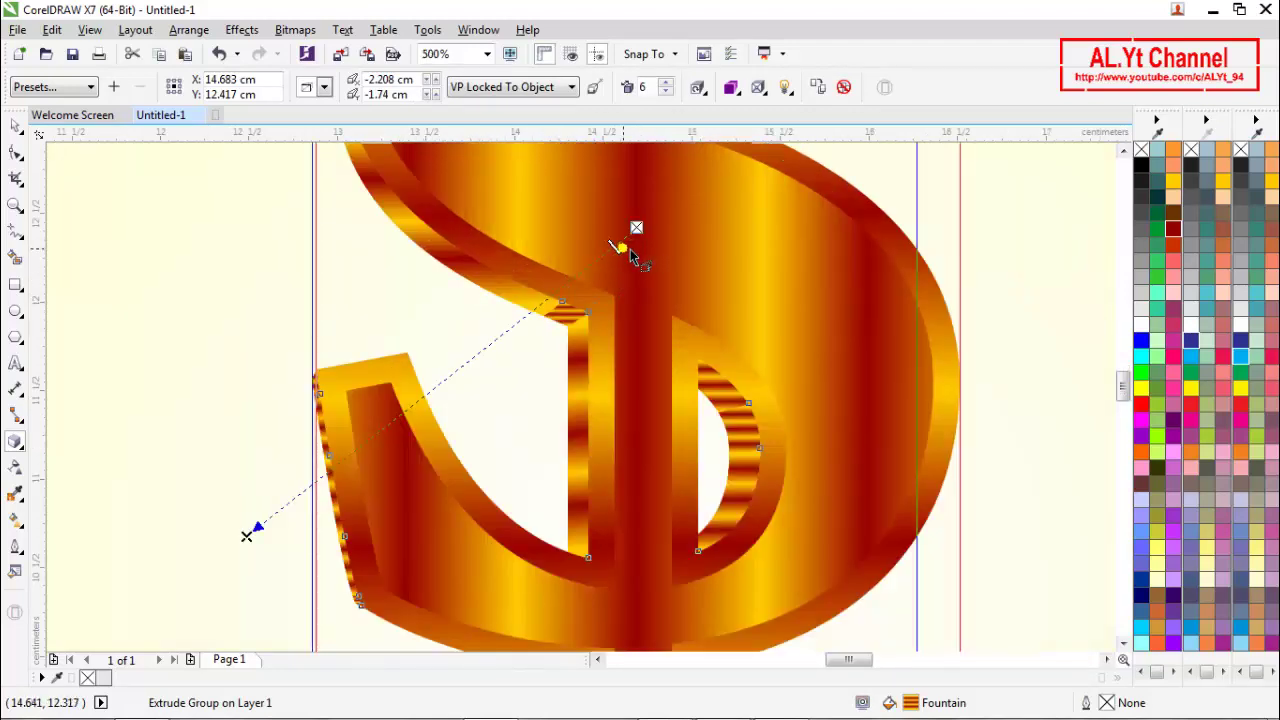
pyautogui.moveTo(616, 248); pyautogui.dragTo(632, 239)
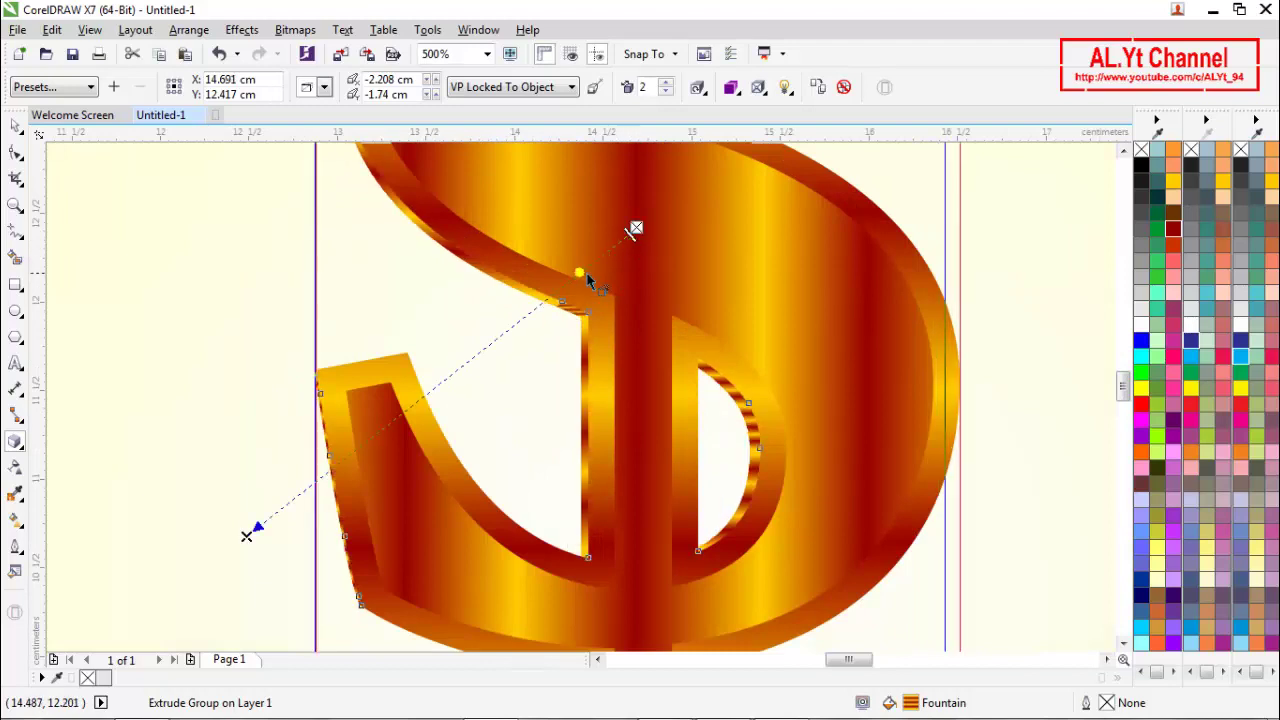
pyautogui.scroll(-1, 588, 280)
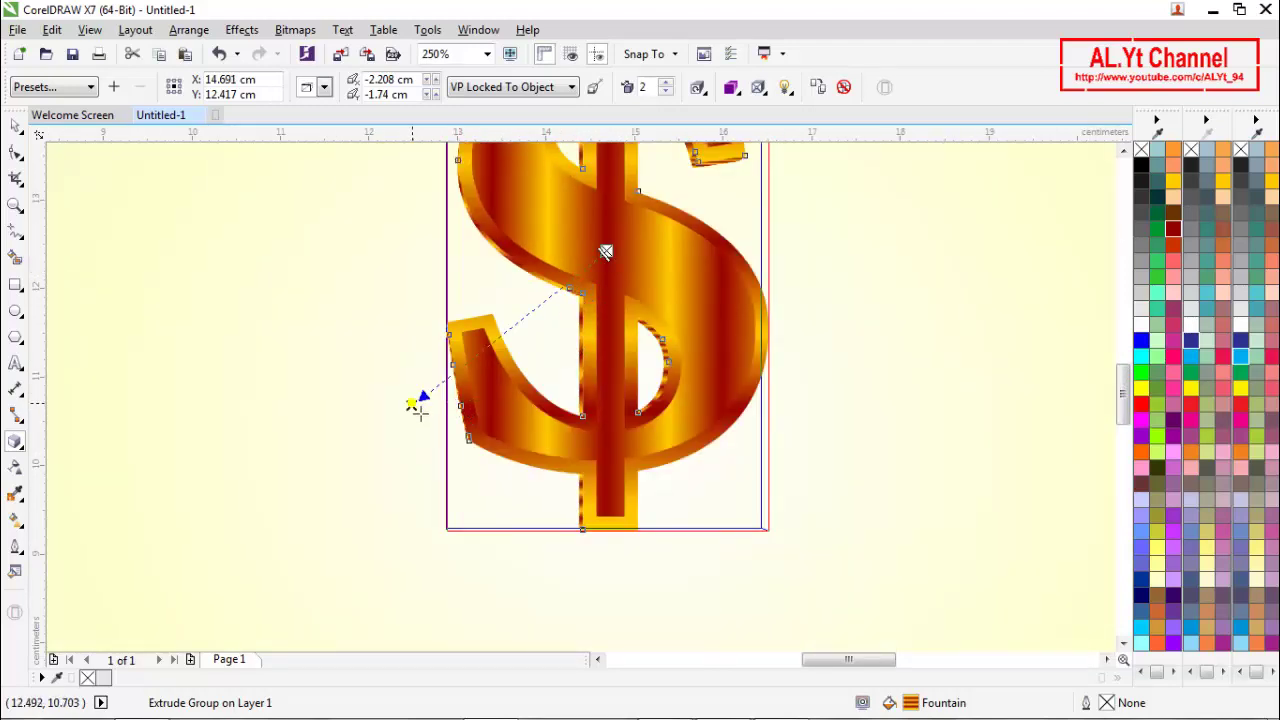
pyautogui.moveTo(413, 406)
pyautogui.mouseDown()
pyautogui.moveTo(374, 449)
pyautogui.moveTo(334, 320)
pyautogui.moveTo(312, 308)
pyautogui.mouseUp()
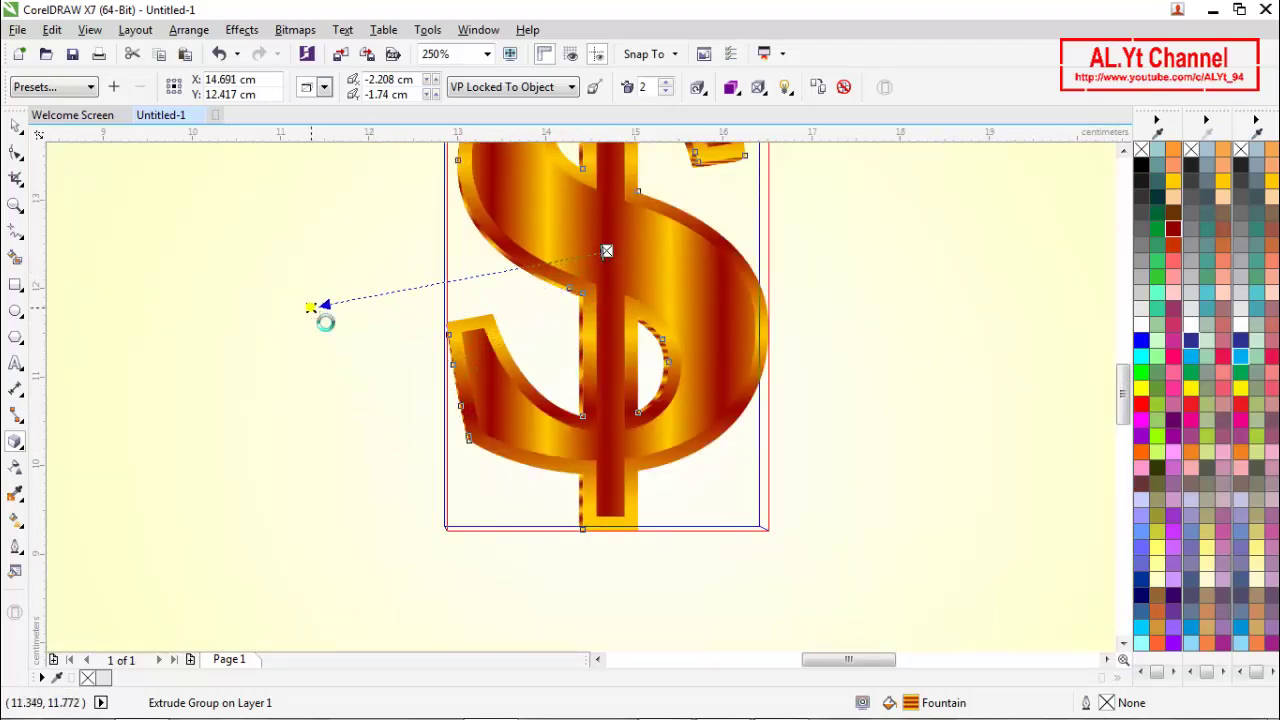
# Step: Break the extrude group apart and select the group of extruded side faces
pyautogui.click(188, 29)
pyautogui.click(208, 136)
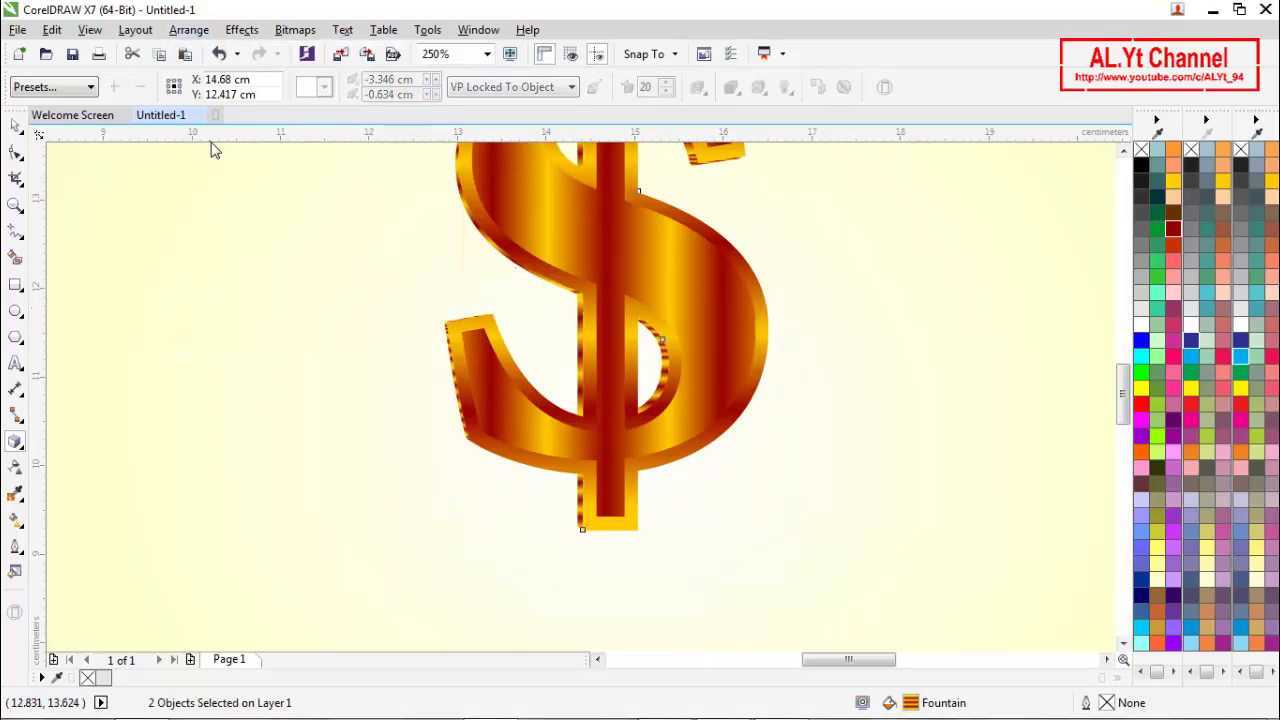
pyautogui.click(218, 203)
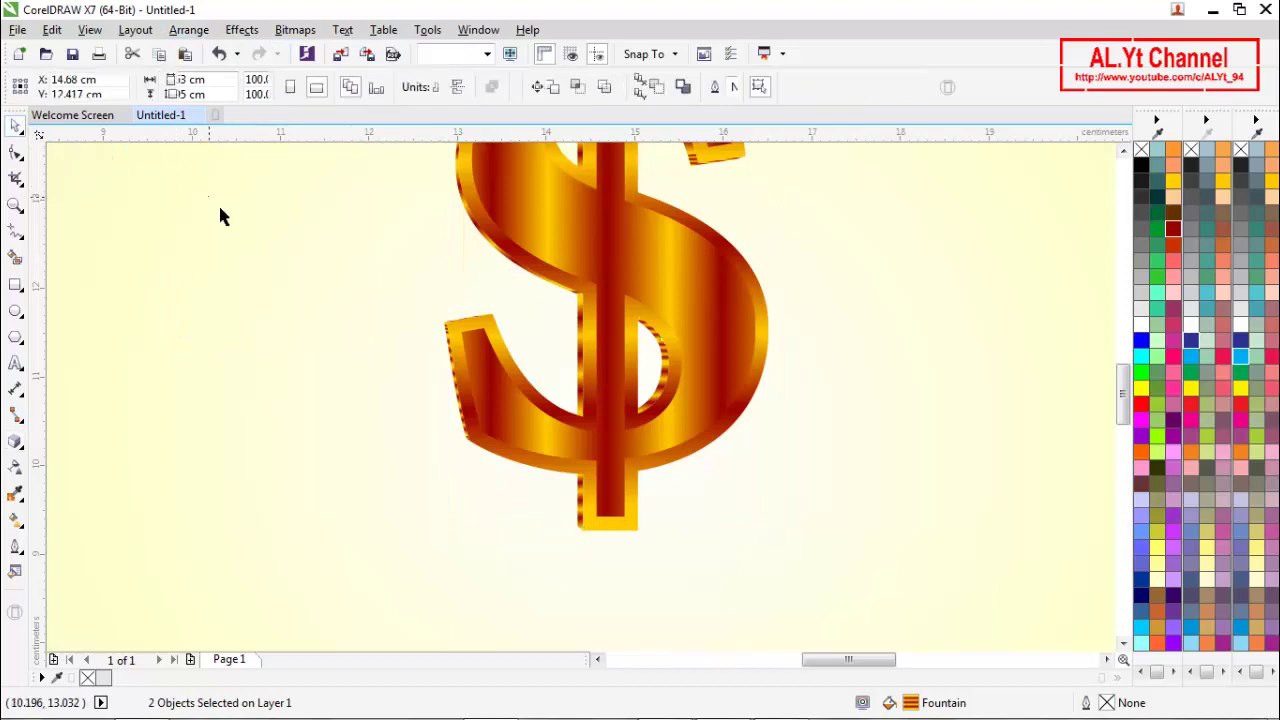
pyautogui.click(663, 377)
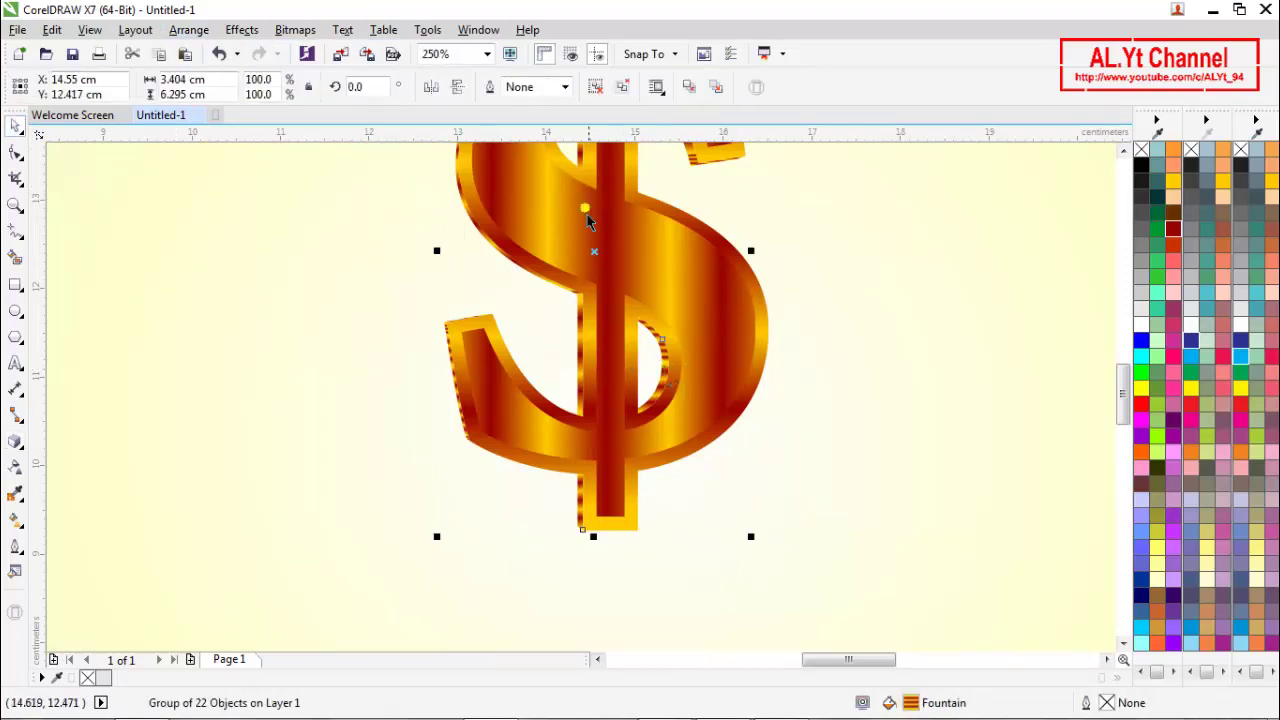
# Step: Ungroup the 22 extruded side faces of the "$" and weld them into a single curve
pyautogui.click(594, 88)
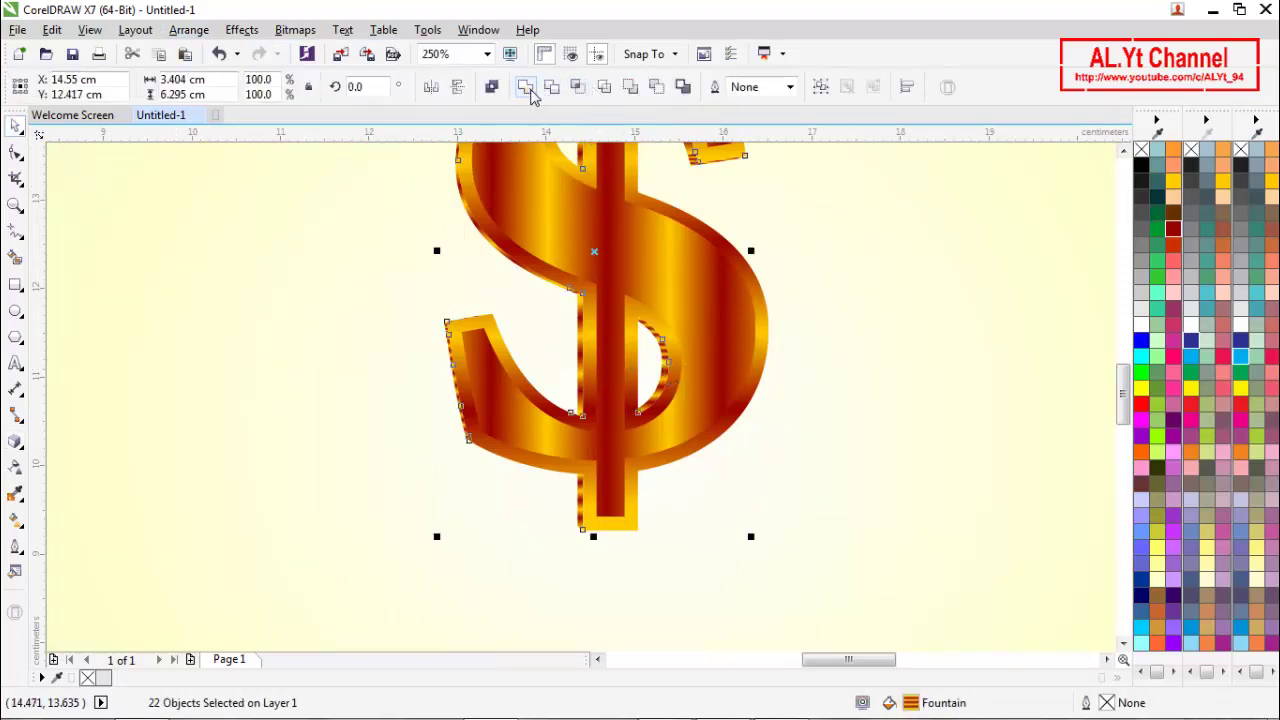
pyautogui.click(526, 88)
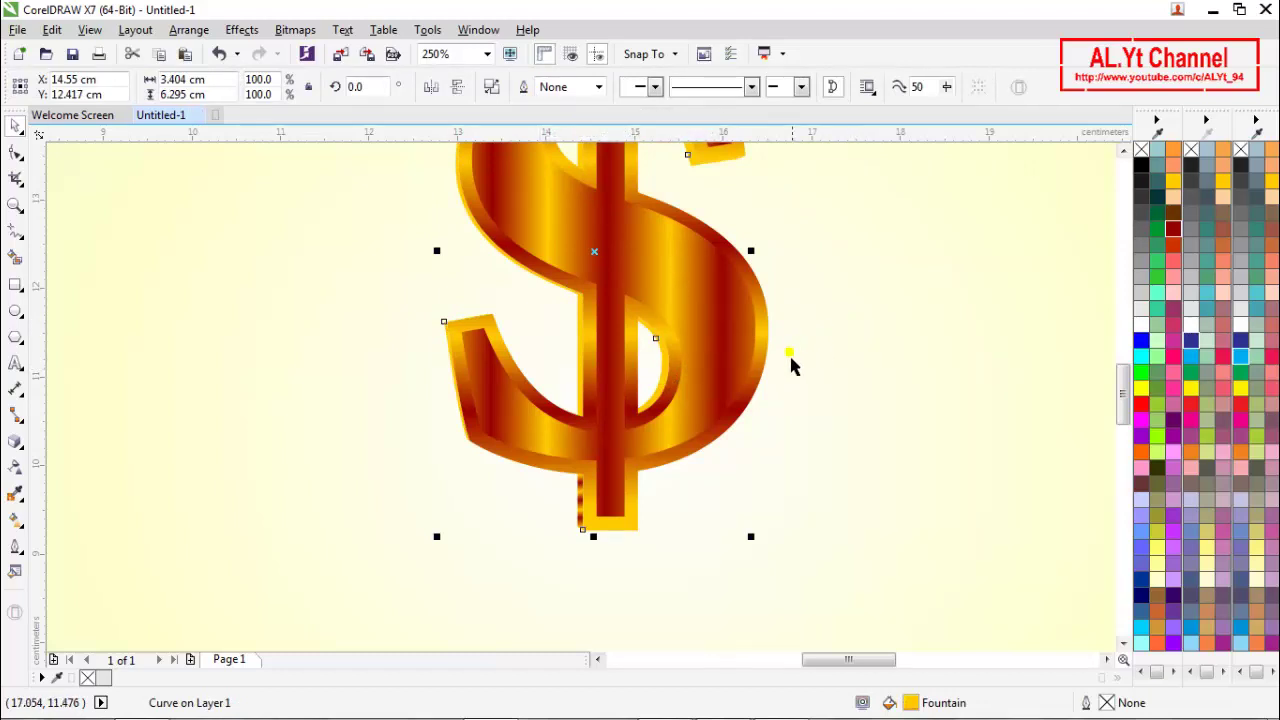
pyautogui.scroll(1, 583, 537)
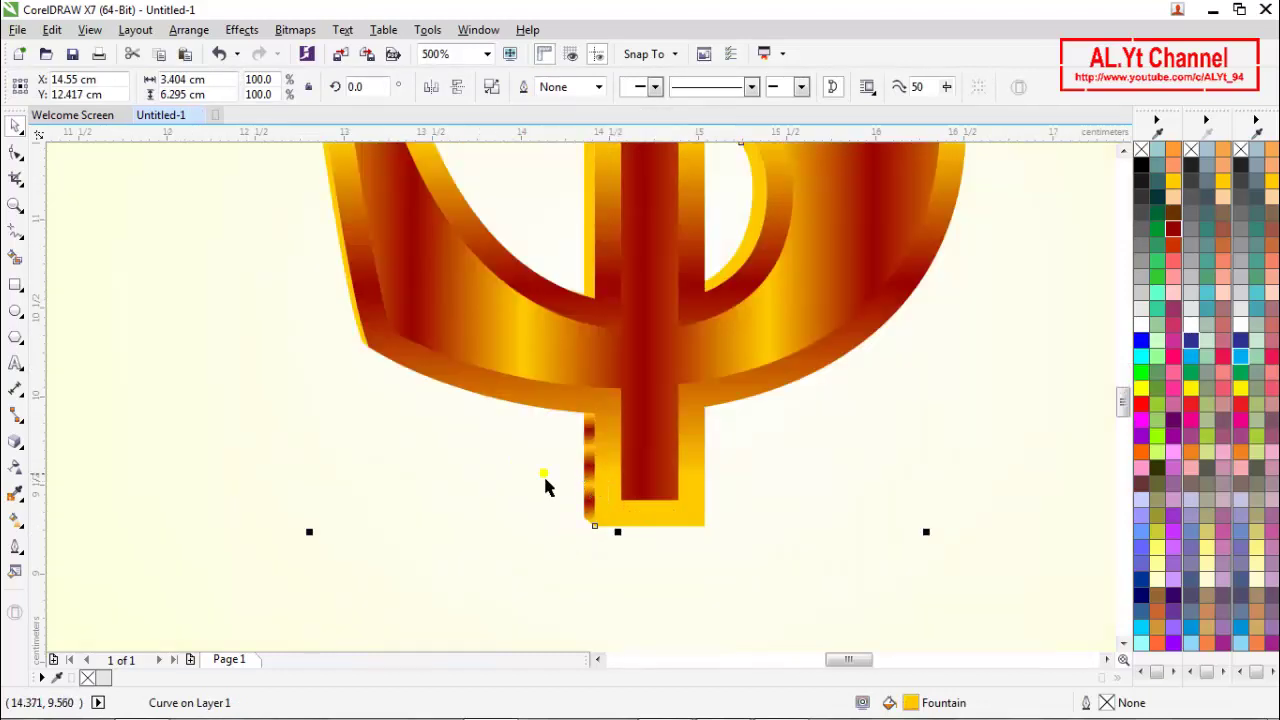
pyautogui.click(461, 477)
pyautogui.click(590, 474)
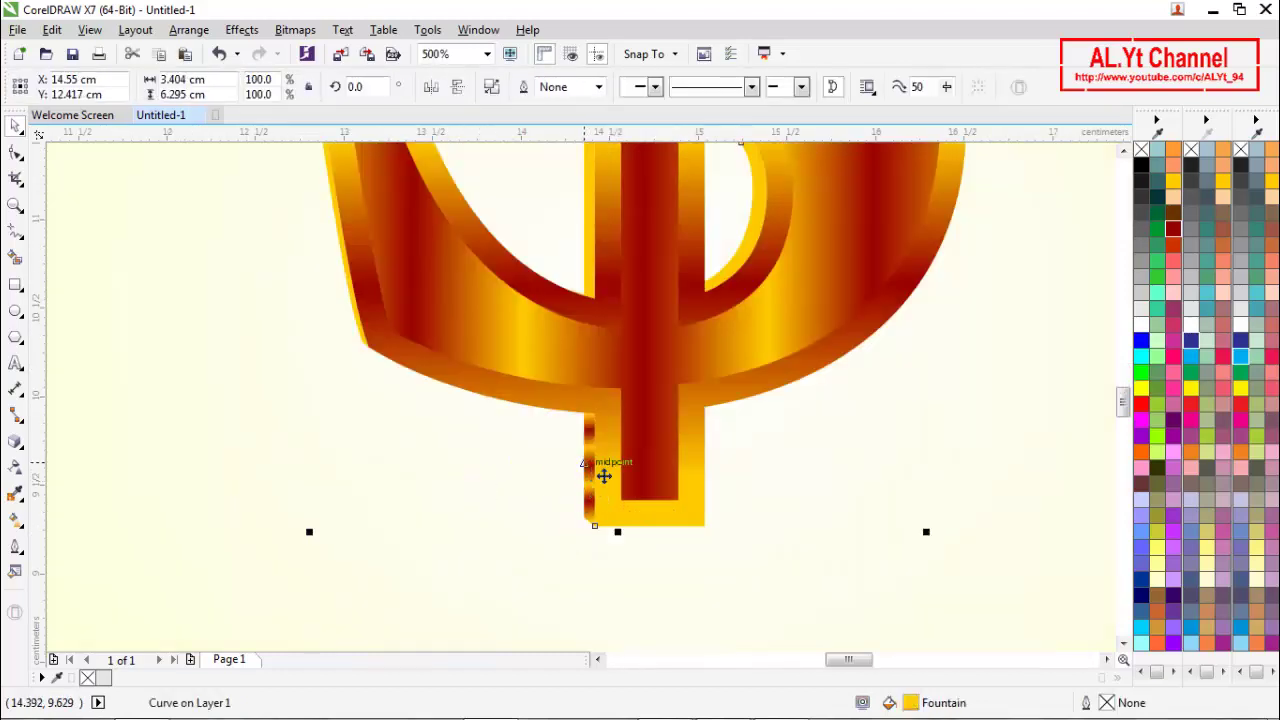
pyautogui.scroll(-1, 588, 470)
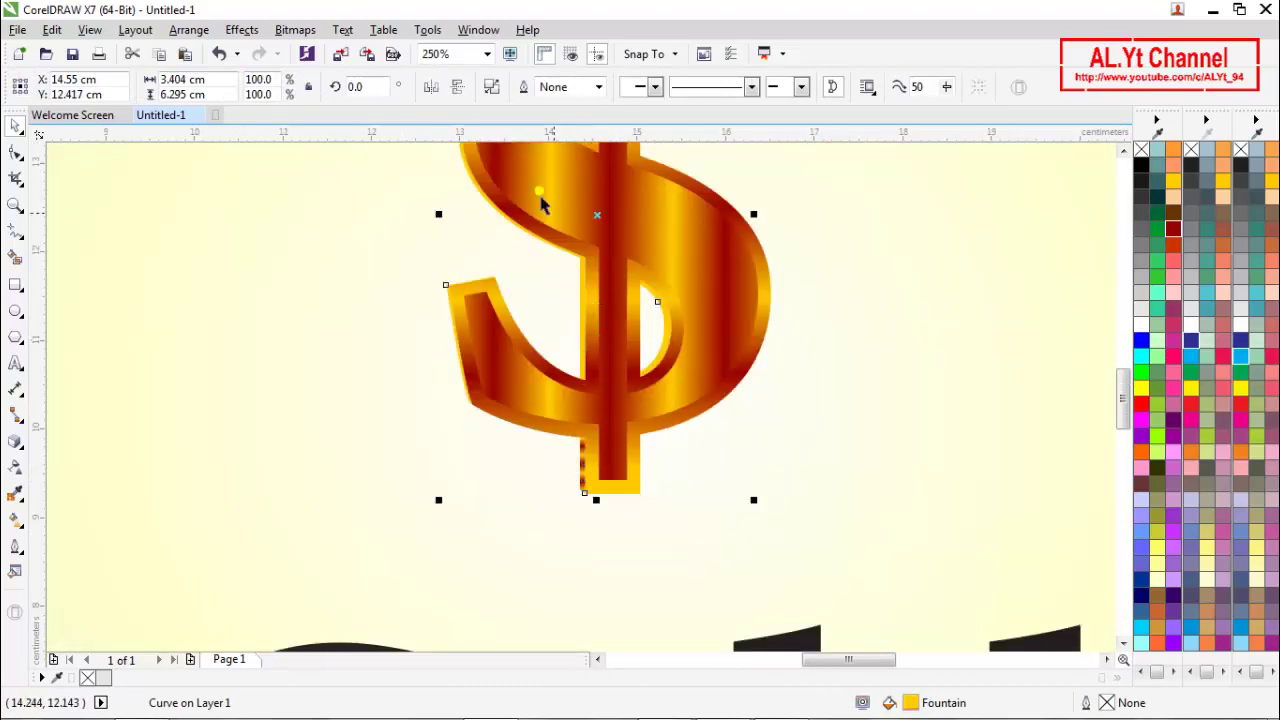
# Step: Break the welded side-face curve apart, weld the resulting pieces together again, and deselect the result
pyautogui.click(491, 87)
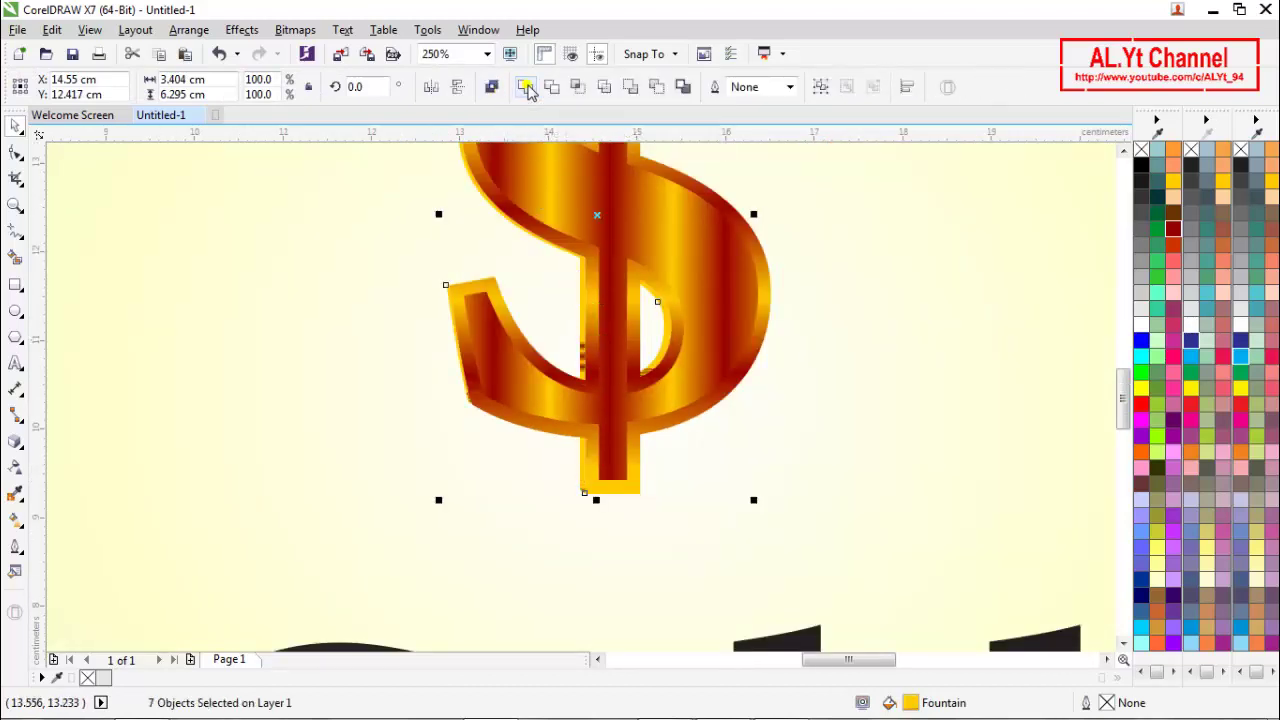
pyautogui.click(491, 388)
pyautogui.click(477, 500)
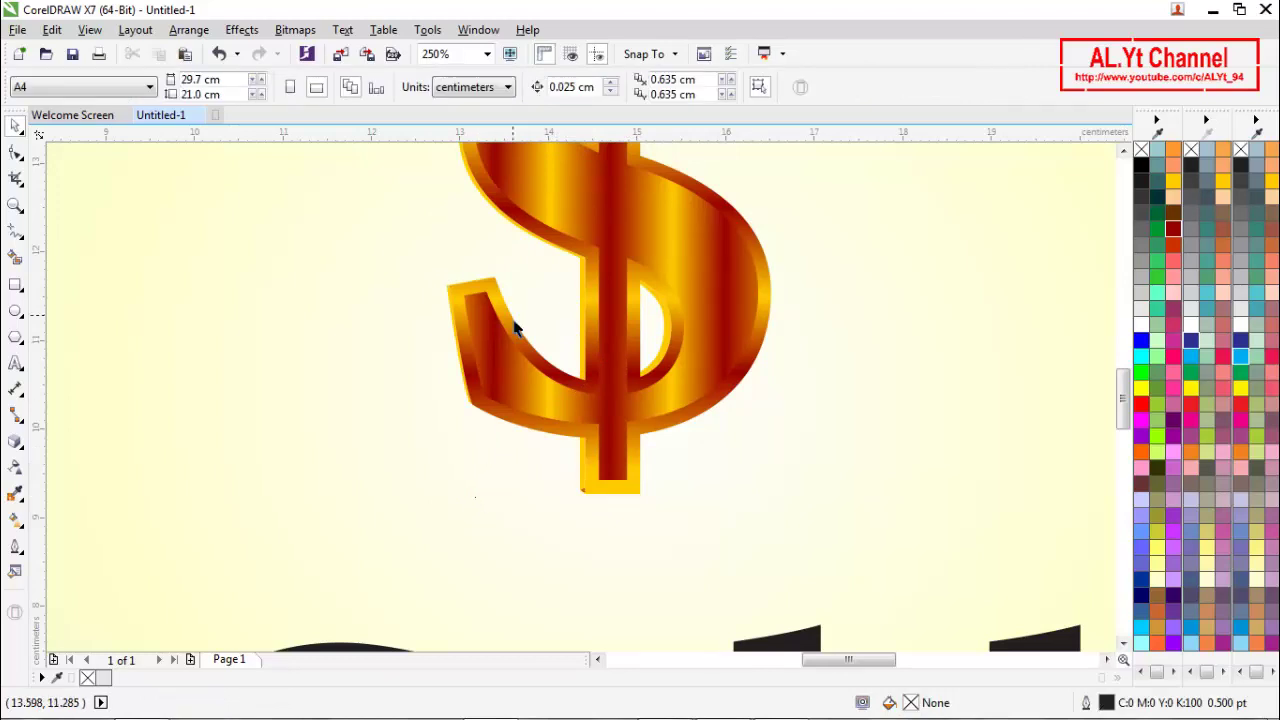
pyautogui.scroll(-2, 508, 318)
pyautogui.scroll(2, 491, 235)
pyautogui.scroll(2, 492, 248)
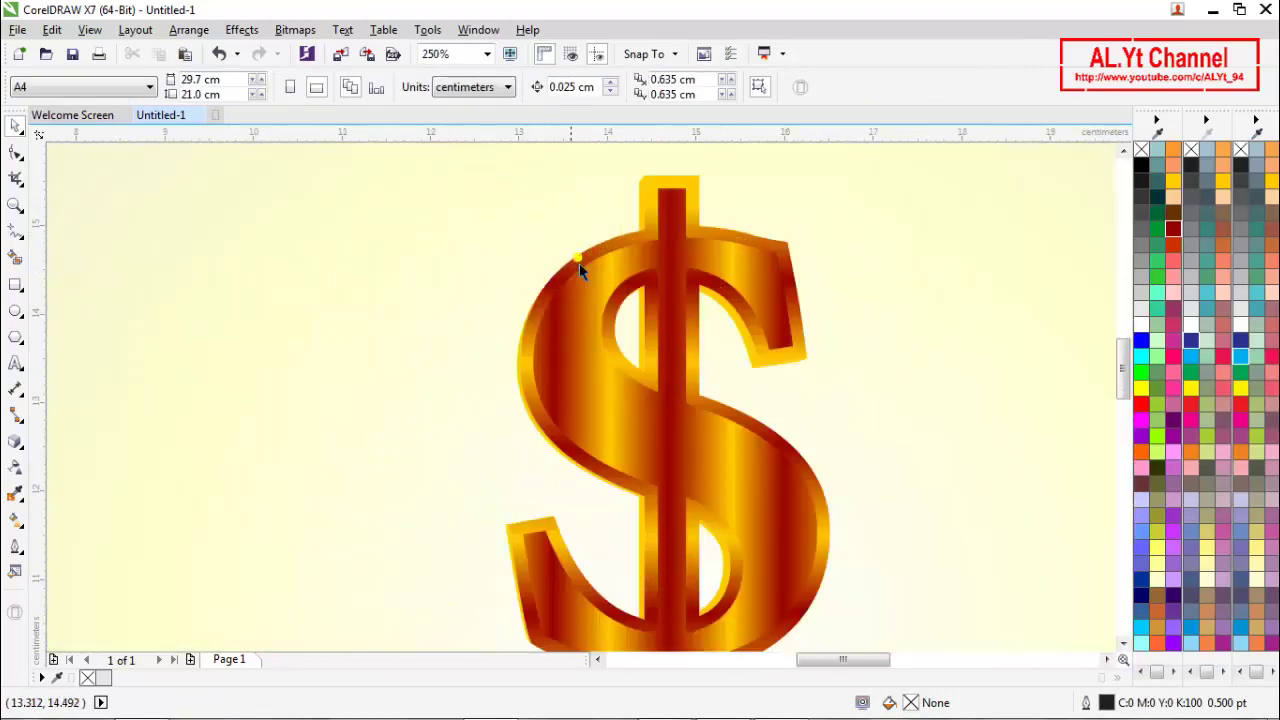
# Step: Select the "$" side curve and repeat the break-apart and weld on its seven pieces
pyautogui.click(638, 206)
pyautogui.scroll(-1, 500, 200)
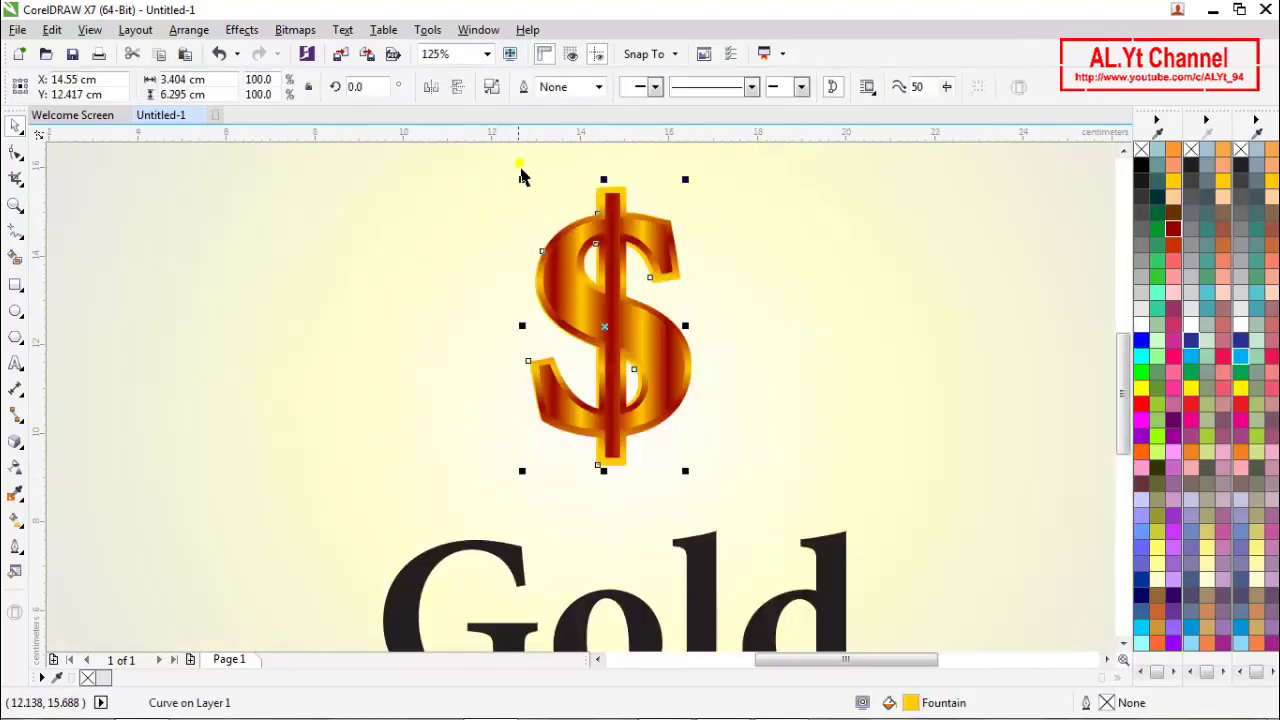
pyautogui.click(491, 88)
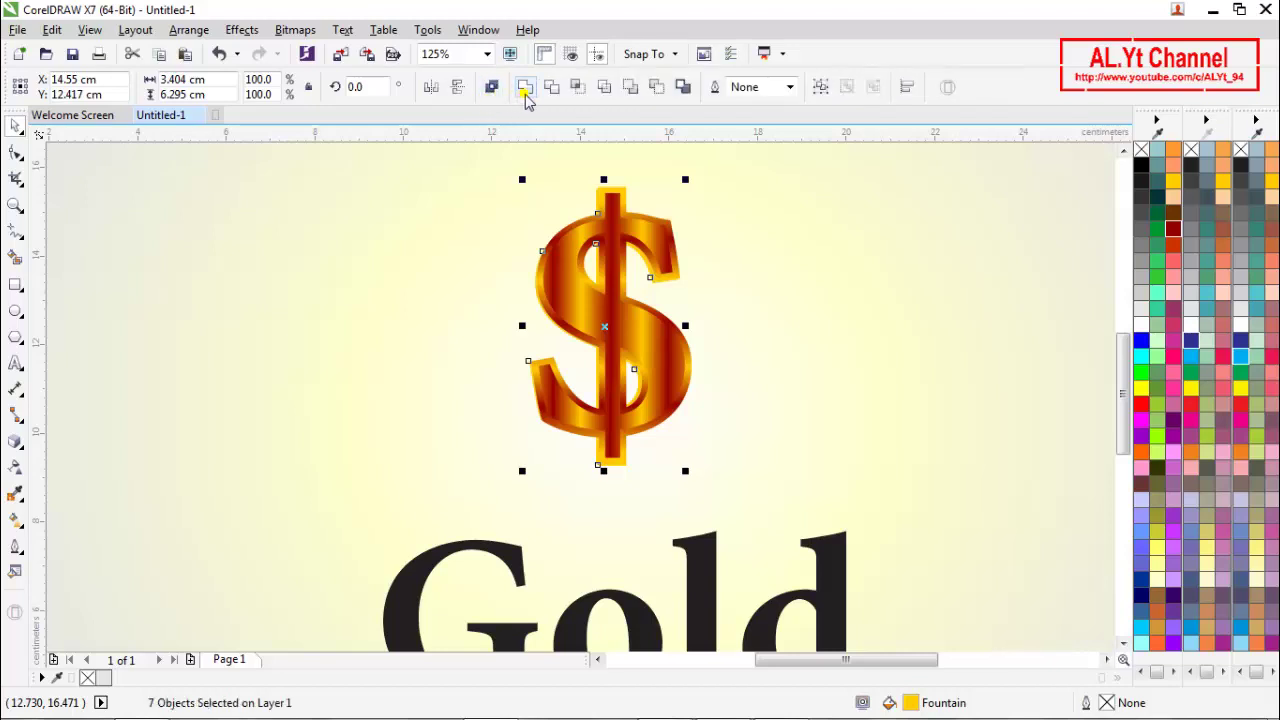
pyautogui.click(525, 90)
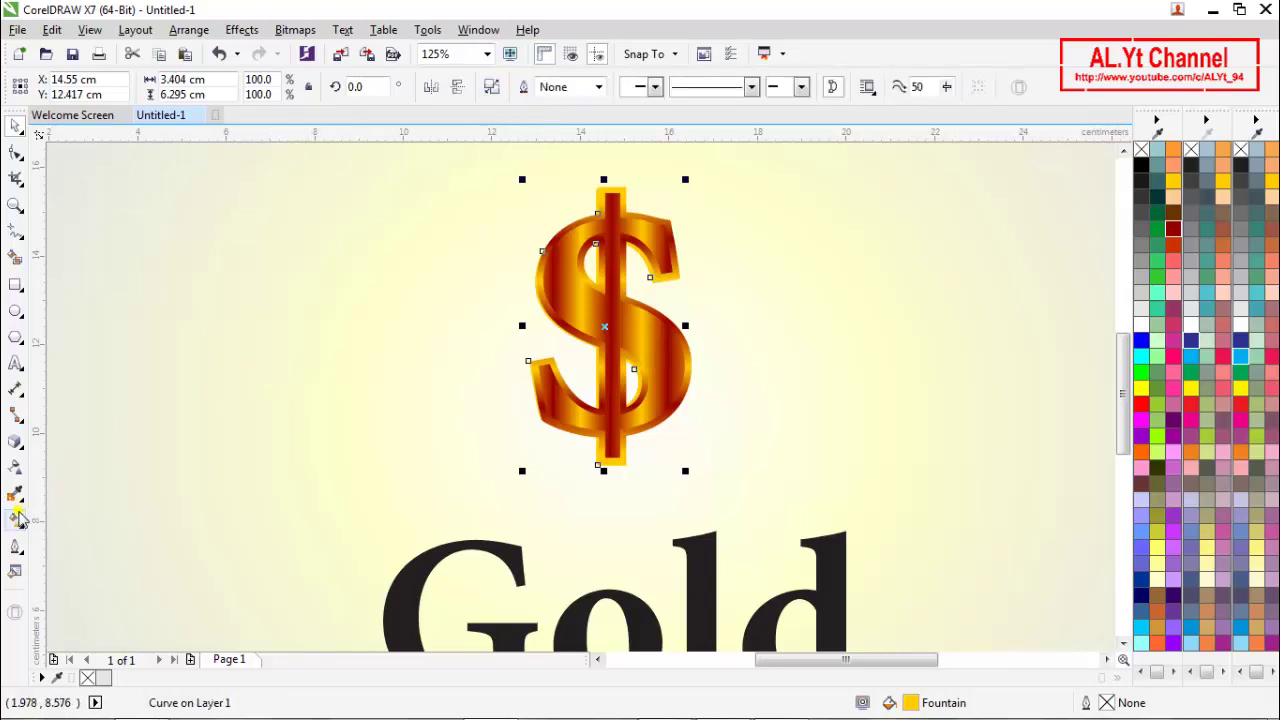
# Step: Copy the horizontal red-and-gold gradient from the "$" face onto the welded side curve
pyautogui.click(15, 522)
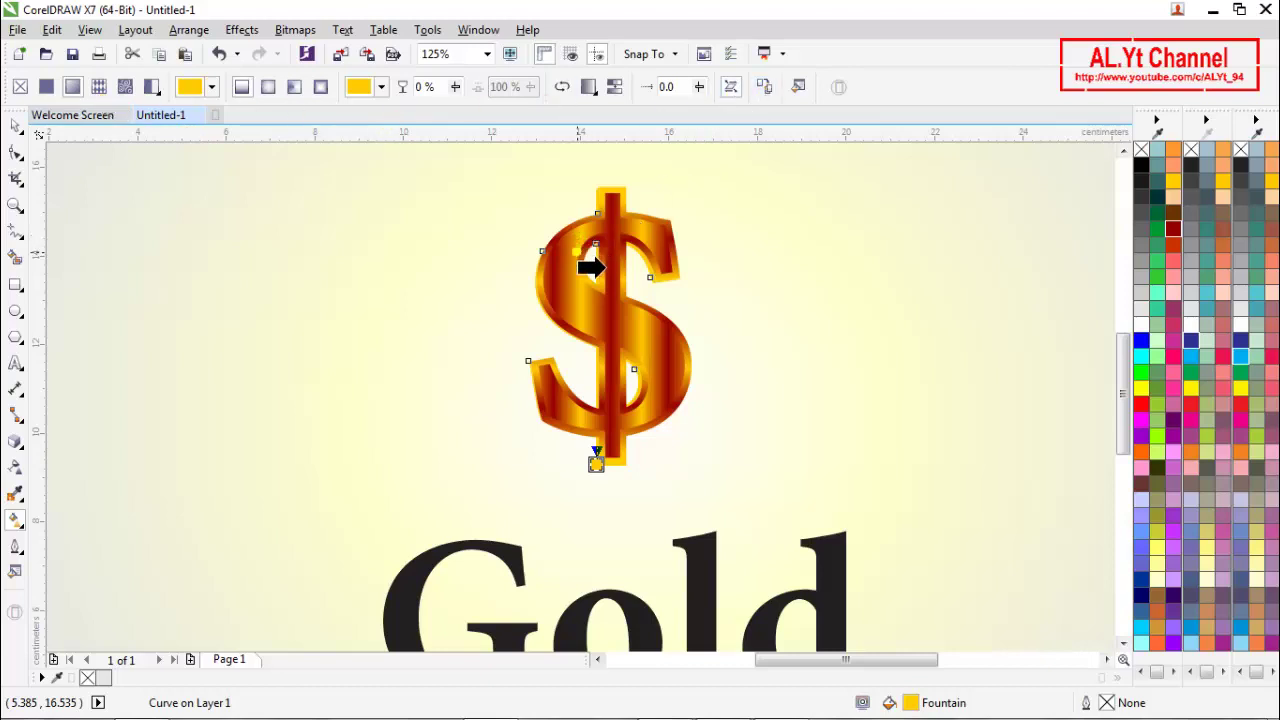
pyautogui.click(590, 260)
pyautogui.scroll(3, 527, 352)
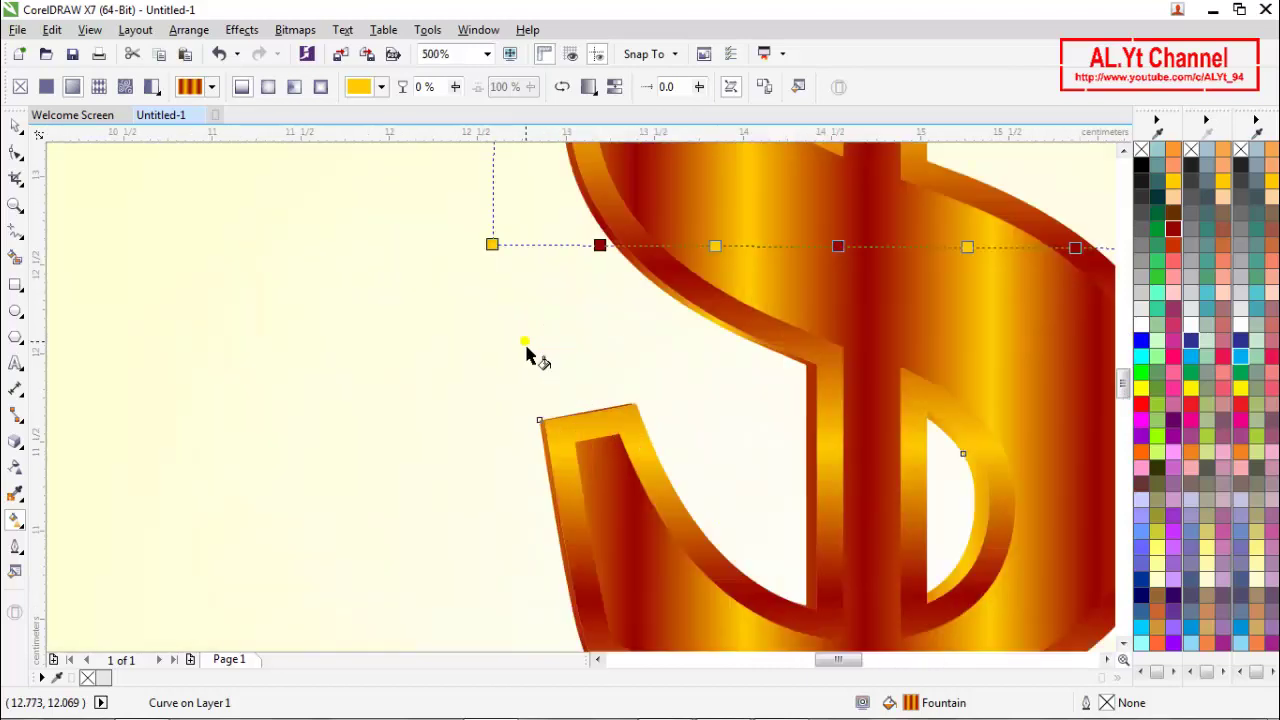
pyautogui.scroll(-1, 474, 343)
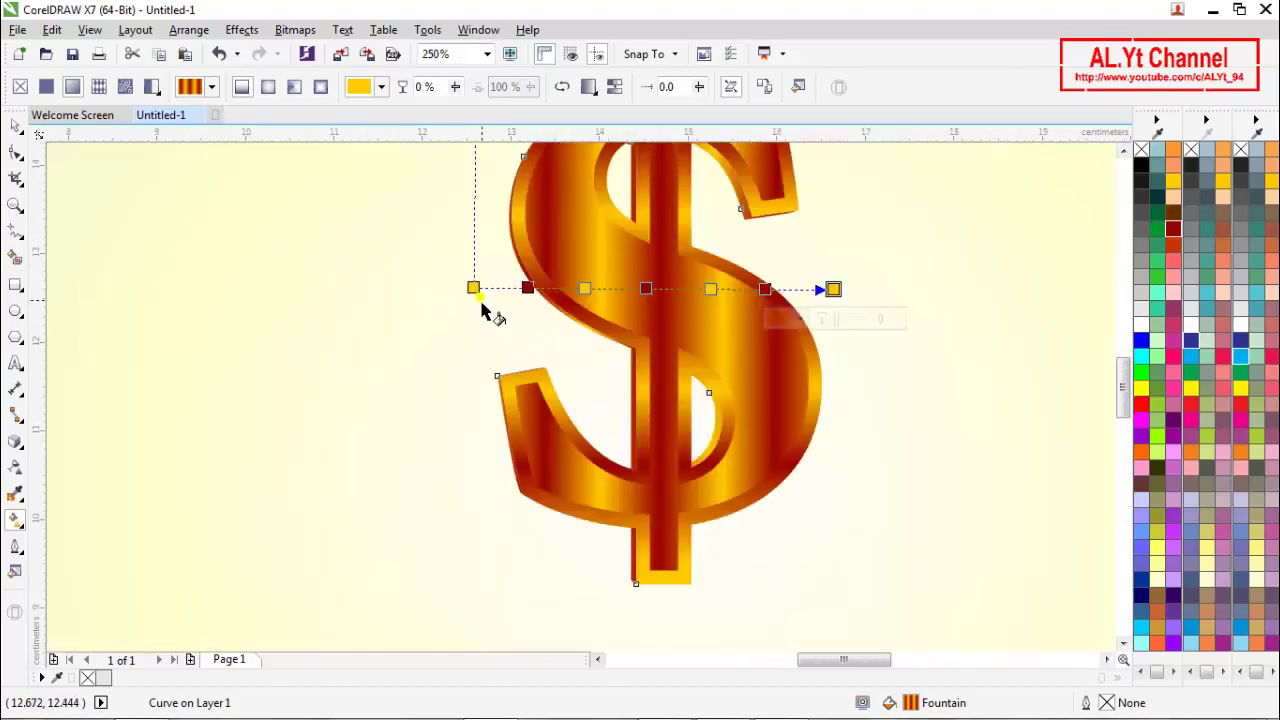
# Step: Shorten the side curve's gradient to run from about 12.8 to 16.2 cm horizontally across the "$"
pyautogui.moveTo(473, 288); pyautogui.dragTo(493, 289)
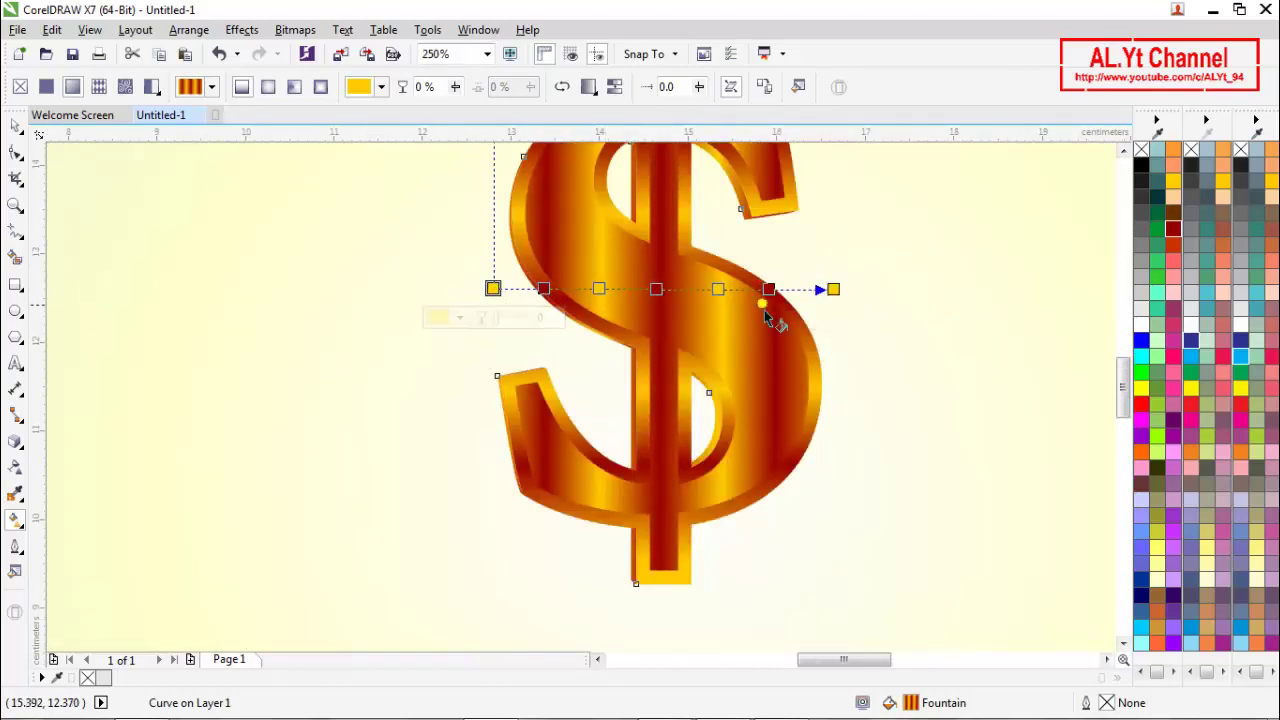
pyautogui.moveTo(840, 298); pyautogui.dragTo(800, 307)
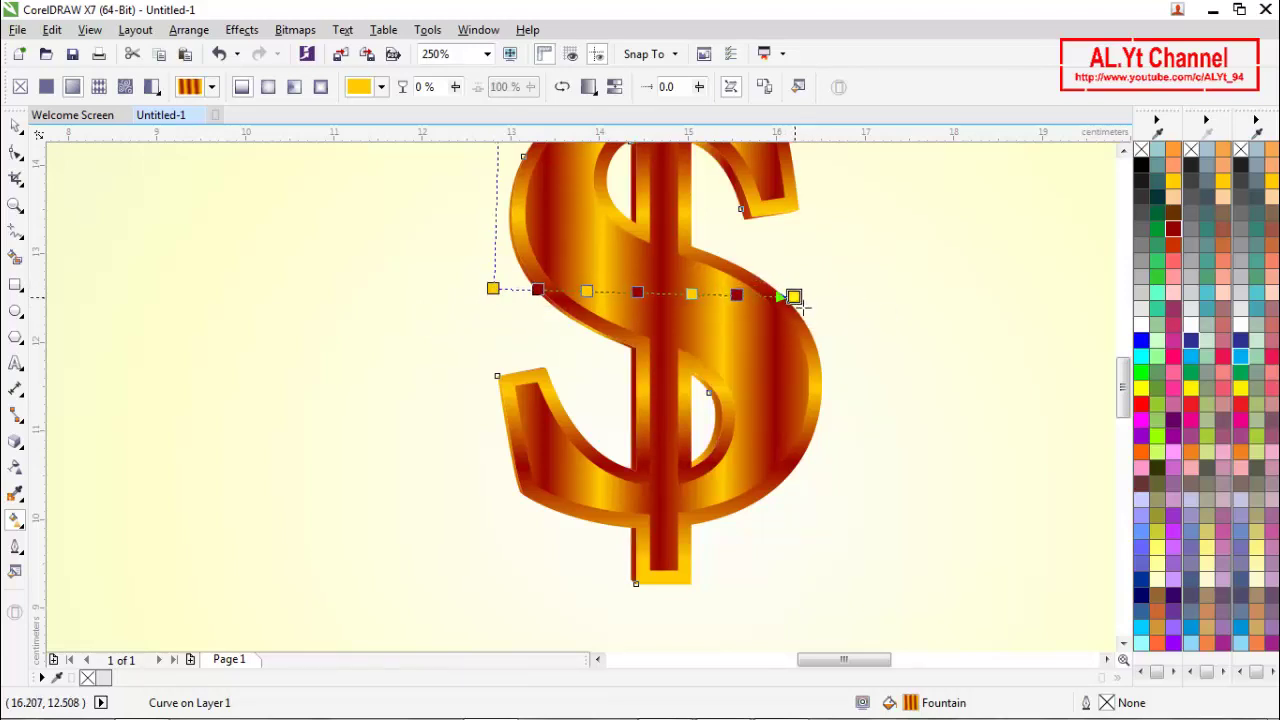
pyautogui.scroll(-2, 730, 286)
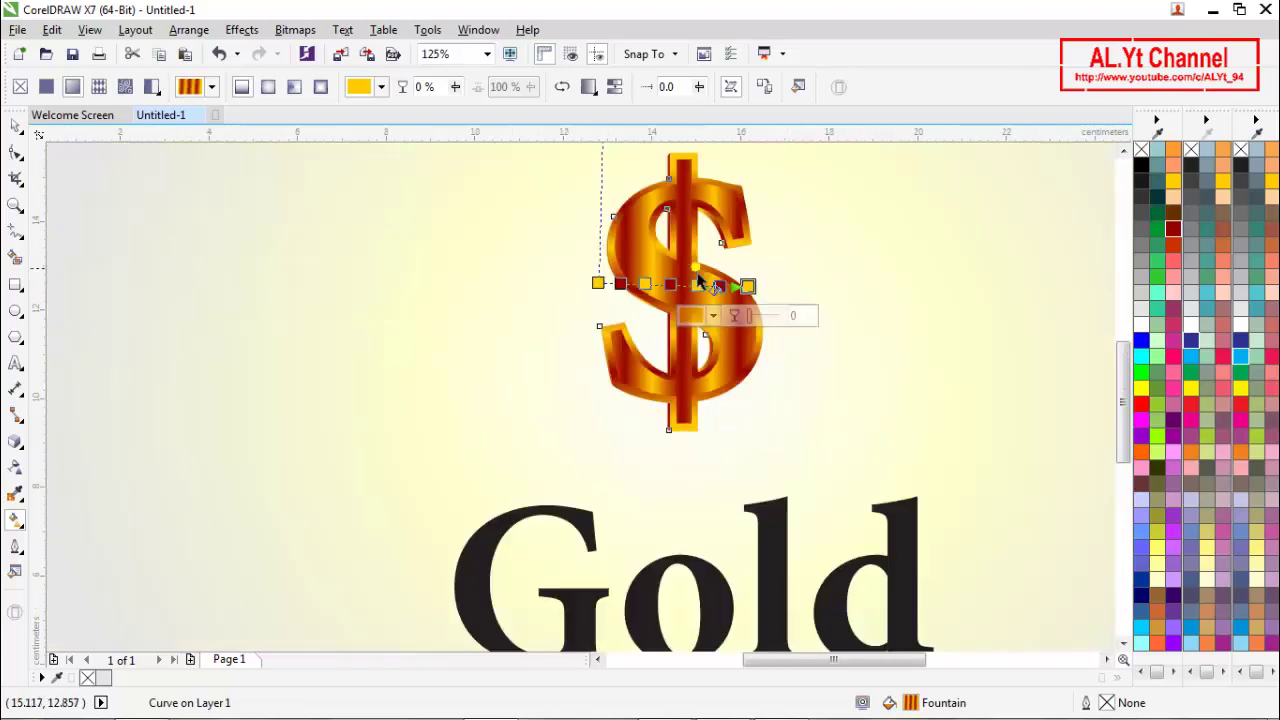
pyautogui.click(14, 125)
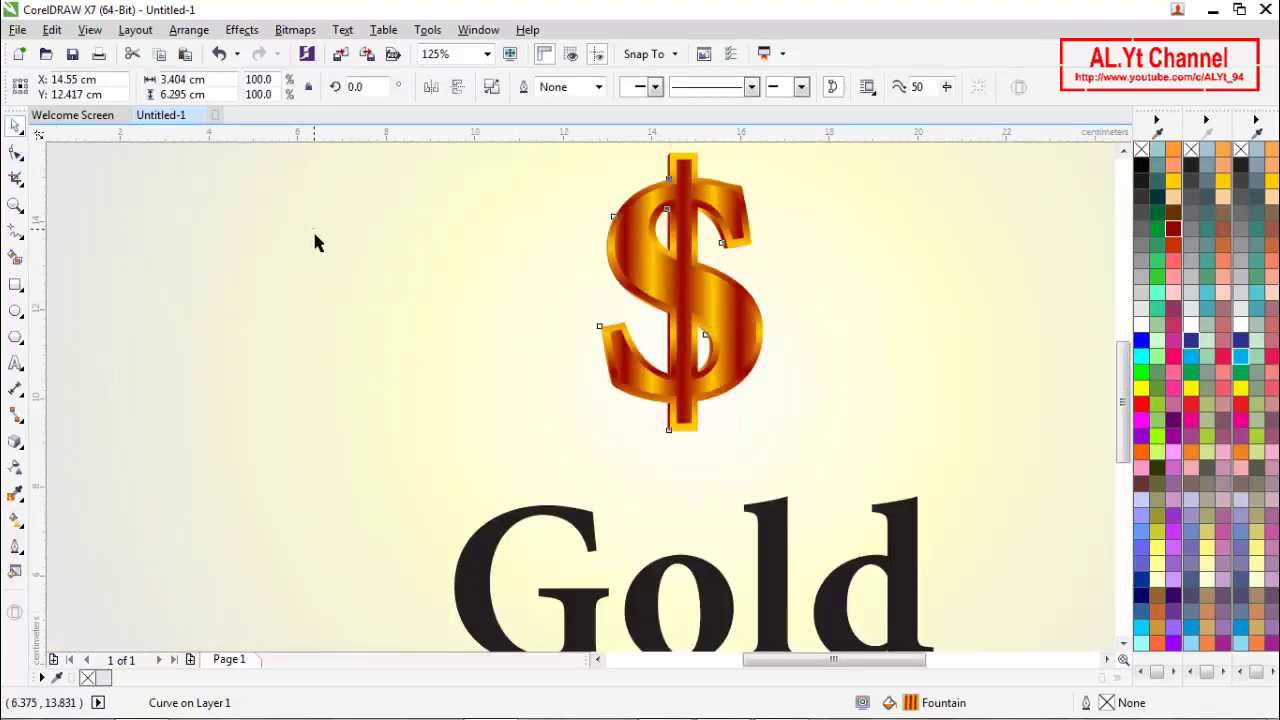
# Step: Try to group the three objects that make up the "$"
pyautogui.click(312, 228)
pyautogui.scroll(-2, 600, 260)
pyautogui.moveTo(562, 180); pyautogui.dragTo(727, 382)
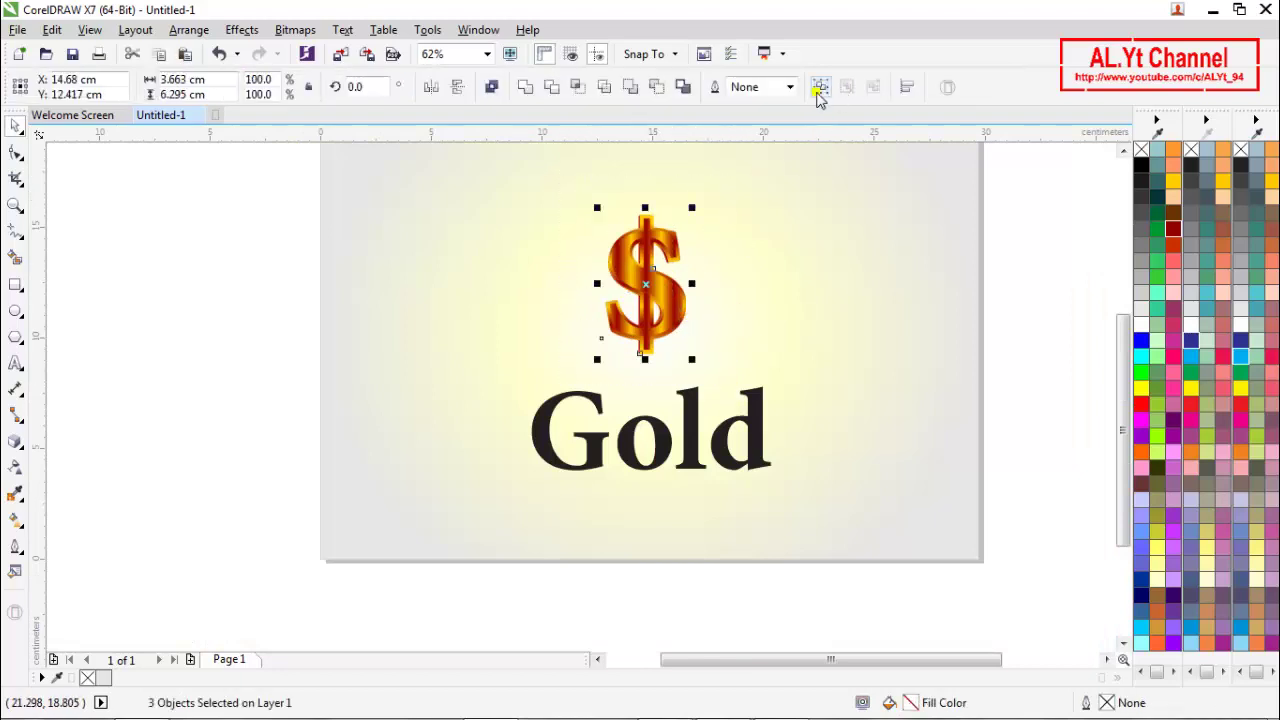
pyautogui.click(819, 88)
pyautogui.click(694, 352)
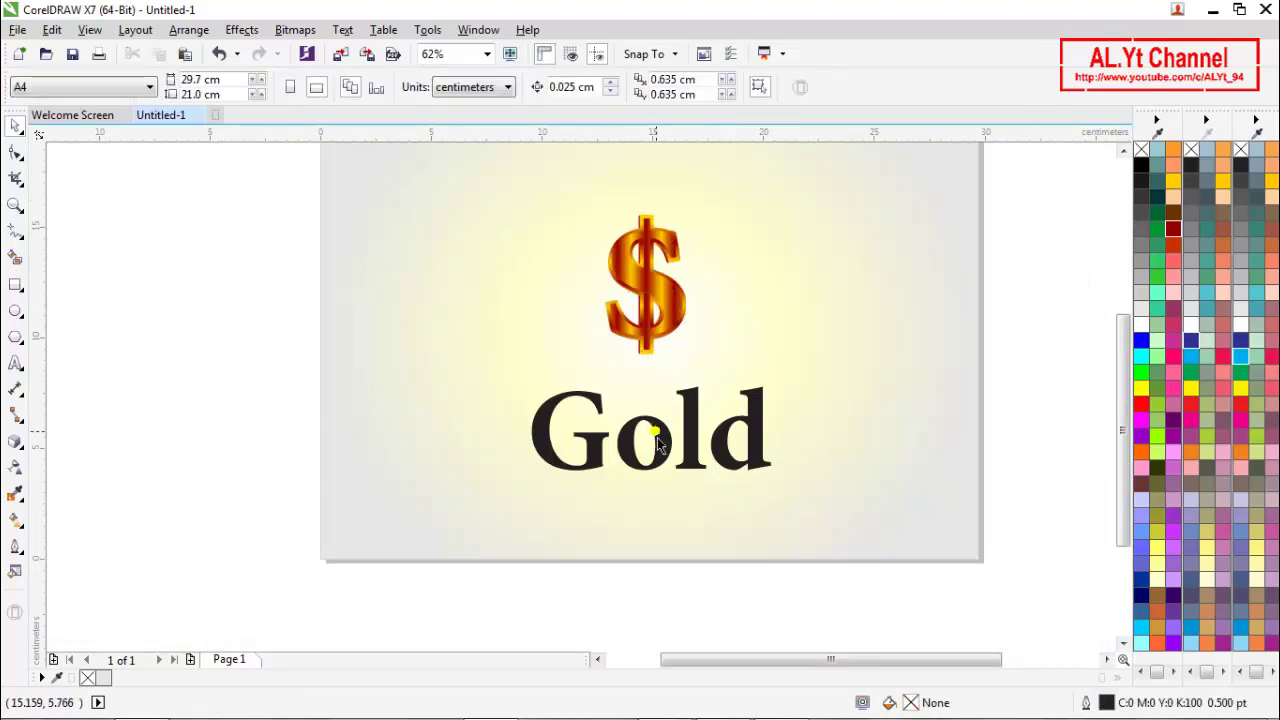
pyautogui.hotkey('ctrl', 'z')
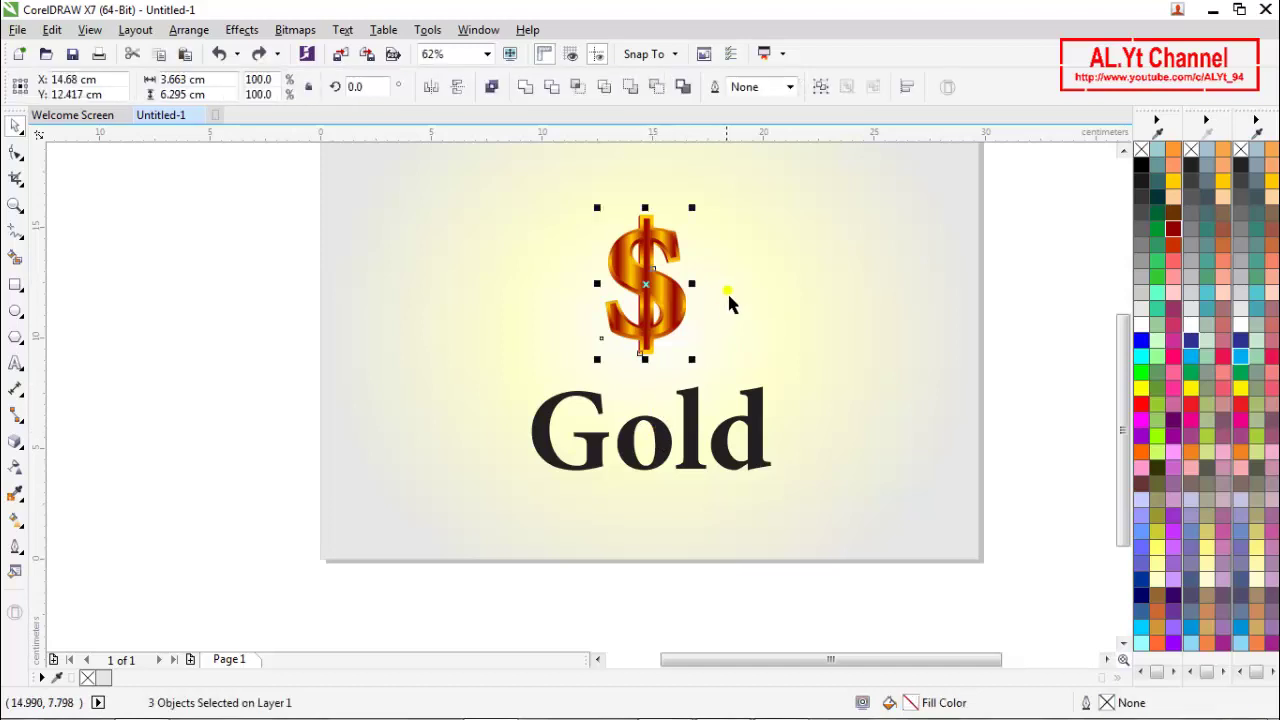
pyautogui.press('Escape')
# Step: Set the "Gold" text to 100 pt and move it up directly beneath the "$", centred at about 14.85, 7.968 cm
pyautogui.click(673, 449)
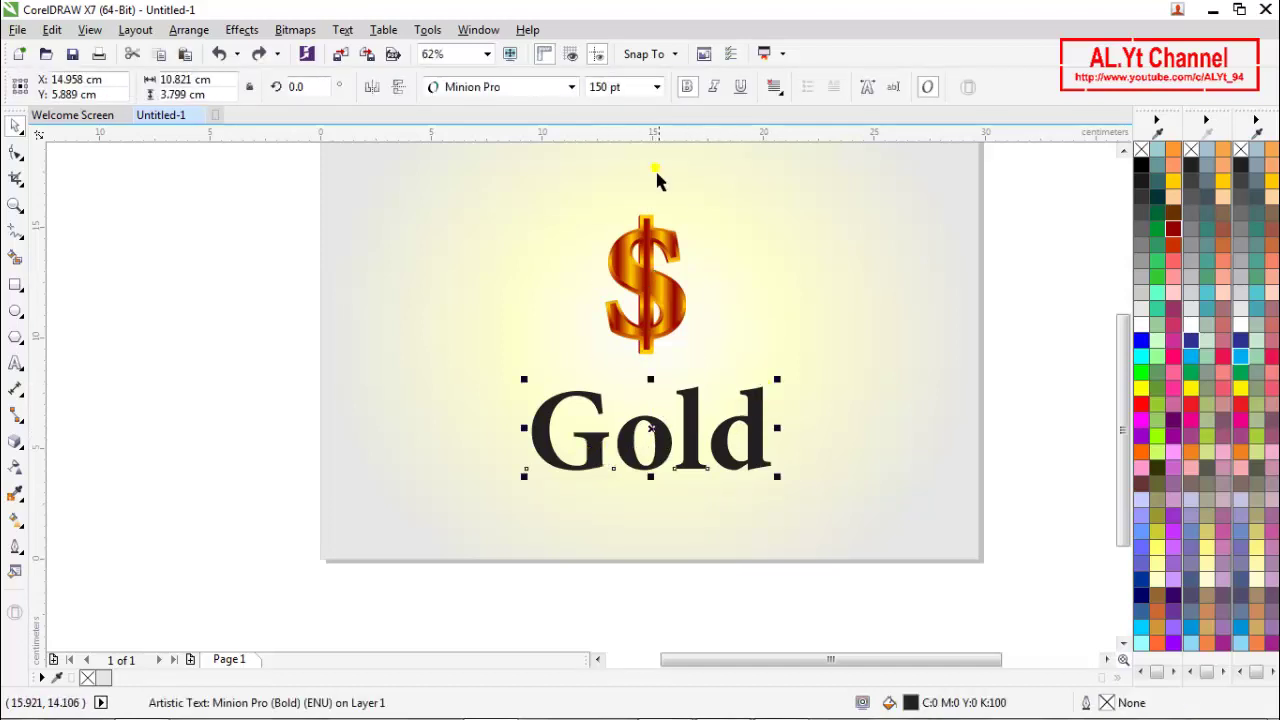
pyautogui.click(657, 87)
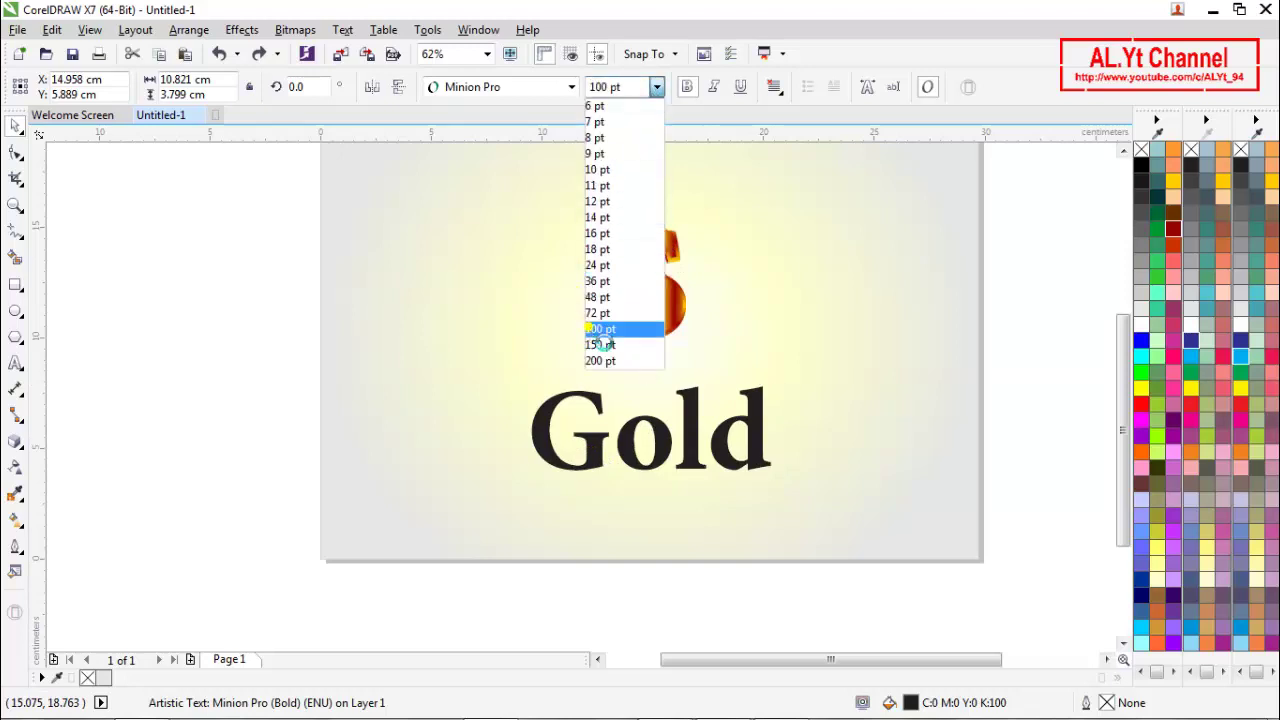
pyautogui.click(630, 329)
pyautogui.moveTo(634, 428); pyautogui.dragTo(658, 395)
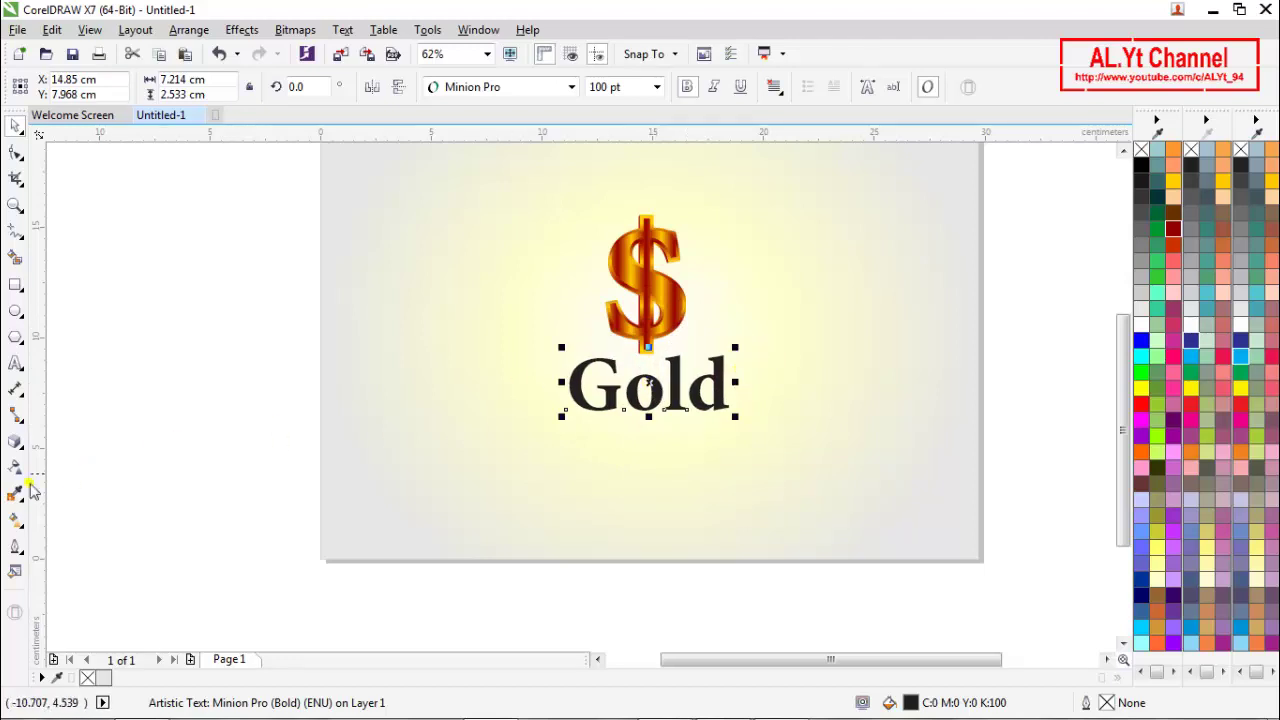
# Step: Add a one-step outside contour to the "Gold" text with an offset of about 0.108 cm
pyautogui.click(20, 449)
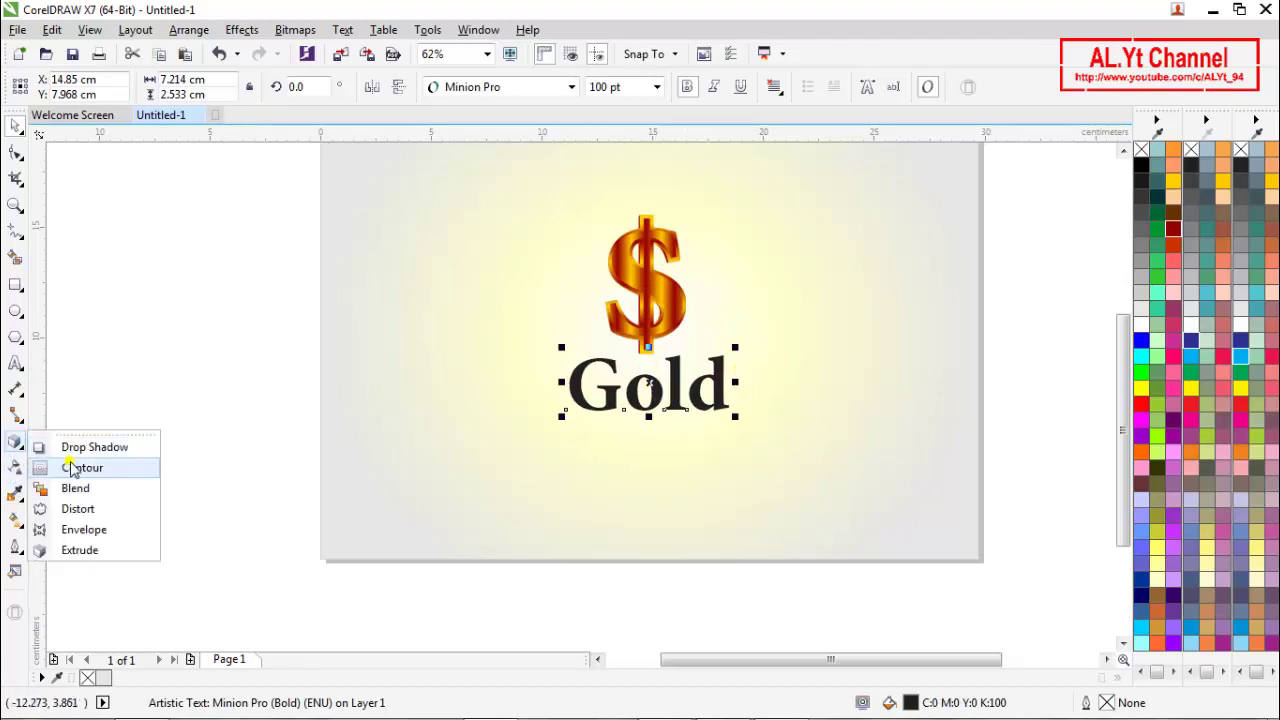
pyautogui.click(62, 464)
pyautogui.scroll(1, 551, 414)
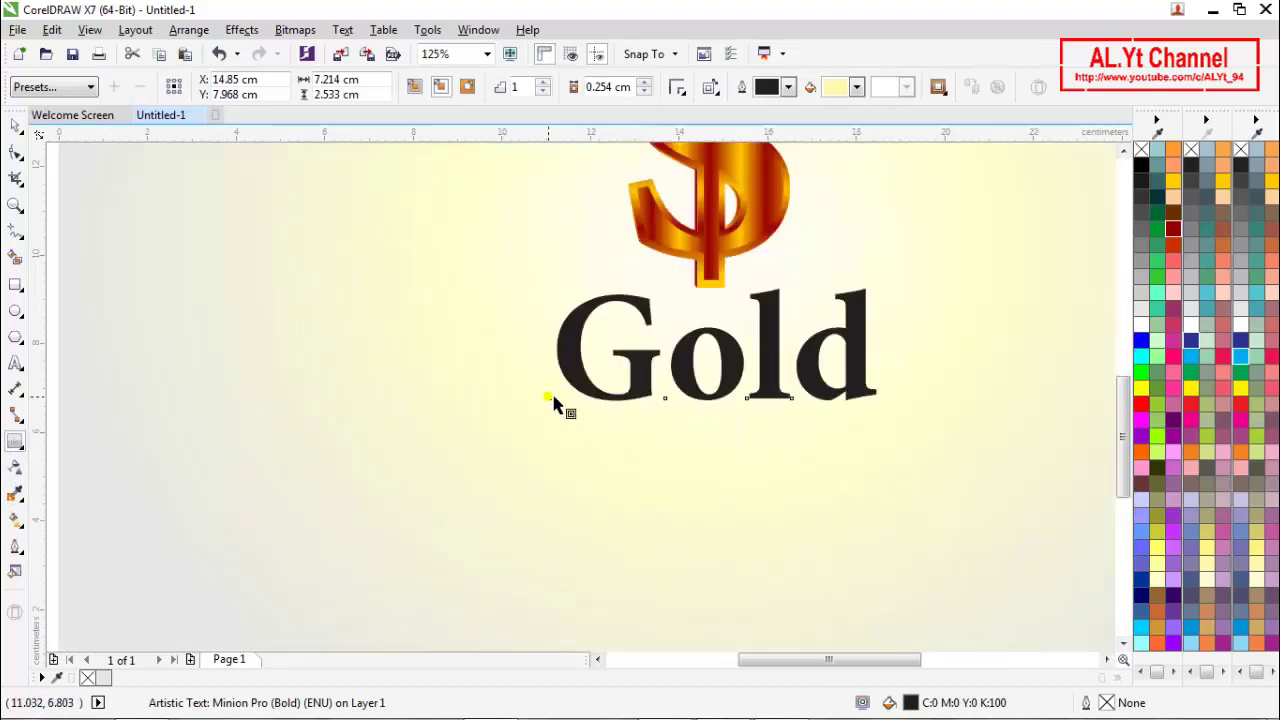
pyautogui.scroll(1, 551, 407)
pyautogui.moveTo(543, 410); pyautogui.dragTo(552, 411)
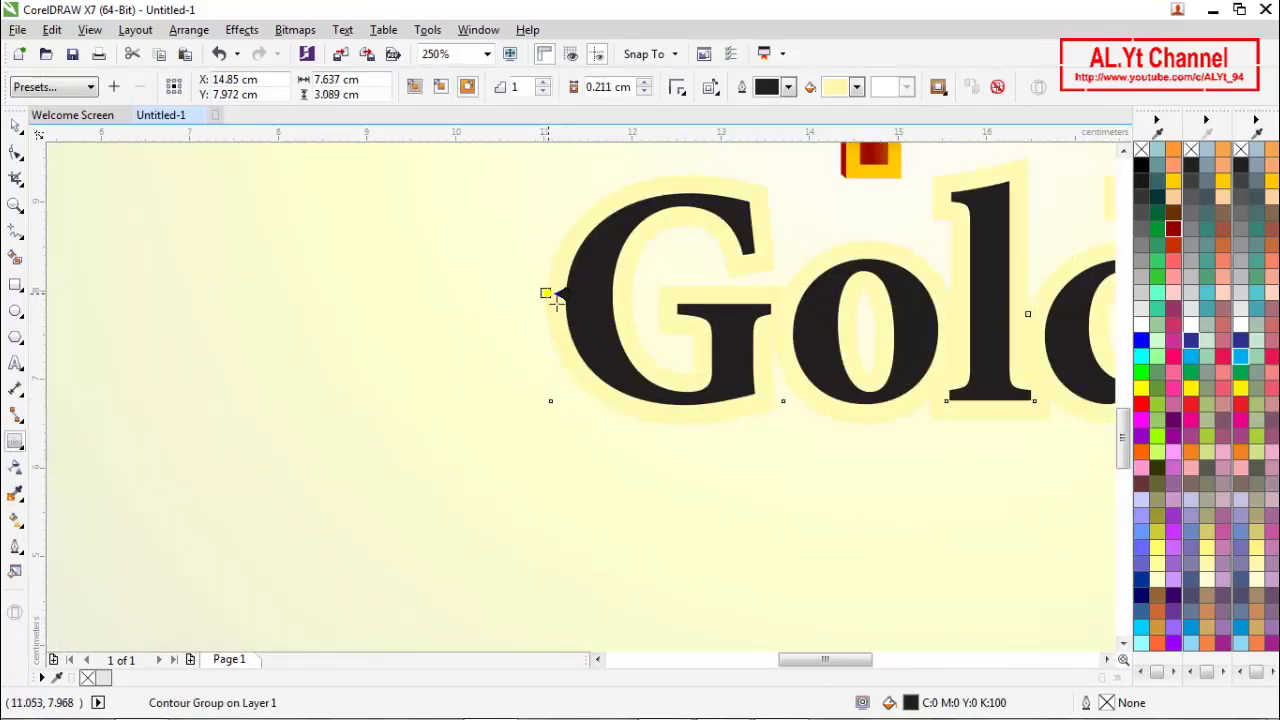
pyautogui.moveTo(558, 301); pyautogui.dragTo(572, 337)
pyautogui.scroll(2, 556, 294)
pyautogui.scroll(-2, 393, 330)
pyautogui.scroll(-2, 393, 330)
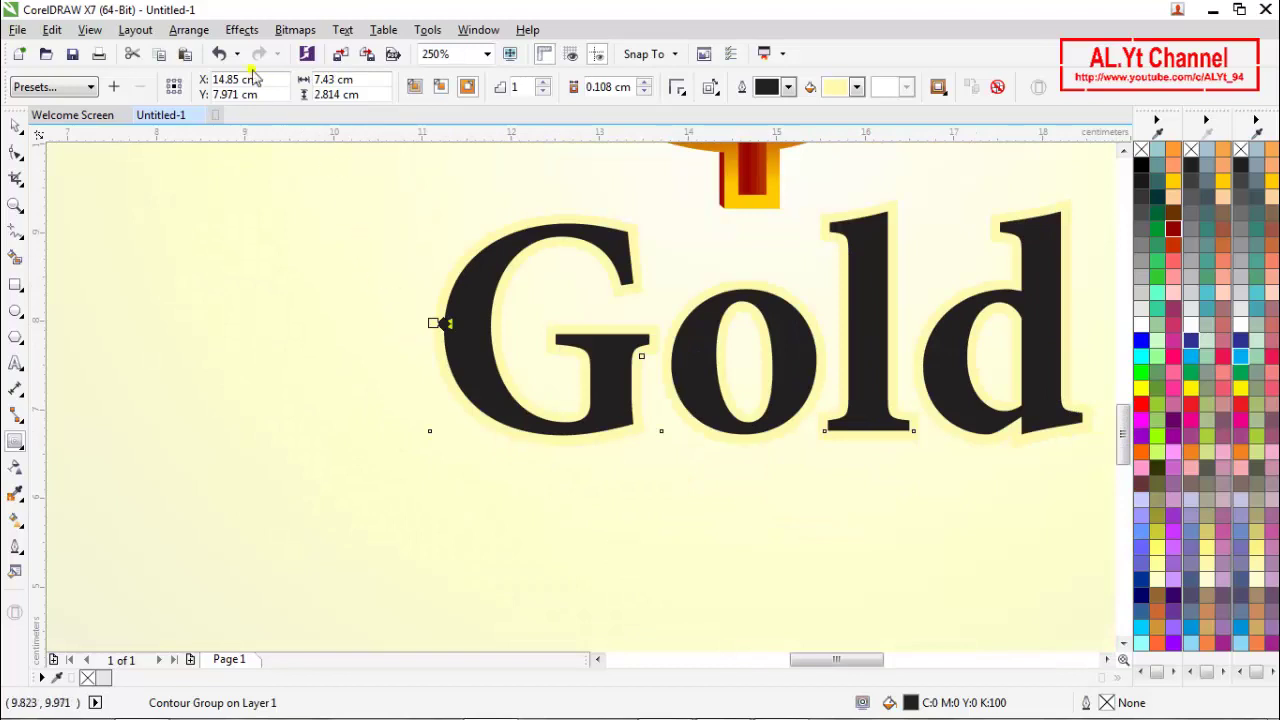
# Step: Break the "Gold" contour group apart and deselect the separated objects
pyautogui.click(188, 30)
pyautogui.click(262, 140)
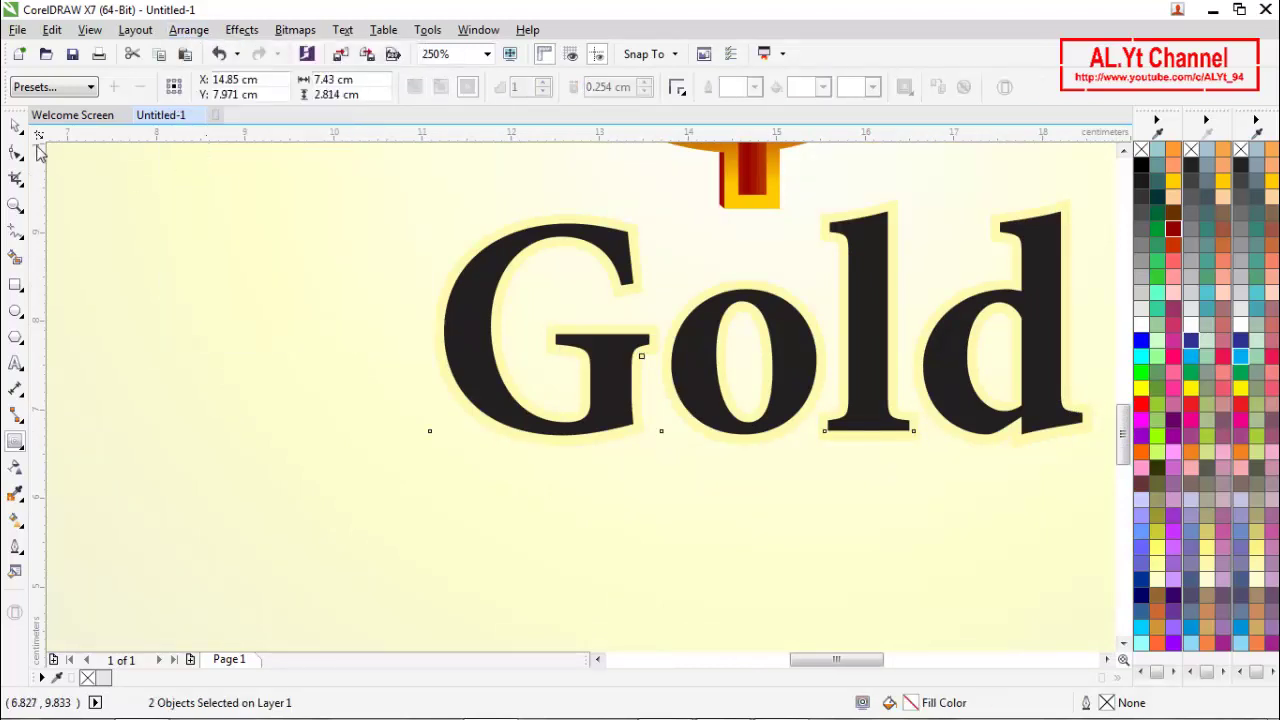
pyautogui.click(416, 272)
pyautogui.scroll(-1, 416, 272)
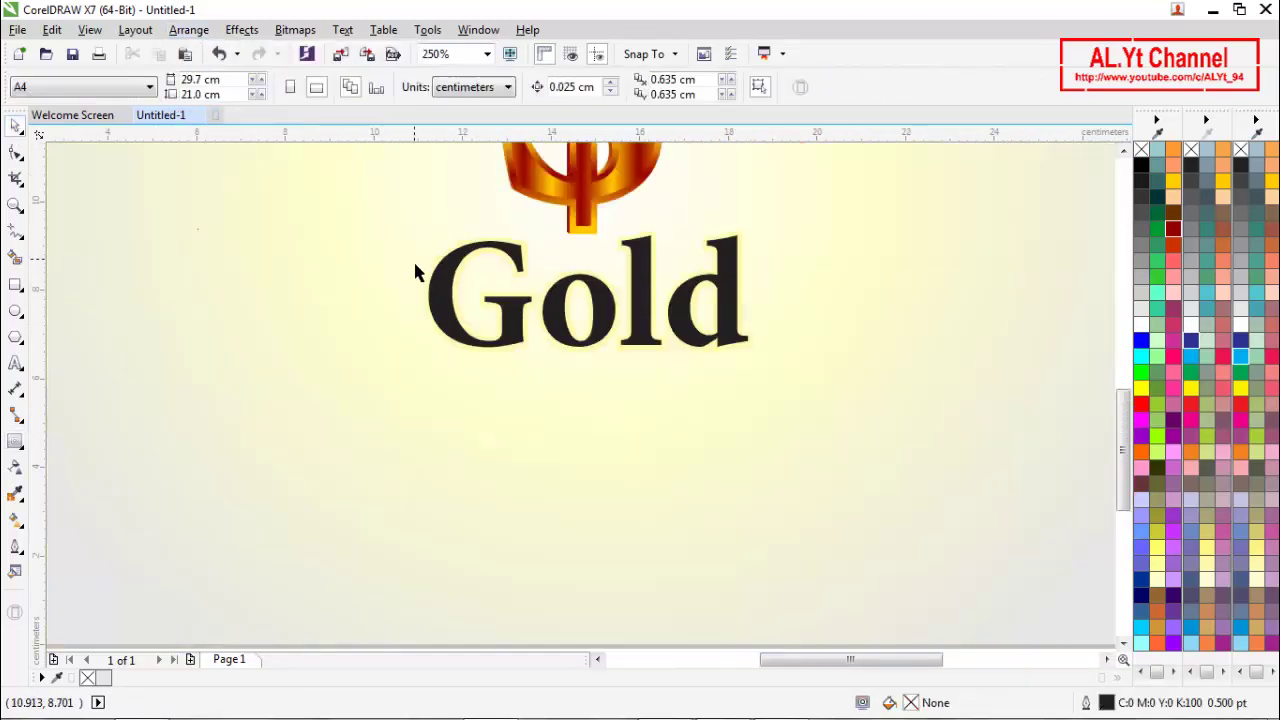
# Step: Copy the horizontal red-and-gold gradient from the "$" face onto the "Gold" text
pyautogui.click(449, 313)
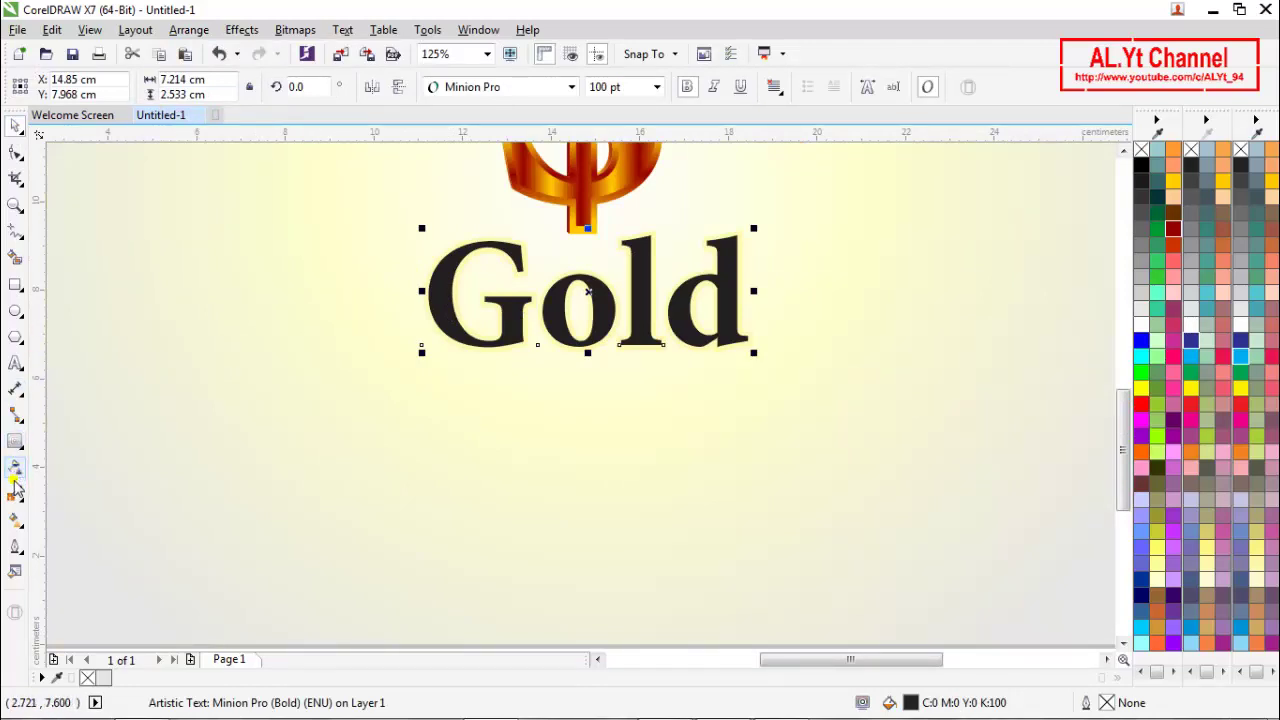
pyautogui.click(15, 520)
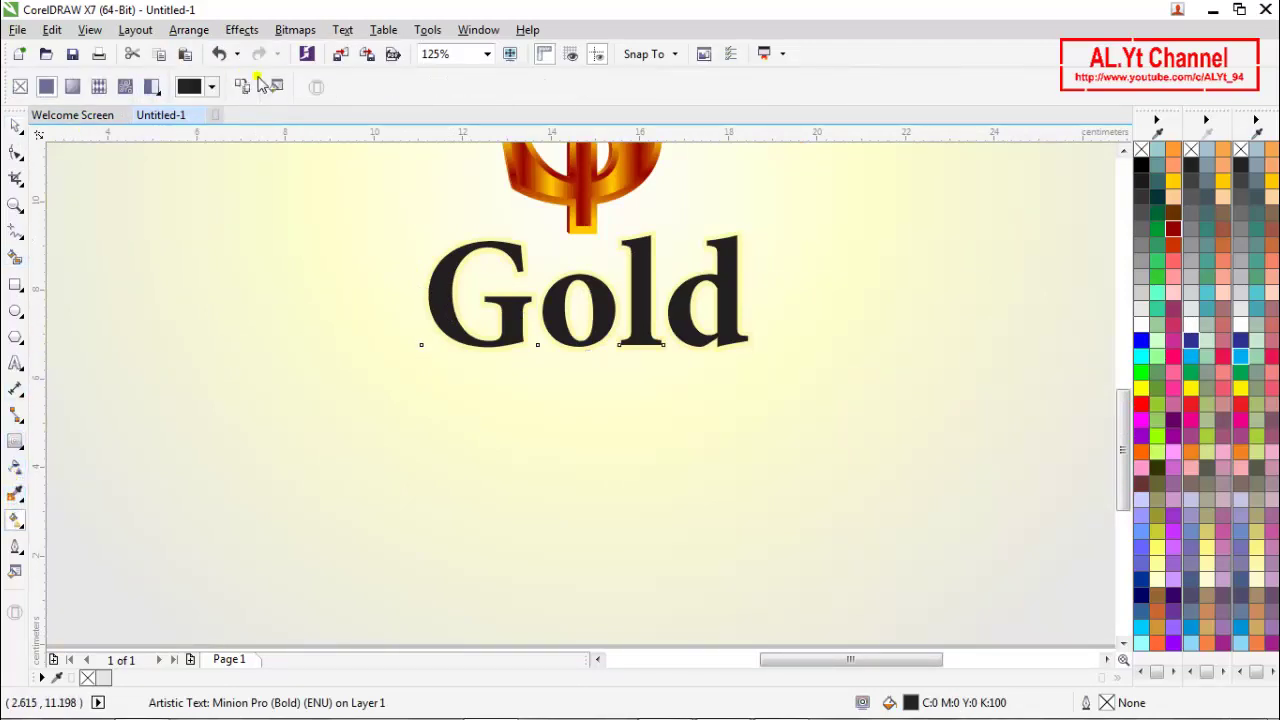
pyautogui.click(604, 210)
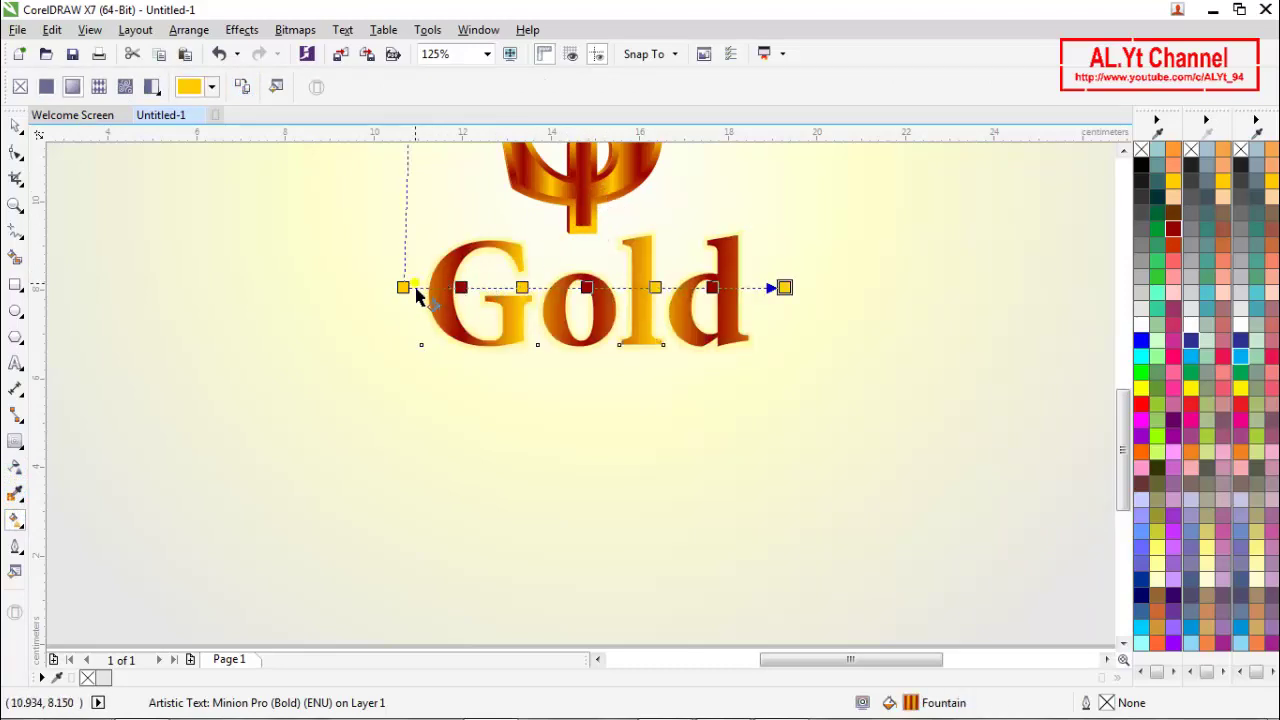
# Step: Shorten the "Gold" text's gradient to run from the outer edge of the "G" to the stem of the "d"
pyautogui.scroll(2, 405, 291)
pyautogui.moveTo(422, 302); pyautogui.dragTo(440, 303)
pyautogui.scroll(-2, 280, 275)
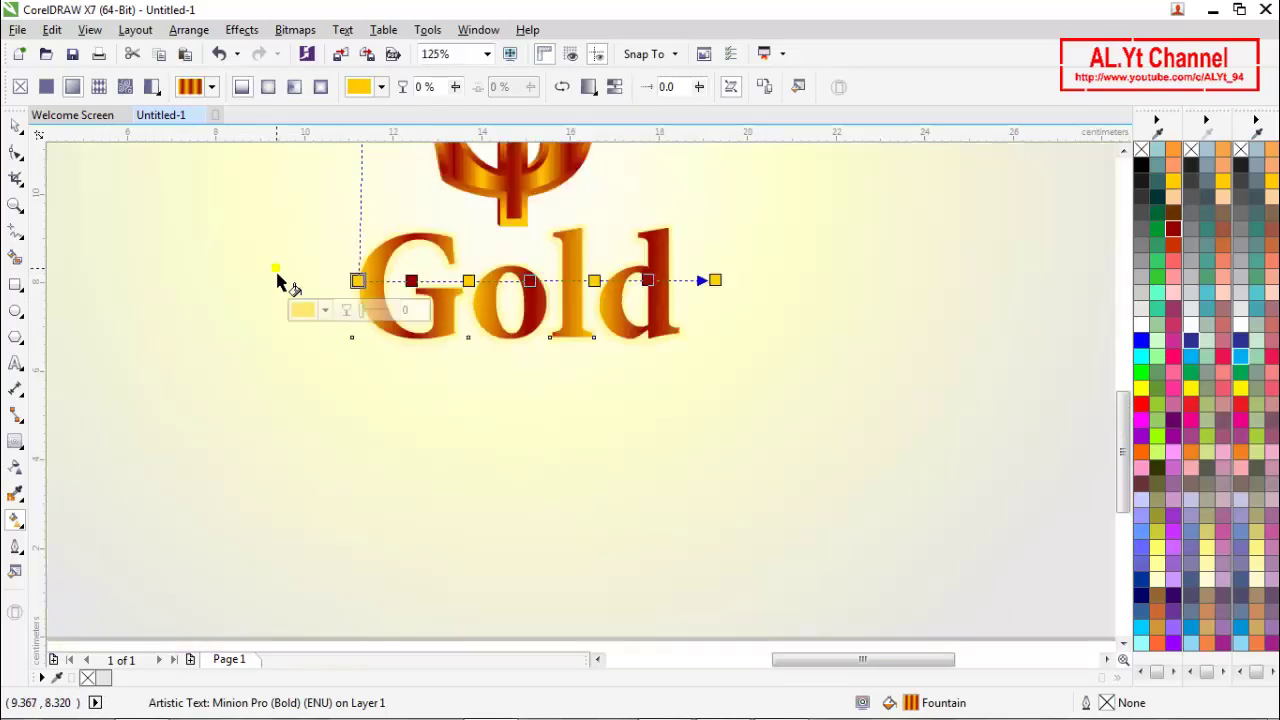
pyautogui.scroll(2, 717, 297)
pyautogui.moveTo(731, 283); pyautogui.dragTo(632, 287)
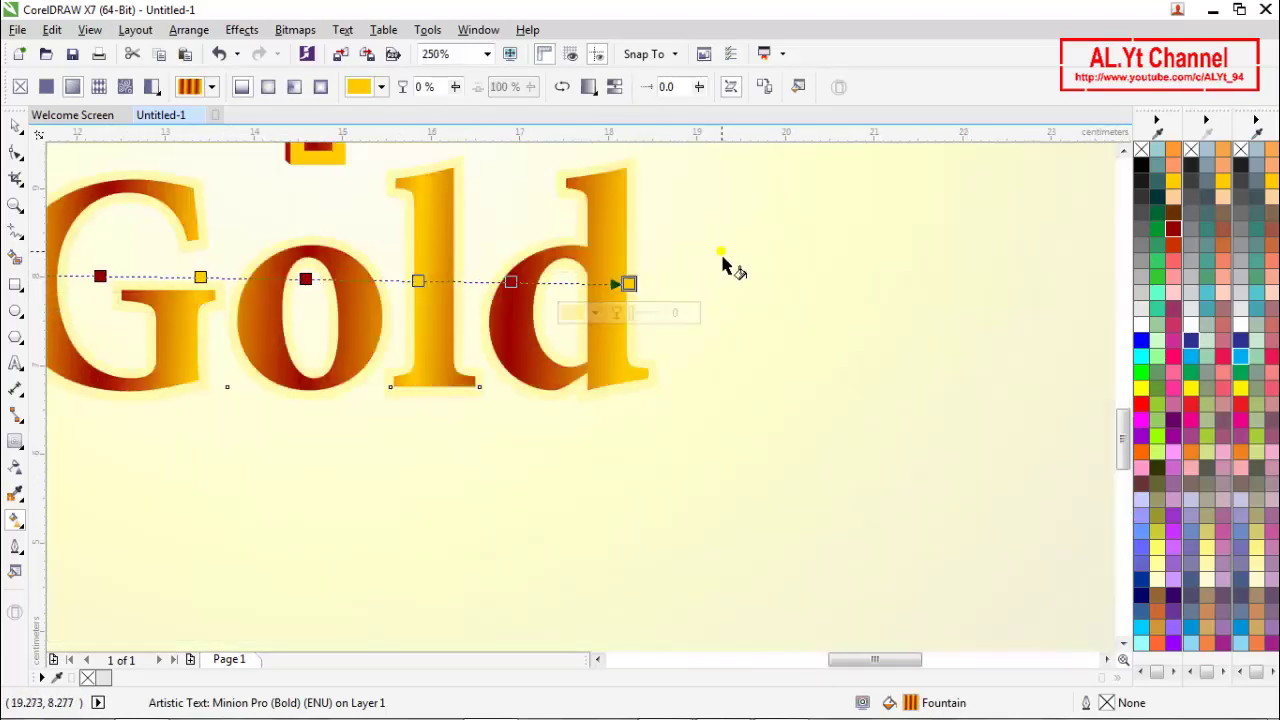
# Step: Copy the red-and-gold gradient from the "Gold" text face onto its surrounding contour shape
pyautogui.scroll(-2, 723, 266)
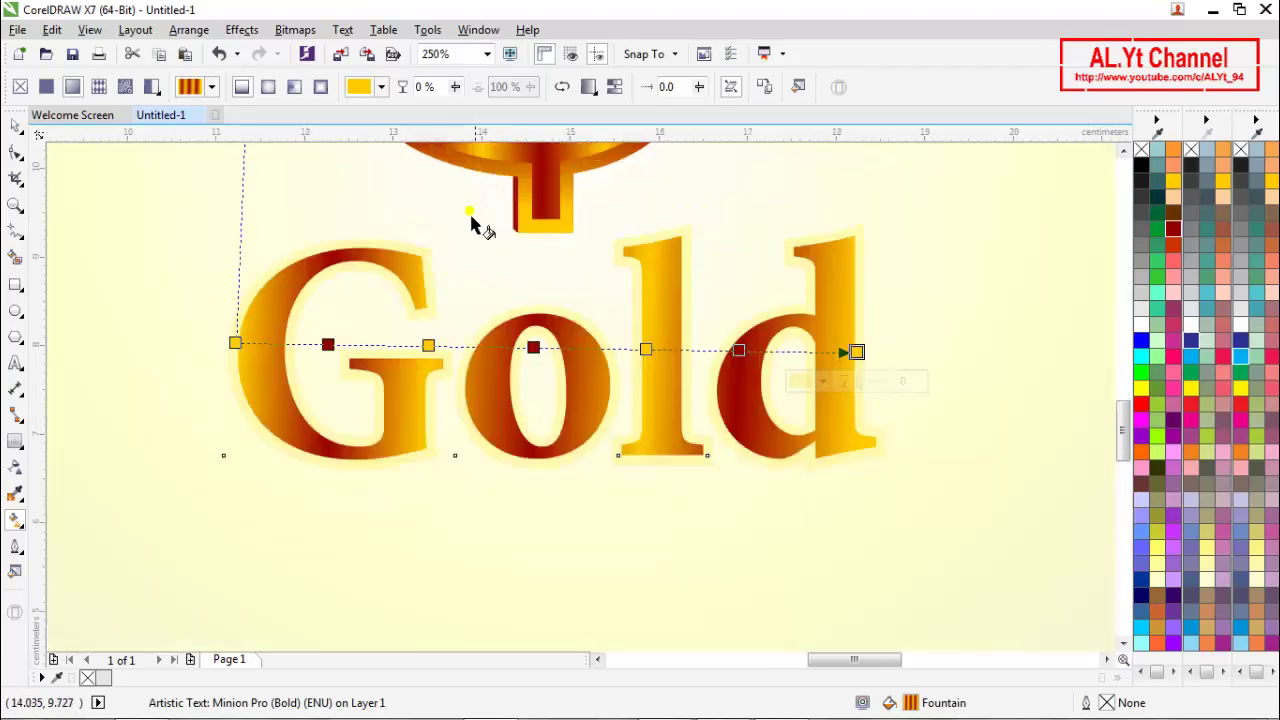
pyautogui.scroll(2, 495, 200)
pyautogui.click(412, 258)
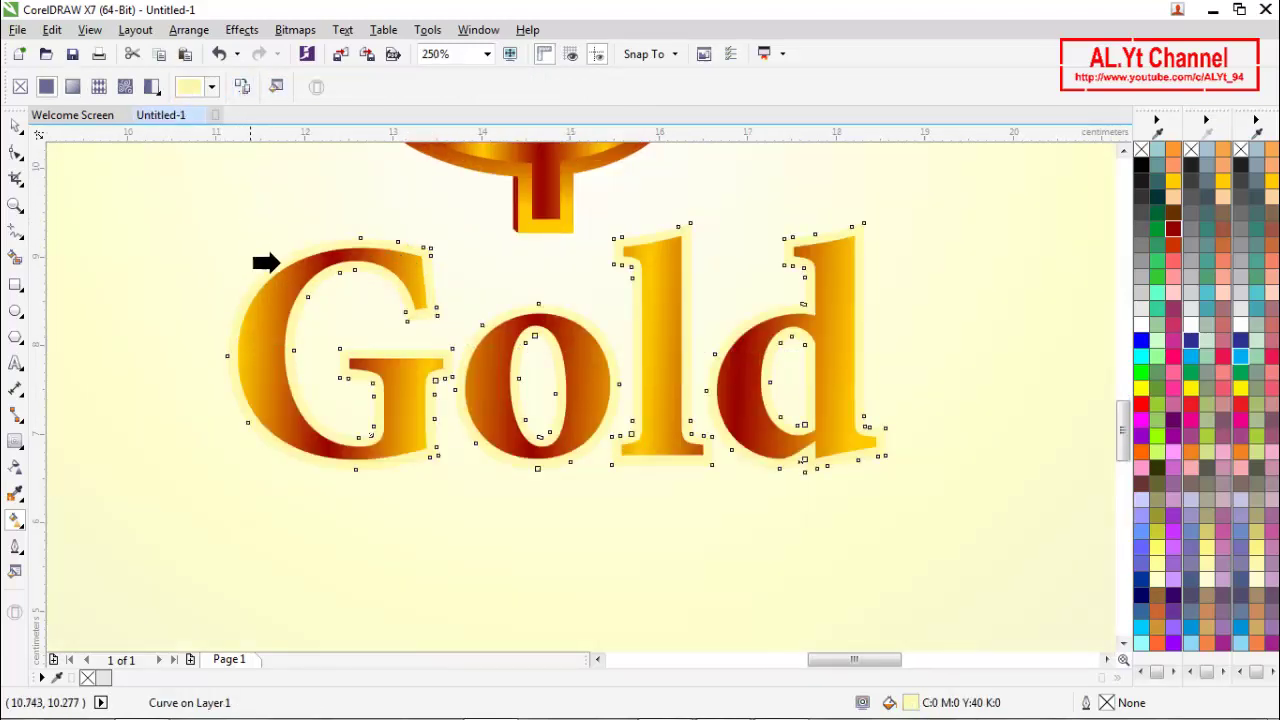
pyautogui.click(285, 328)
# Step: Reorient the contour's gradient to run vertically through the "o", from just below the "$" to the lettering's lower edge, and deselect it
pyautogui.moveTo(227, 343); pyautogui.dragTo(534, 241)
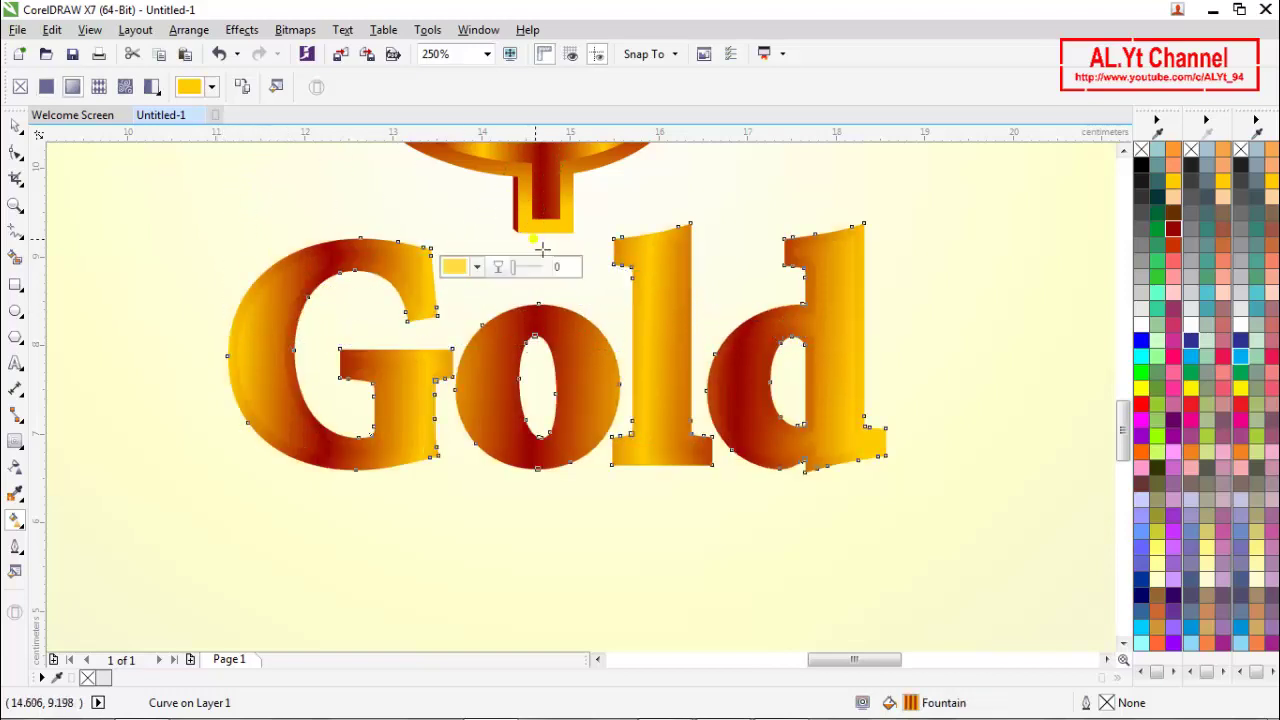
pyautogui.moveTo(872, 360); pyautogui.dragTo(811, 458)
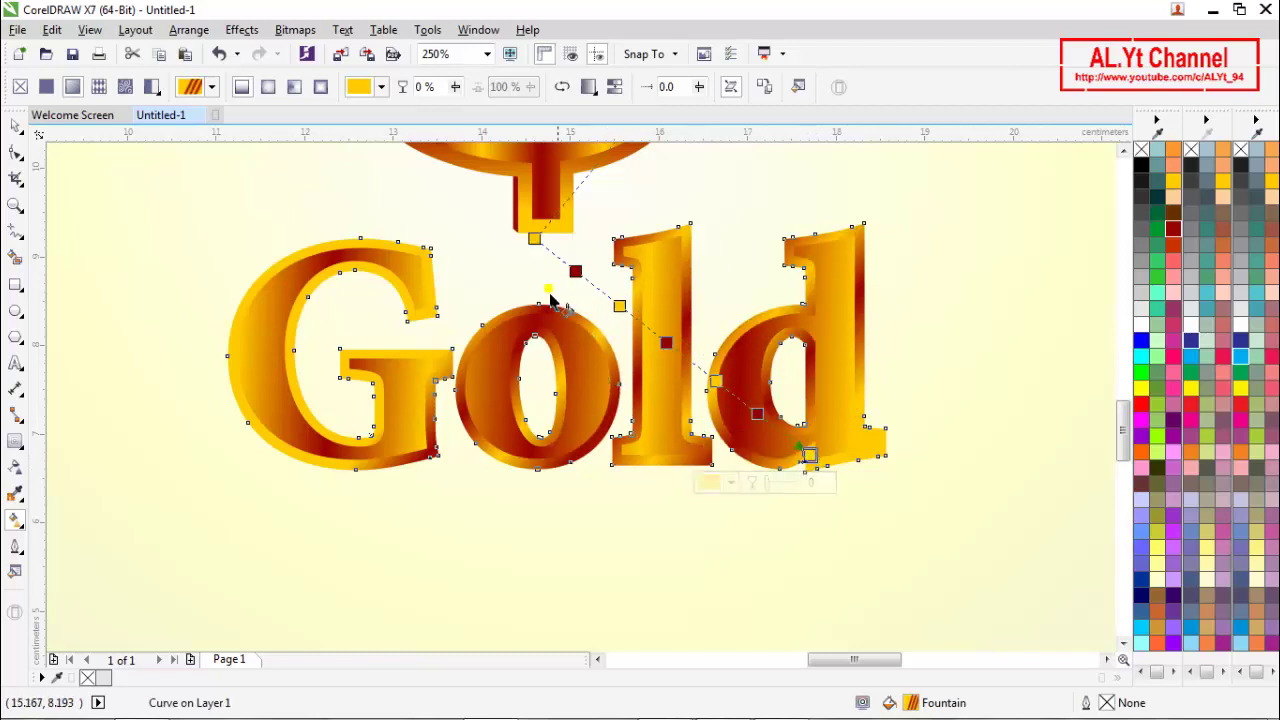
pyautogui.moveTo(535, 238); pyautogui.dragTo(398, 243)
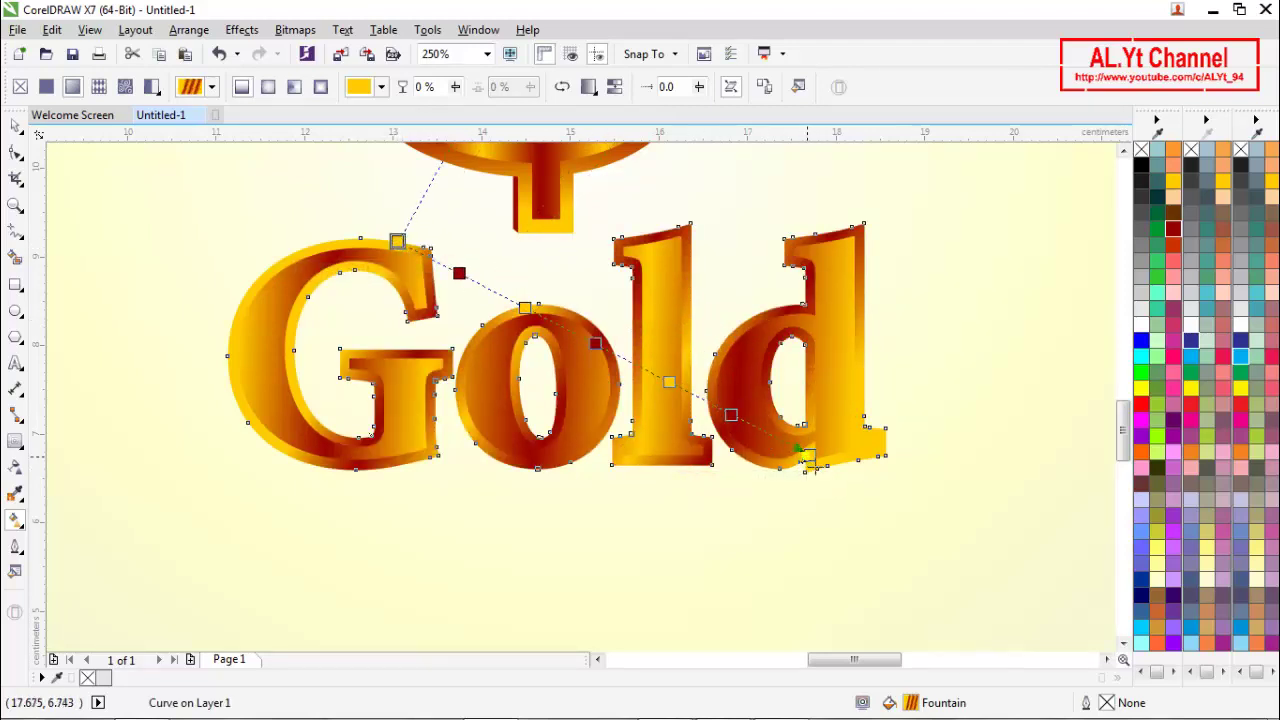
pyautogui.moveTo(814, 468); pyautogui.dragTo(543, 481)
pyautogui.moveTo(398, 243); pyautogui.dragTo(547, 254)
pyautogui.click(550, 231)
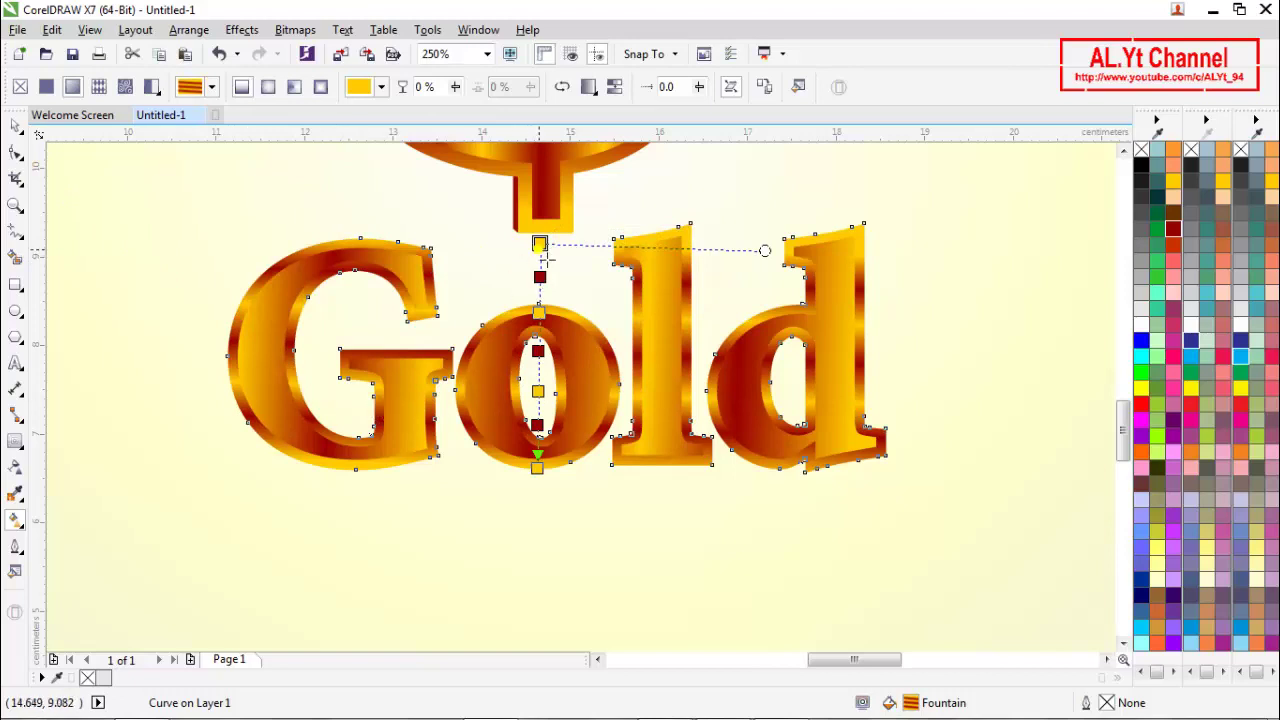
pyautogui.moveTo(545, 258)
pyautogui.mouseDown()
pyautogui.moveTo(551, 248)
pyautogui.moveTo(538, 253)
pyautogui.mouseUp()
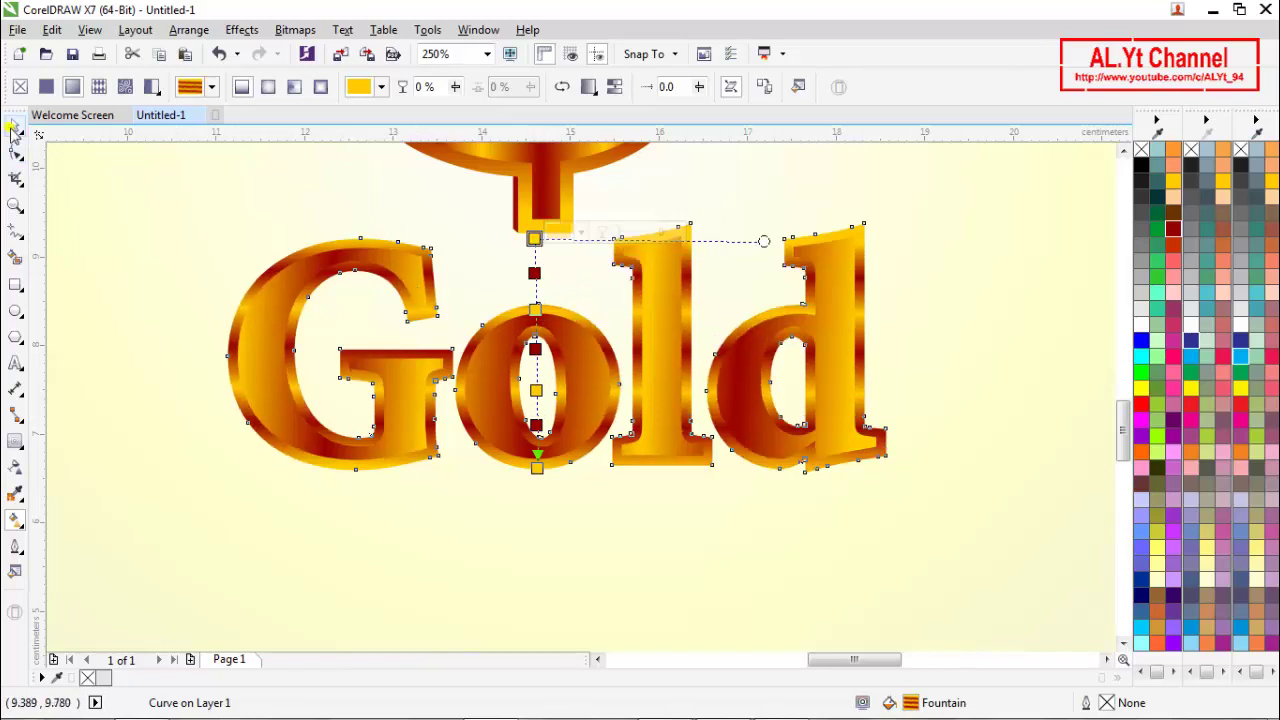
pyautogui.click(13, 128)
pyautogui.scroll(-2, 537, 257)
pyautogui.click(541, 428)
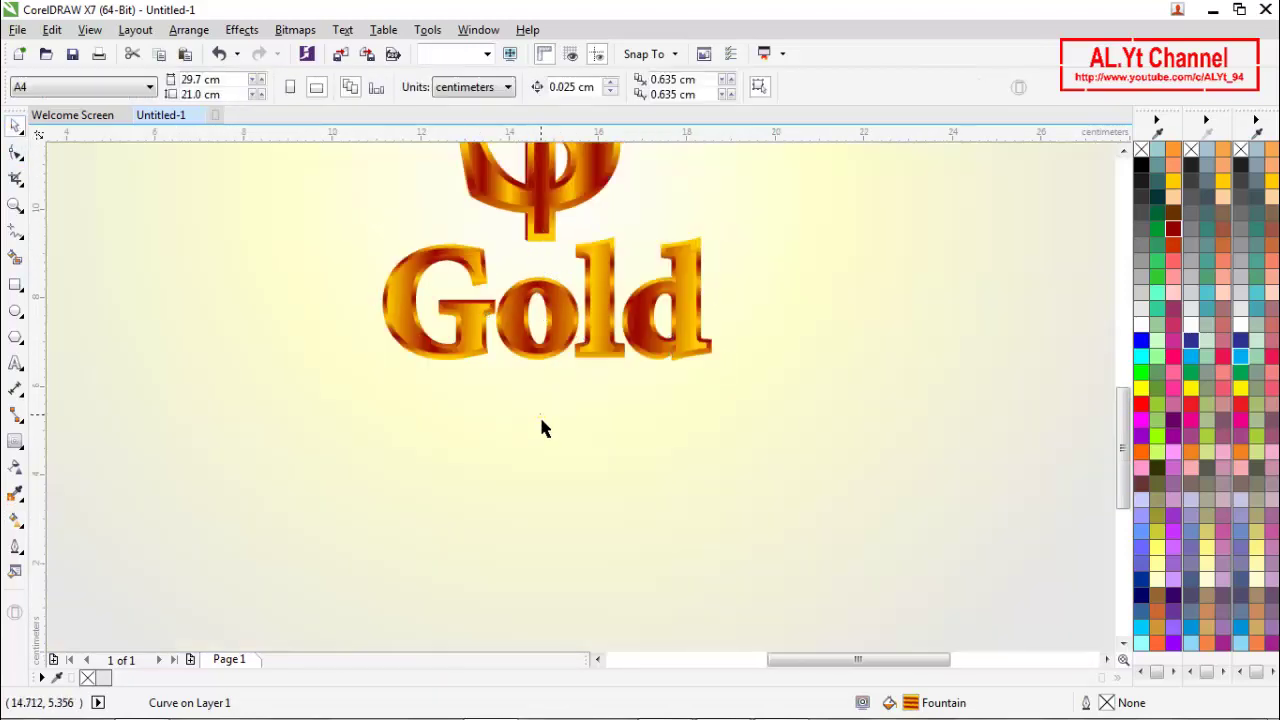
# Step: Draw a five-pointed star about 1.27 × 1.21 cm on the empty background beside the "G"
pyautogui.scroll(-1, 457, 357)
pyautogui.scroll(1, 491, 279)
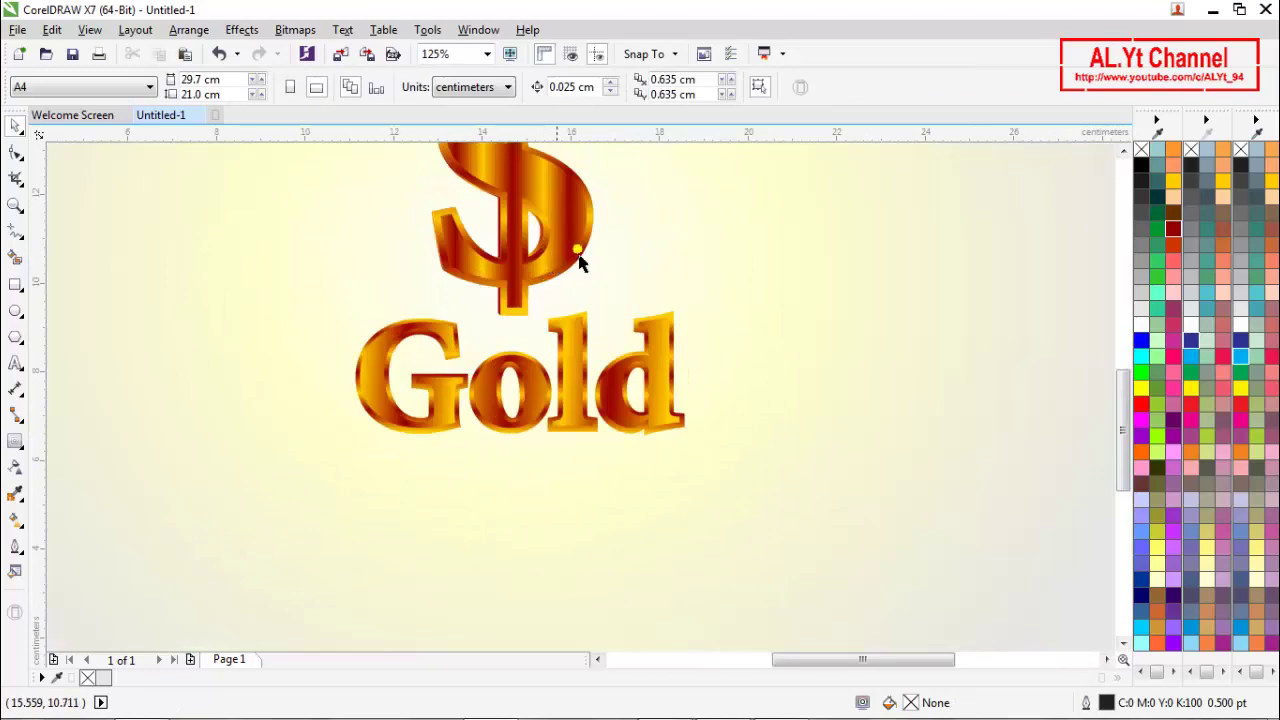
pyautogui.click(22, 343)
pyautogui.click(66, 360)
pyautogui.moveTo(188, 318); pyautogui.dragTo(257, 383)
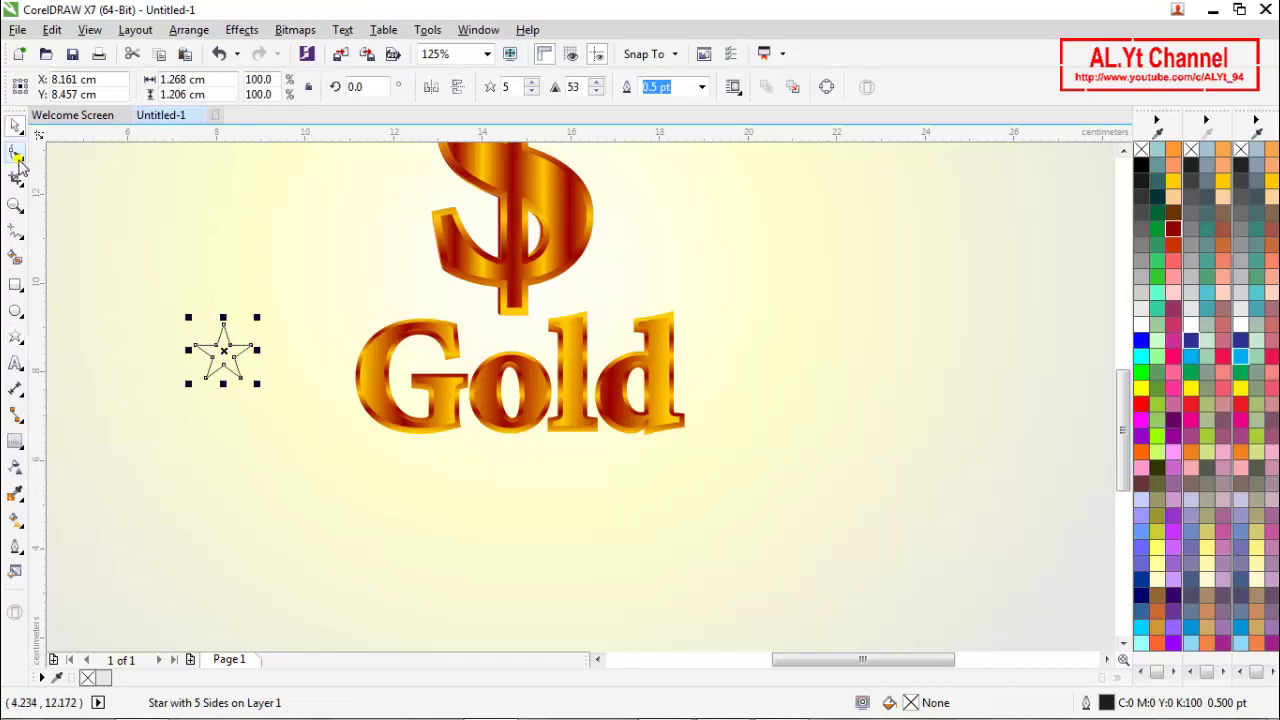
# Step: Sharpen the star's points to a sharpness of 85 and give it a white fill with no outline
pyautogui.click(16, 155)
pyautogui.scroll(2, 214, 366)
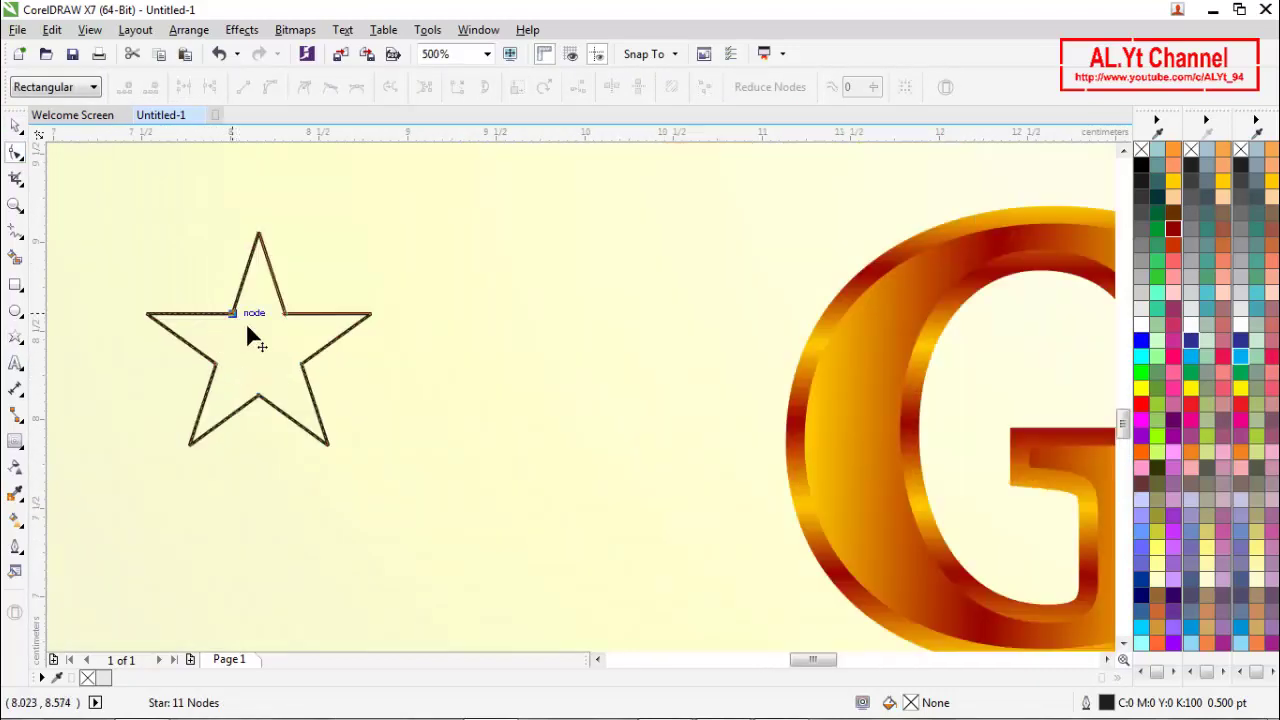
pyautogui.moveTo(248, 328); pyautogui.dragTo(256, 337)
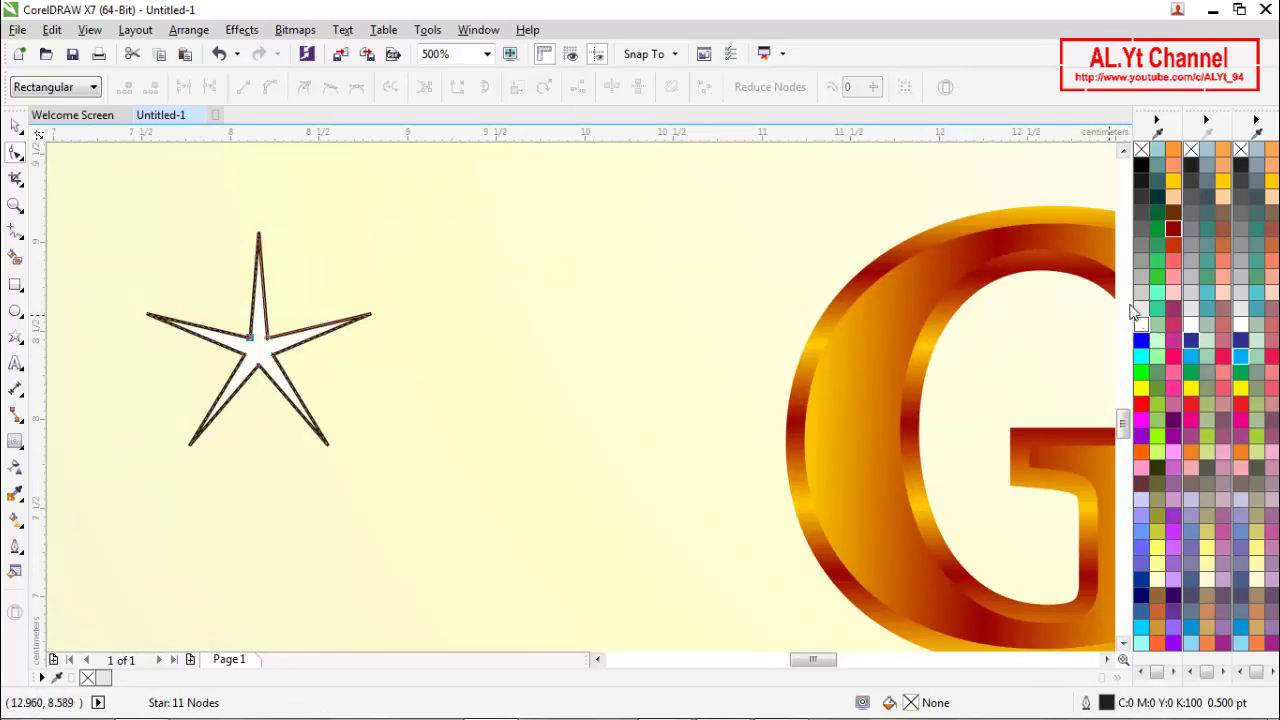
pyautogui.rightClick(1141, 149)
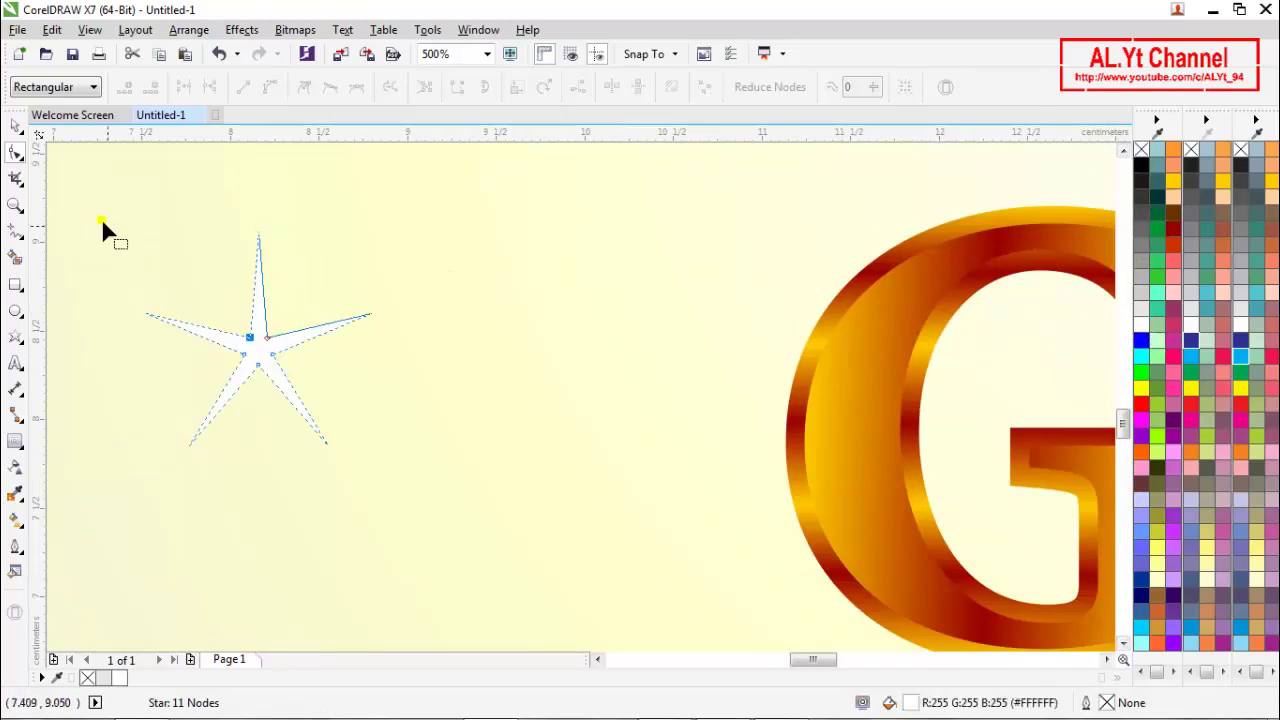
# Step: Move the star onto the upper tip of the "G" and shrink it to about 0.55 × 0.52 cm
pyautogui.click(16, 126)
pyautogui.scroll(-2, 150, 290)
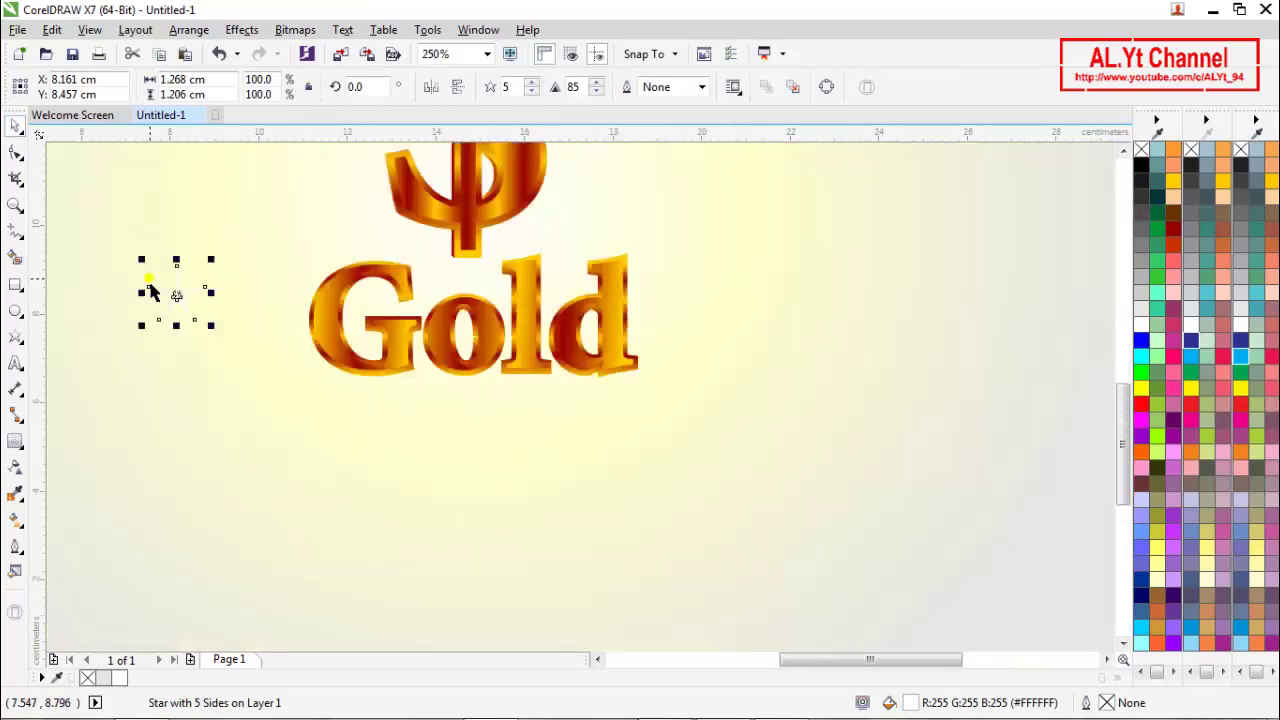
pyautogui.moveTo(197, 319); pyautogui.dragTo(349, 285)
pyautogui.scroll(1, 368, 256)
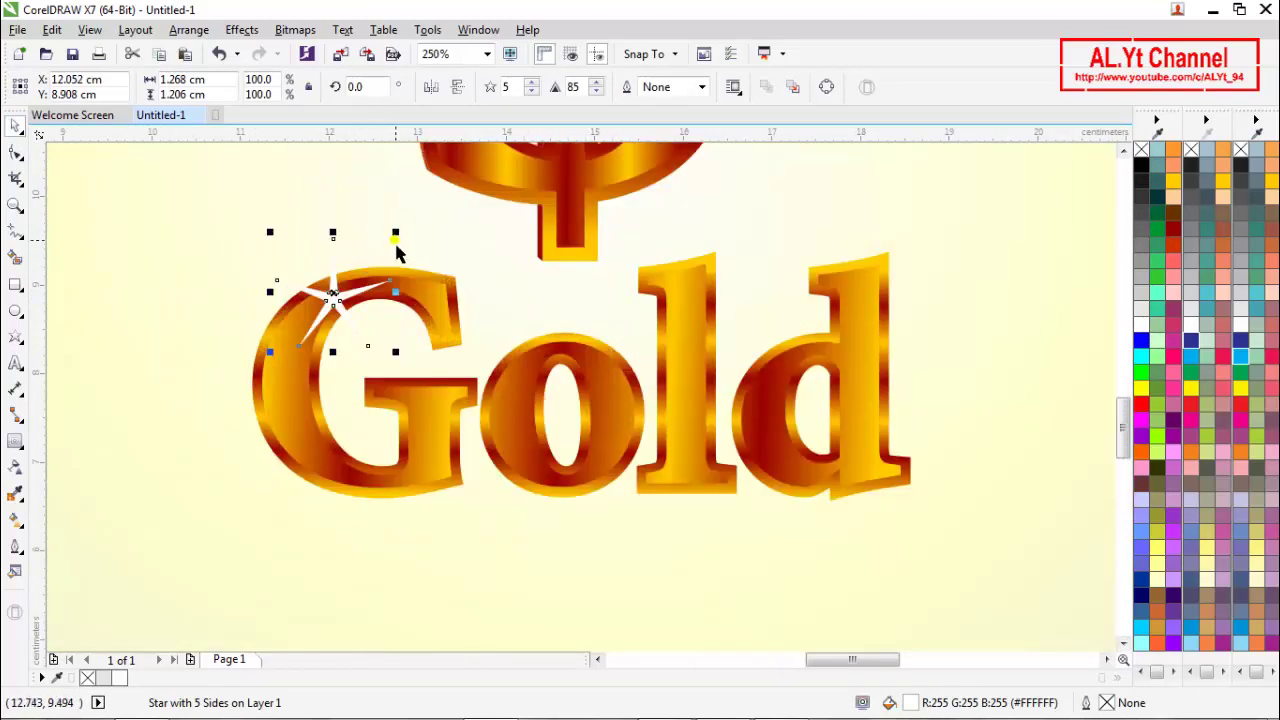
pyautogui.moveTo(408, 251); pyautogui.dragTo(375, 256)
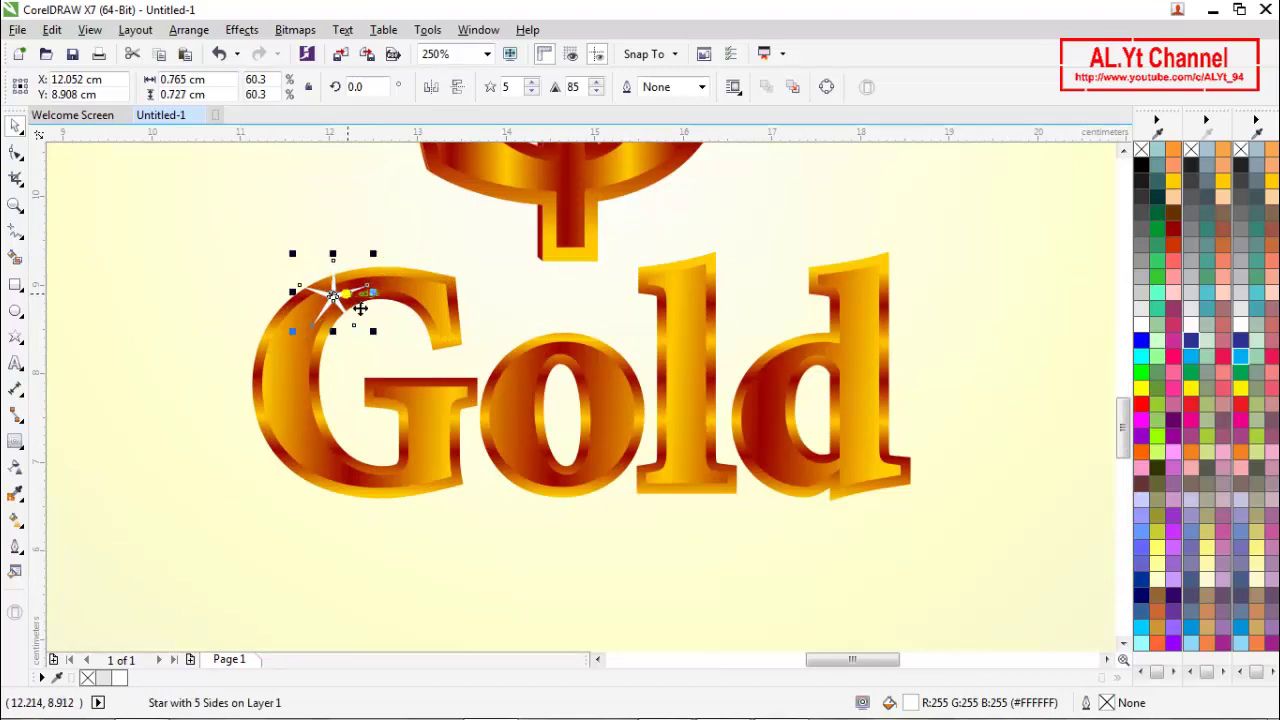
pyautogui.moveTo(349, 311); pyautogui.dragTo(460, 285)
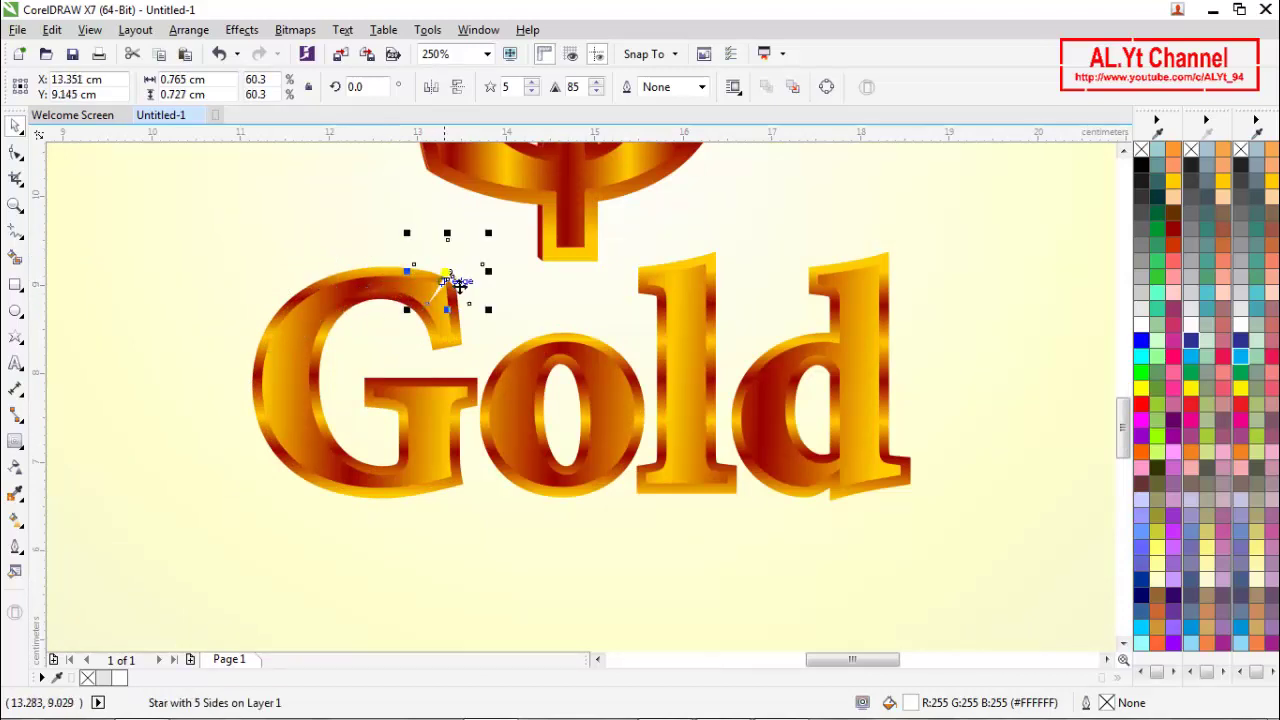
pyautogui.scroll(1, 455, 273)
pyautogui.moveTo(534, 230); pyautogui.dragTo(514, 248)
pyautogui.moveTo(463, 296); pyautogui.dragTo(449, 330)
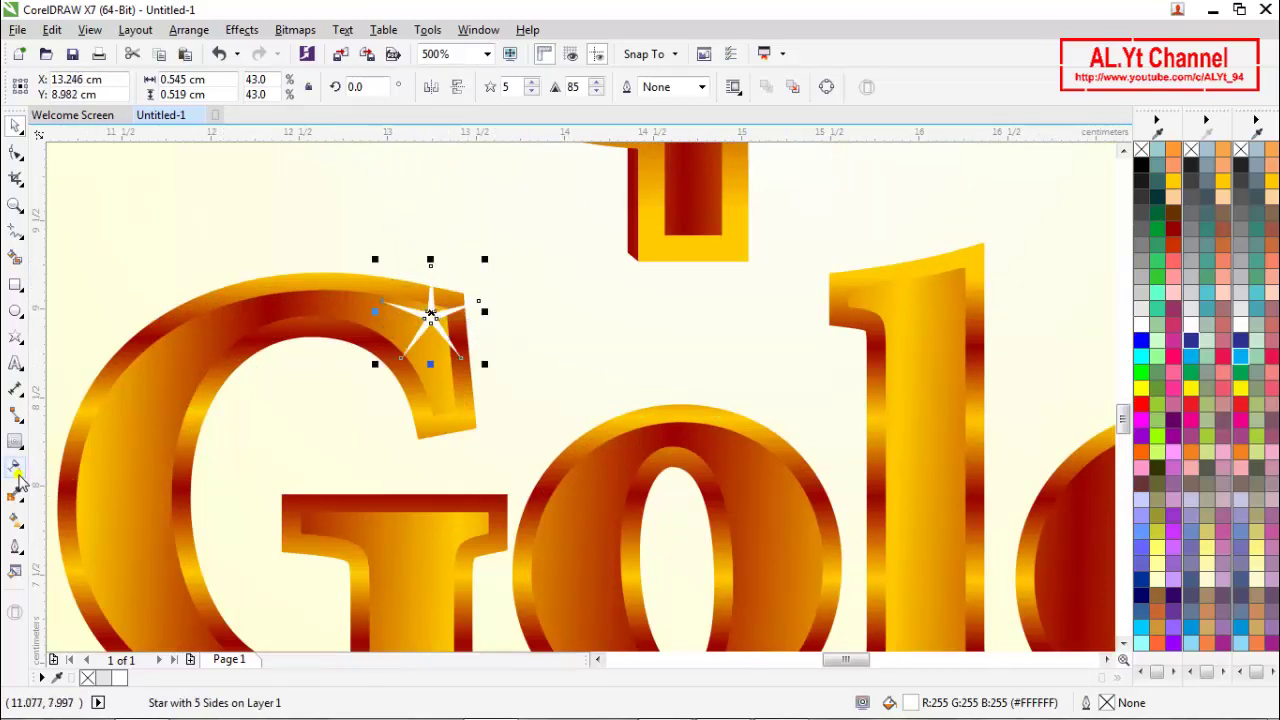
# Step: Apply a linear white-to-black fountain fill to the star, running from near its centre down into the opening of the "G"
pyautogui.click(16, 519)
pyautogui.click(72, 86)
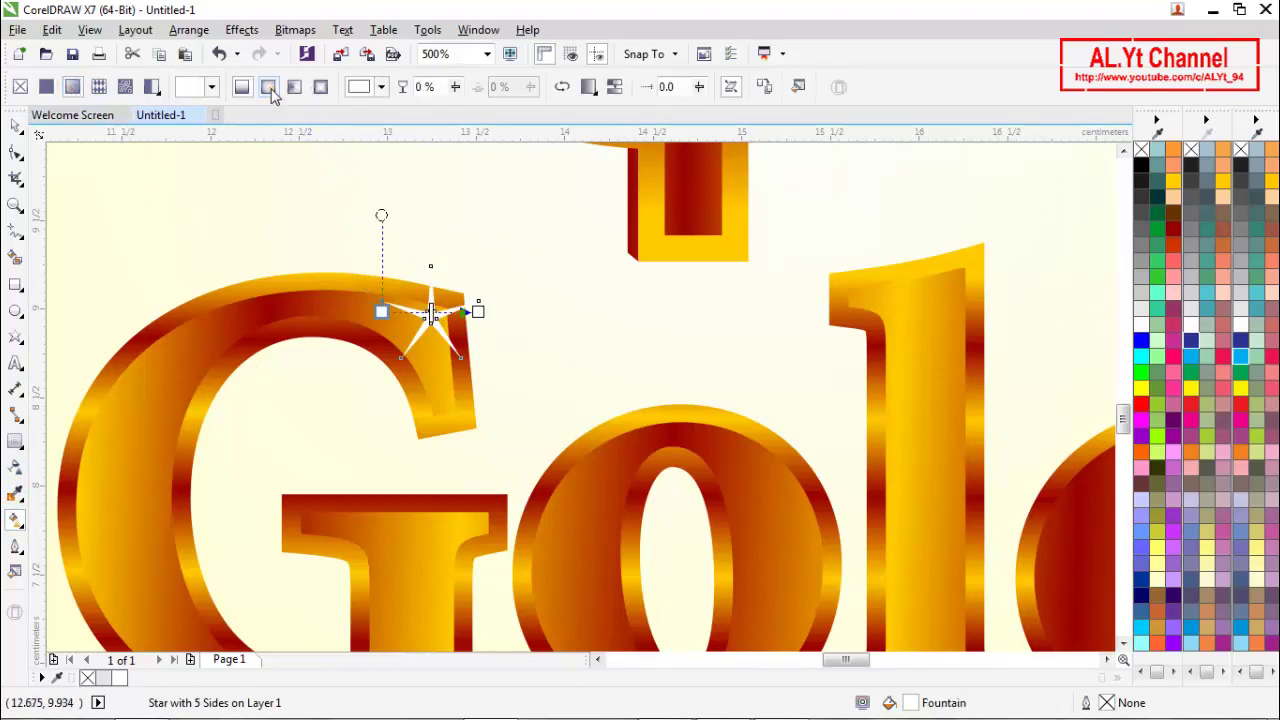
pyautogui.click(269, 87)
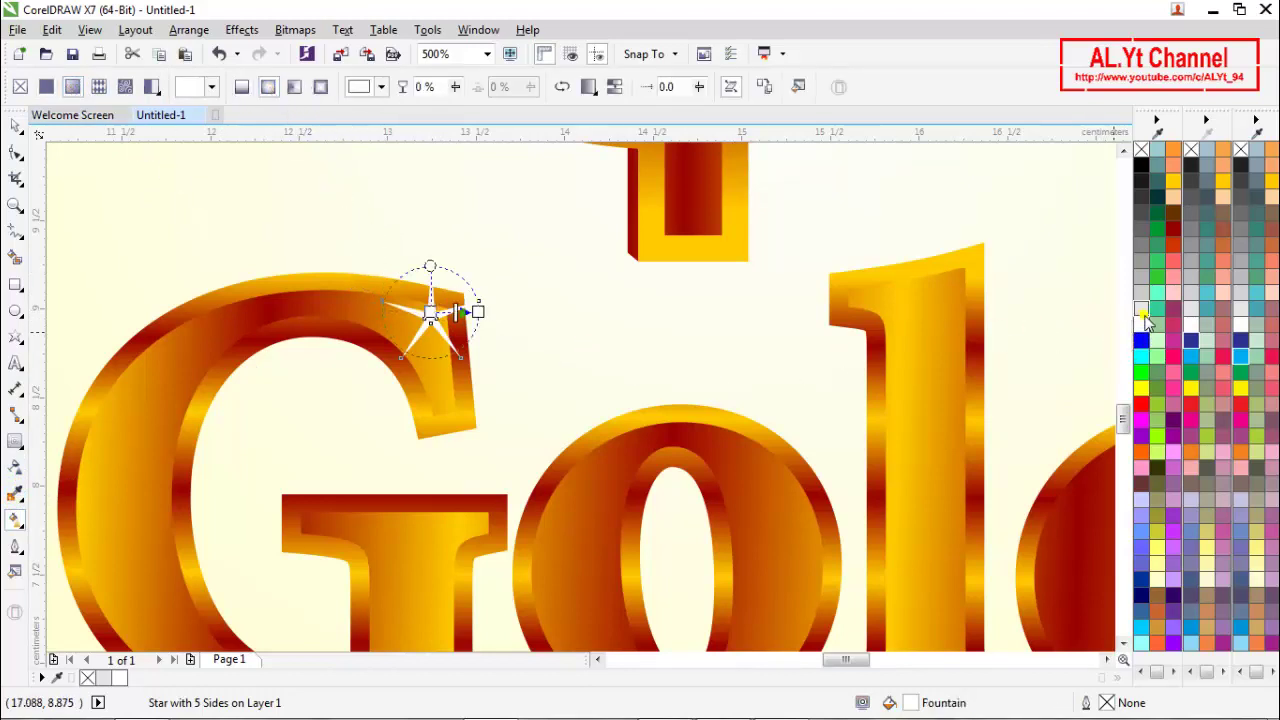
pyautogui.moveTo(1143, 325); pyautogui.dragTo(397, 279)
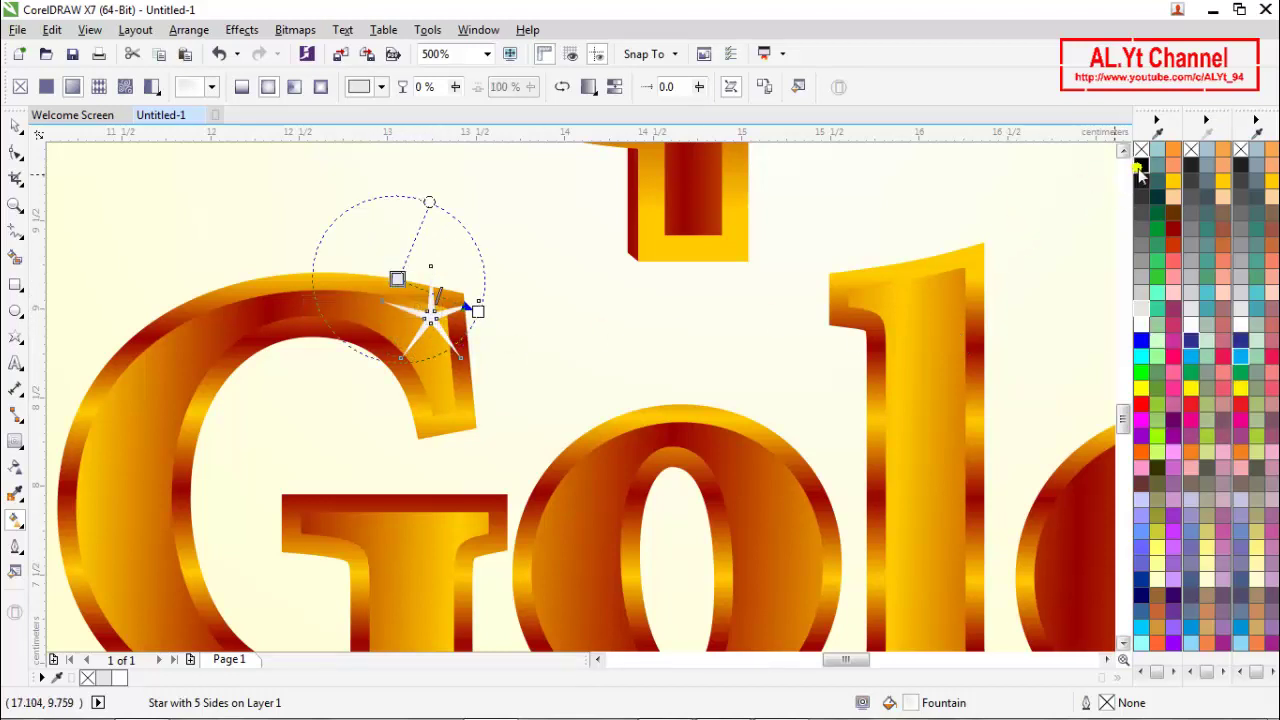
pyautogui.moveTo(400, 282); pyautogui.dragTo(371, 265)
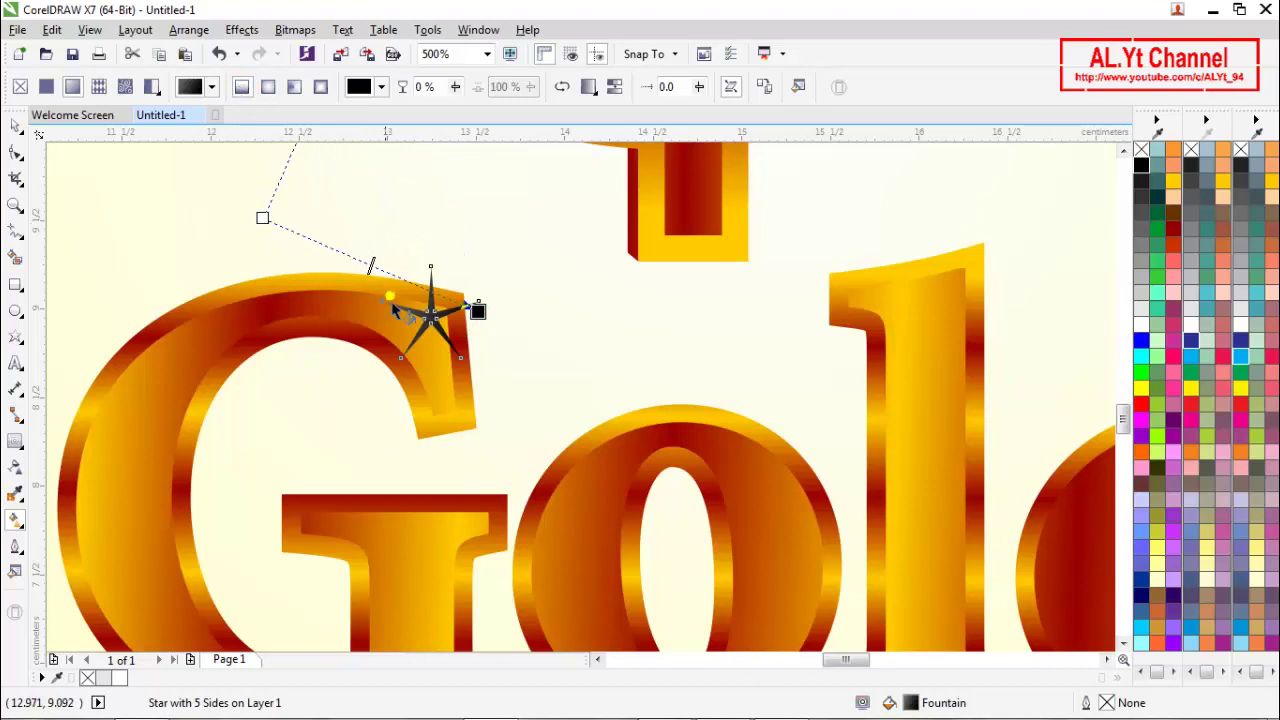
pyautogui.moveTo(262, 217); pyautogui.dragTo(389, 293)
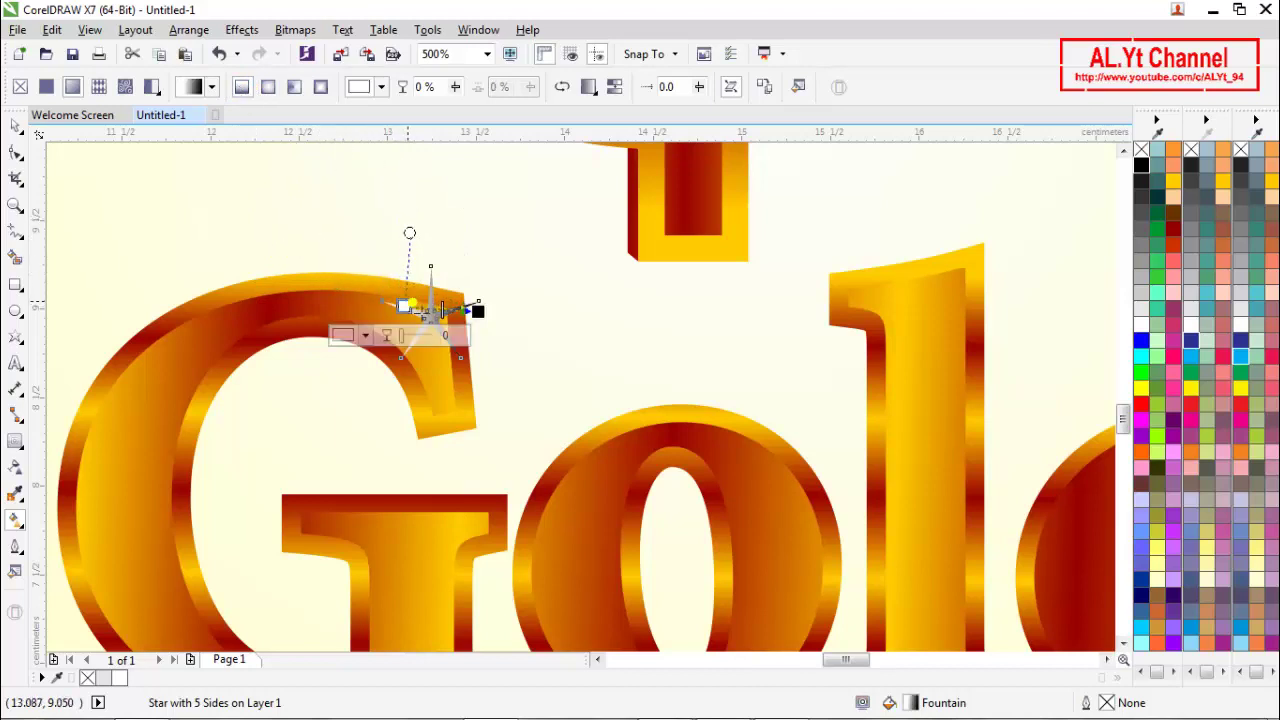
pyautogui.moveTo(477, 311); pyautogui.dragTo(526, 429)
pyautogui.moveTo(404, 308); pyautogui.dragTo(430, 265)
pyautogui.moveTo(527, 430); pyautogui.dragTo(261, 382)
pyautogui.moveTo(436, 268); pyautogui.dragTo(414, 306)
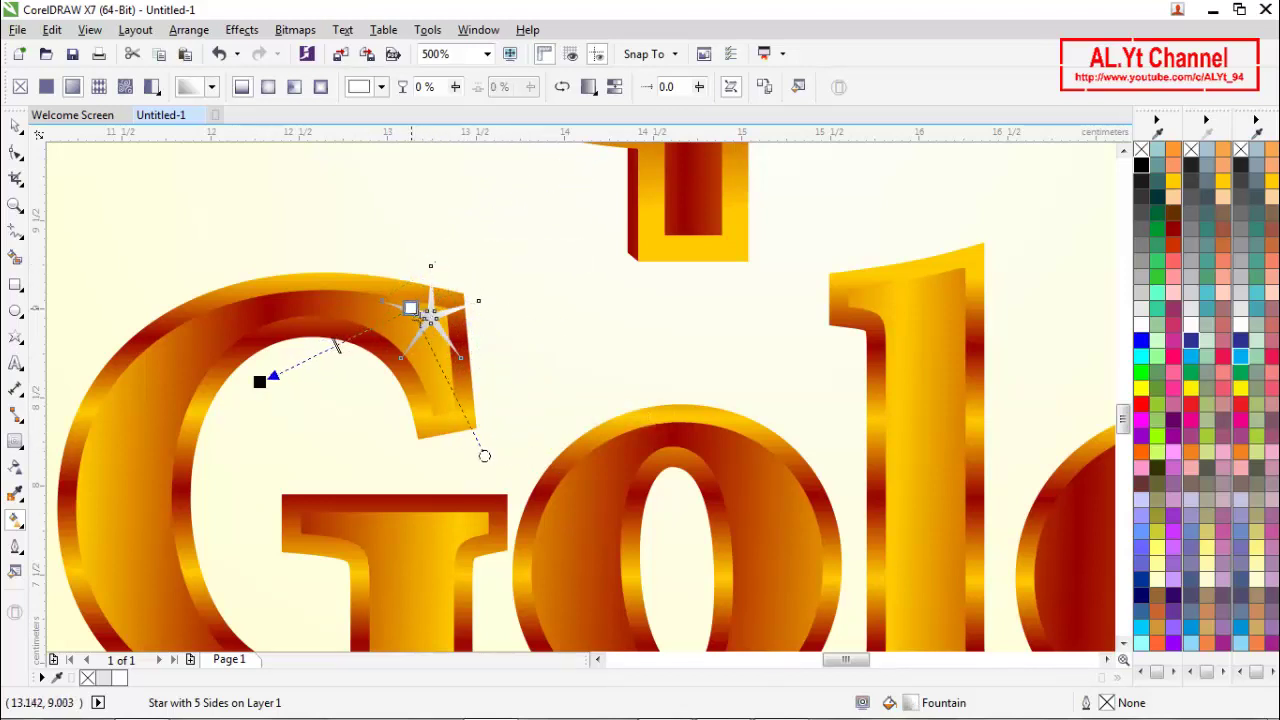
pyautogui.click(15, 126)
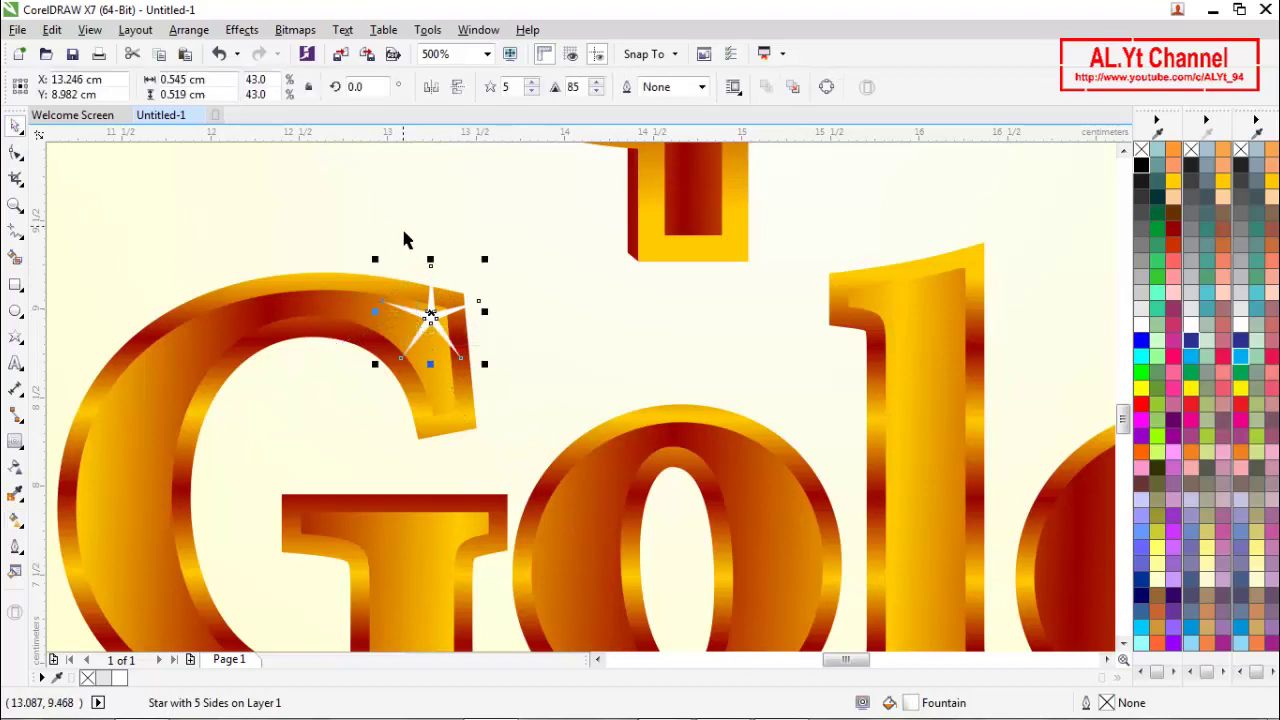
# Step: Add two smaller star copies on the "G", about 0.47 × 0.44 cm below the original and 0.30 × 0.28 cm beside it
pyautogui.scroll(-2, 405, 225)
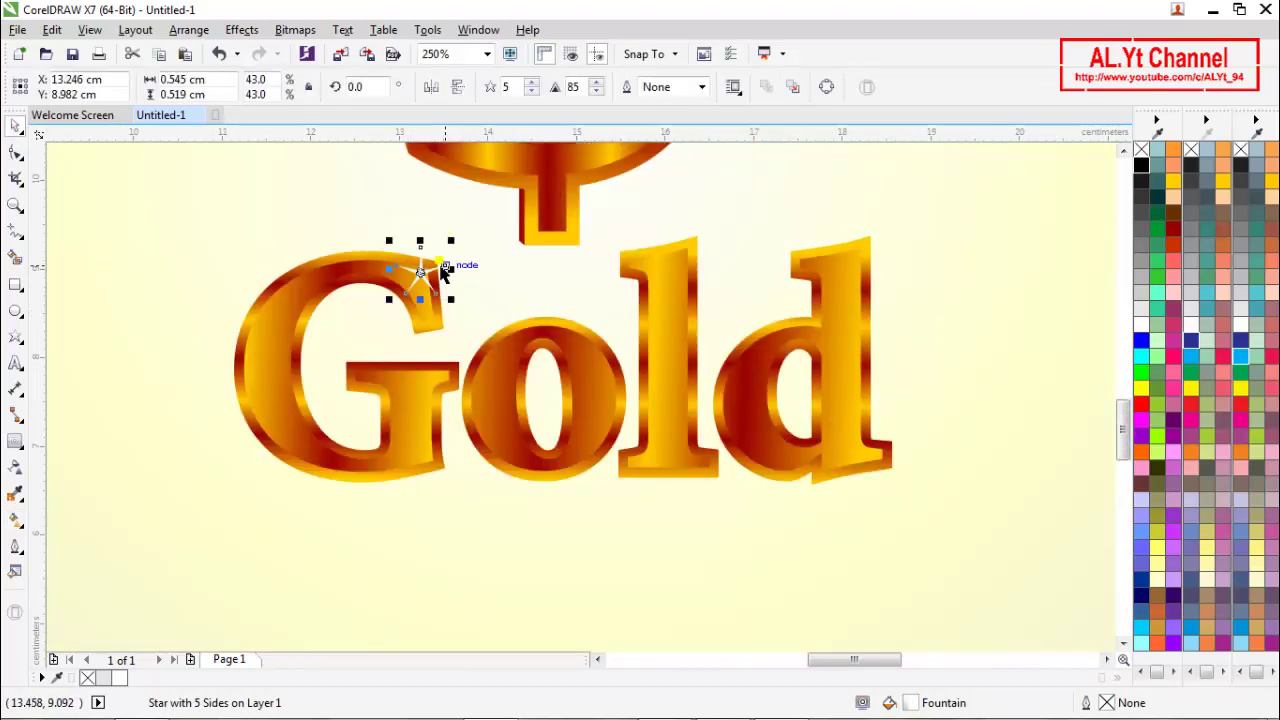
pyautogui.scroll(1, 420, 272)
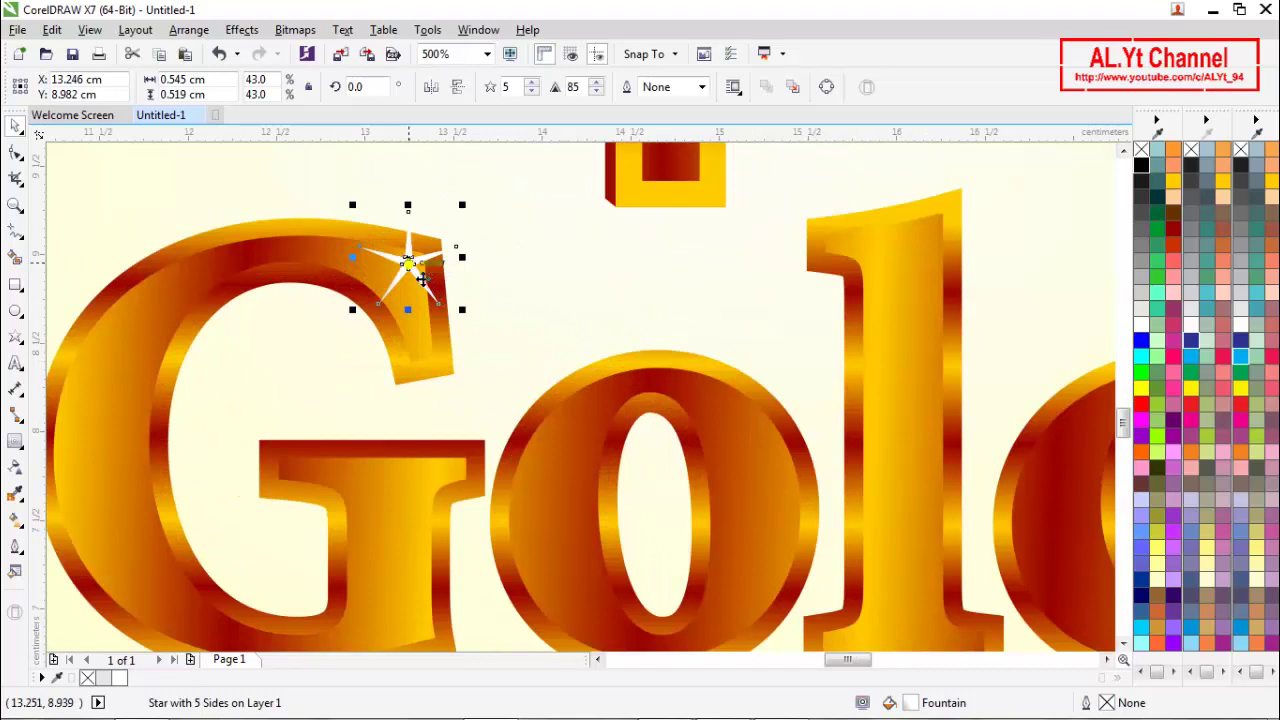
pyautogui.moveTo(418, 262); pyautogui.dragTo(393, 266)
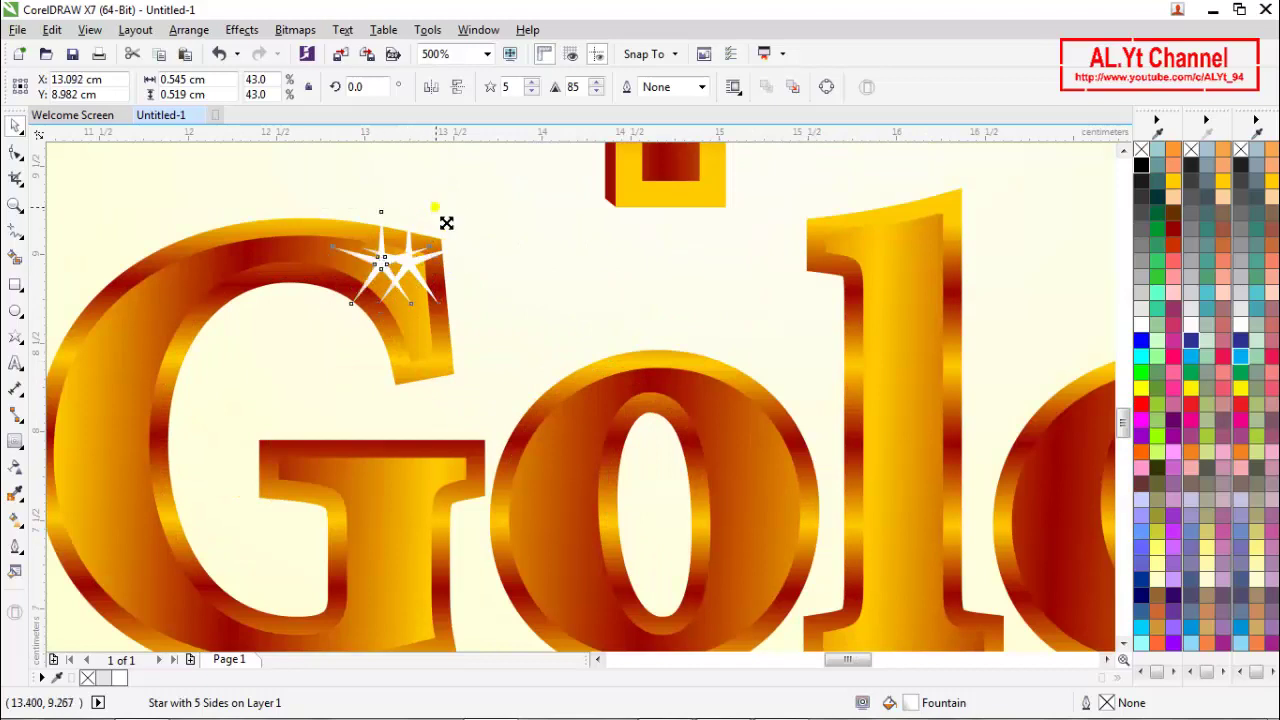
pyautogui.moveTo(446, 222); pyautogui.dragTo(440, 229)
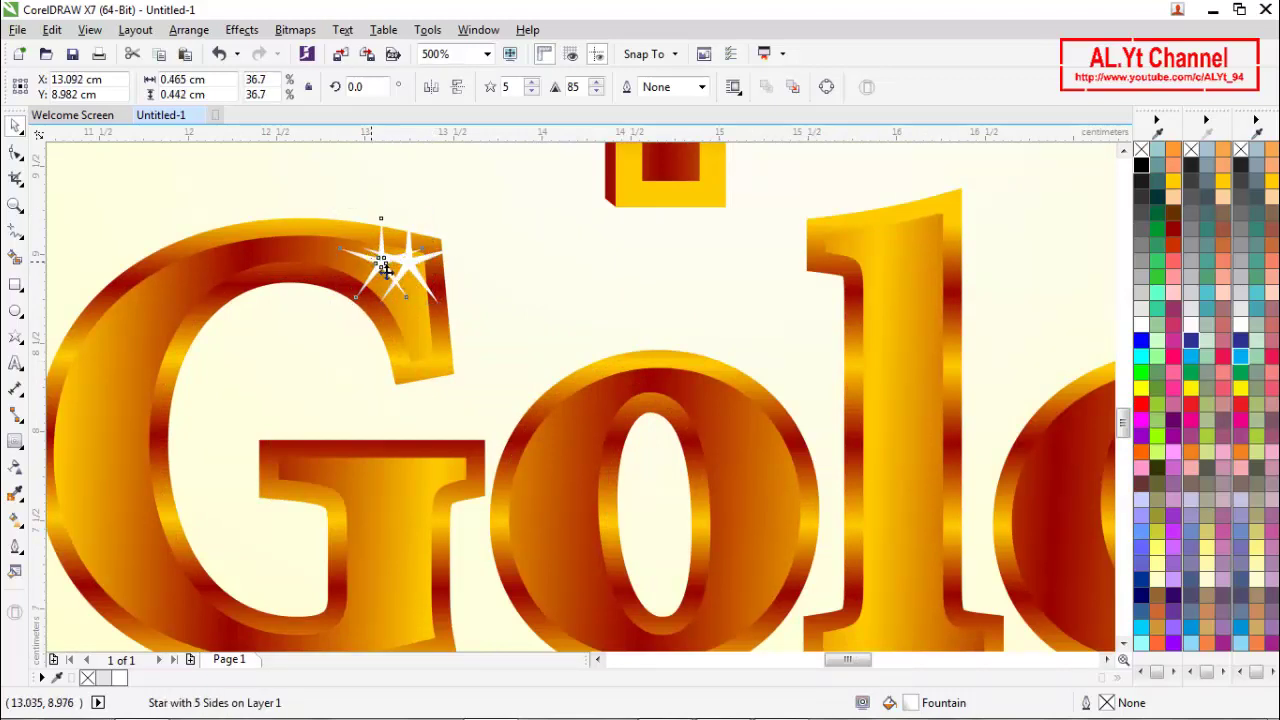
pyautogui.moveTo(385, 268); pyautogui.dragTo(412, 300)
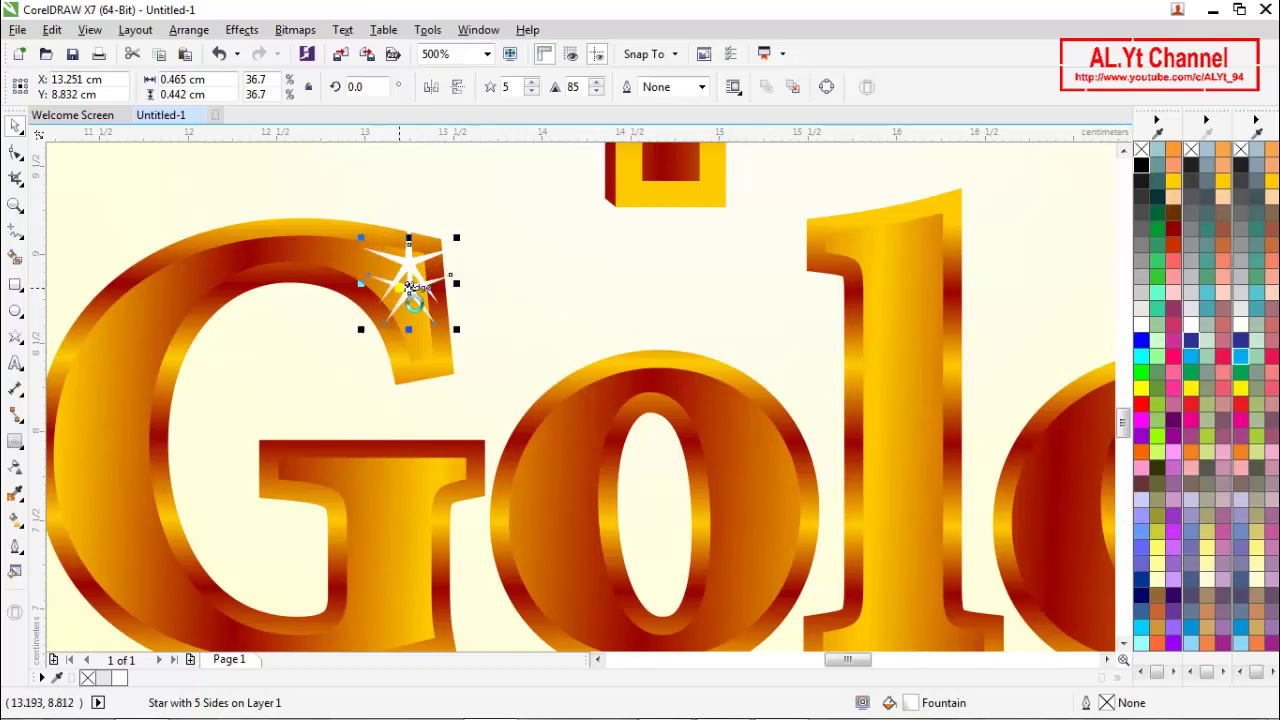
pyautogui.moveTo(471, 256); pyautogui.dragTo(363, 266)
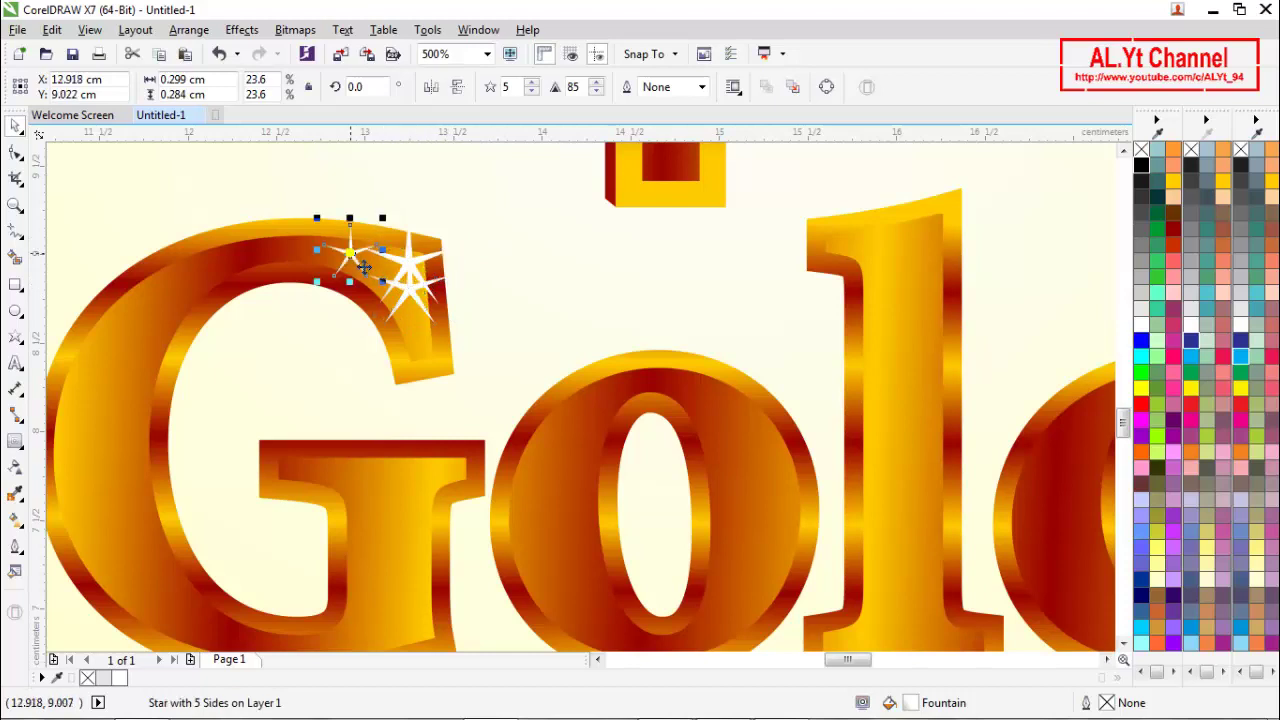
pyautogui.click(280, 175)
# Step: Select the three stars and convert them to a 300 dpi bitmap with anti-aliasing and a transparent background
pyautogui.scroll(-2, 403, 229)
pyautogui.moveTo(328, 184); pyautogui.dragTo(456, 308)
pyautogui.click(295, 29)
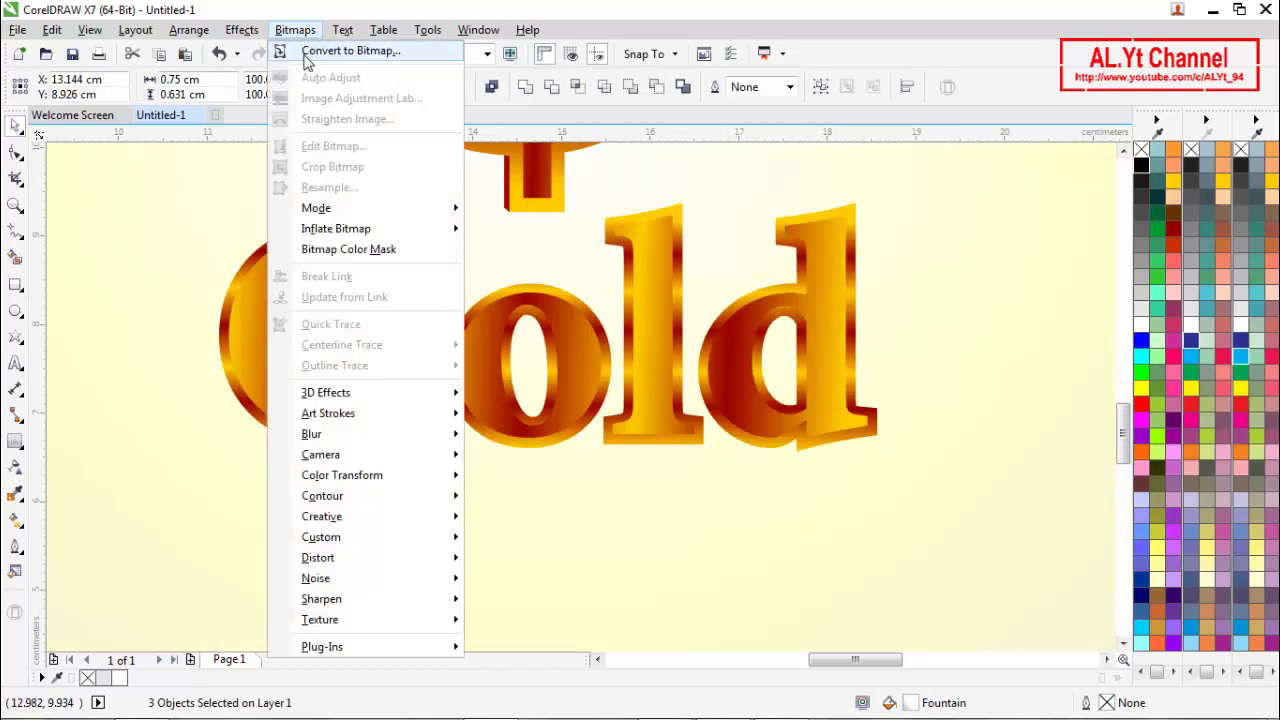
pyautogui.click(318, 48)
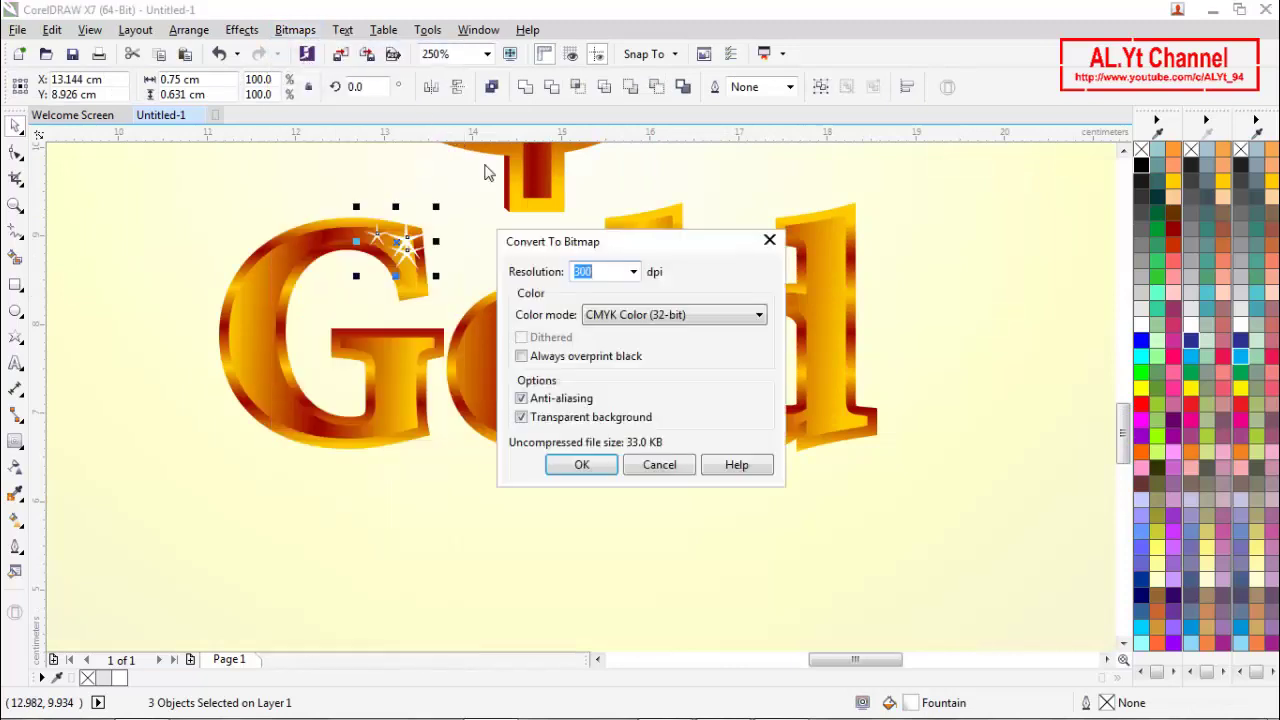
pyautogui.click(615, 322)
pyautogui.click(614, 376)
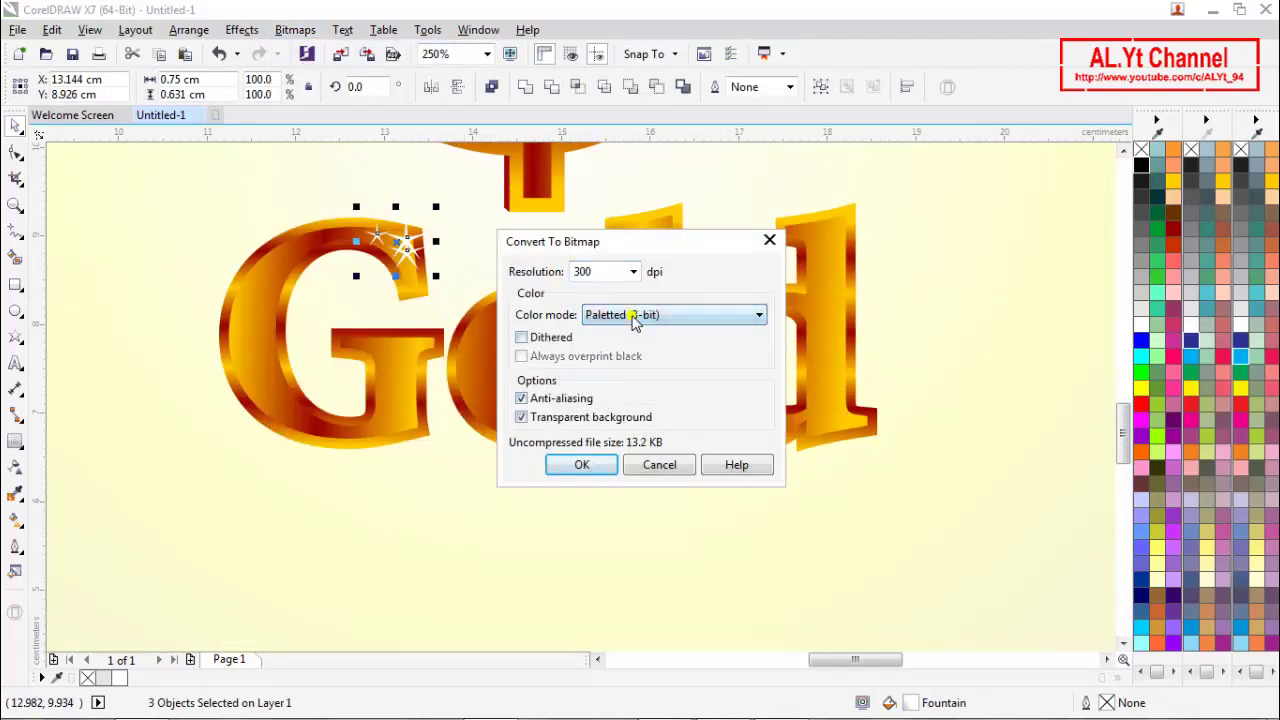
pyautogui.click(633, 322)
pyautogui.click(615, 393)
pyautogui.click(581, 464)
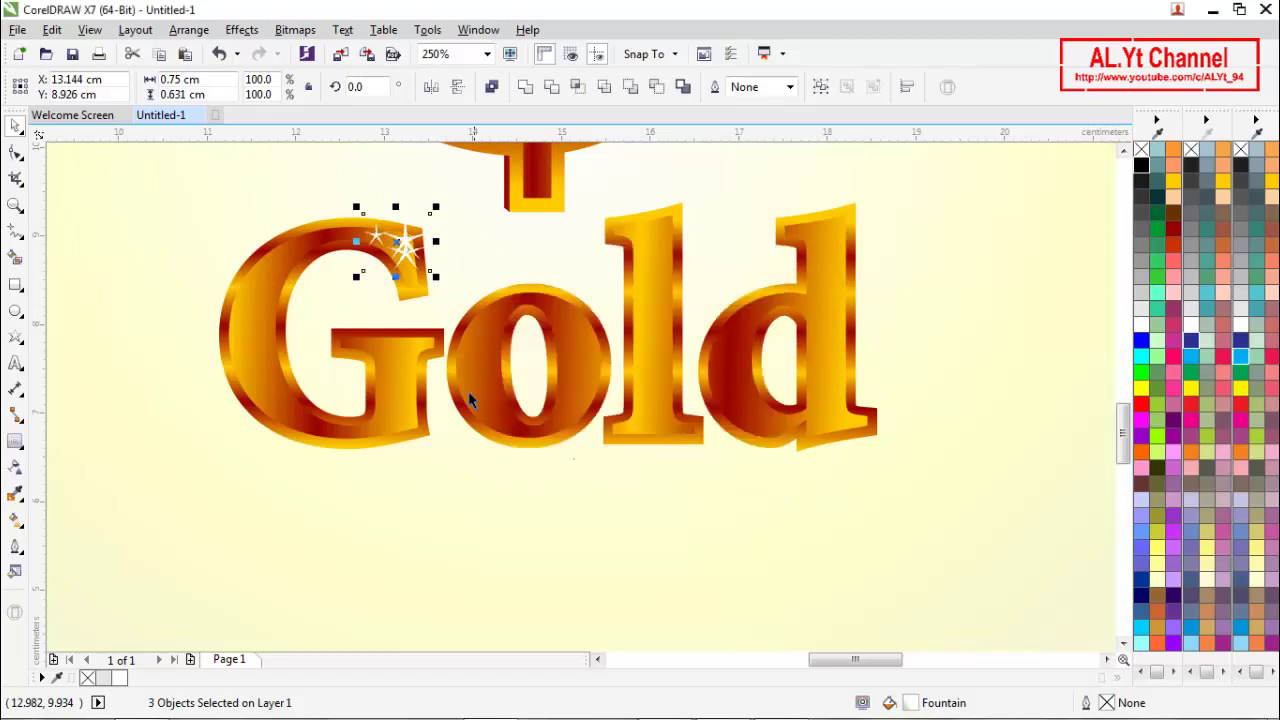
# Step: Apply a Gaussian Blur with a 1.9-pixel radius to the star bitmap on the "G"
pyautogui.click(297, 30)
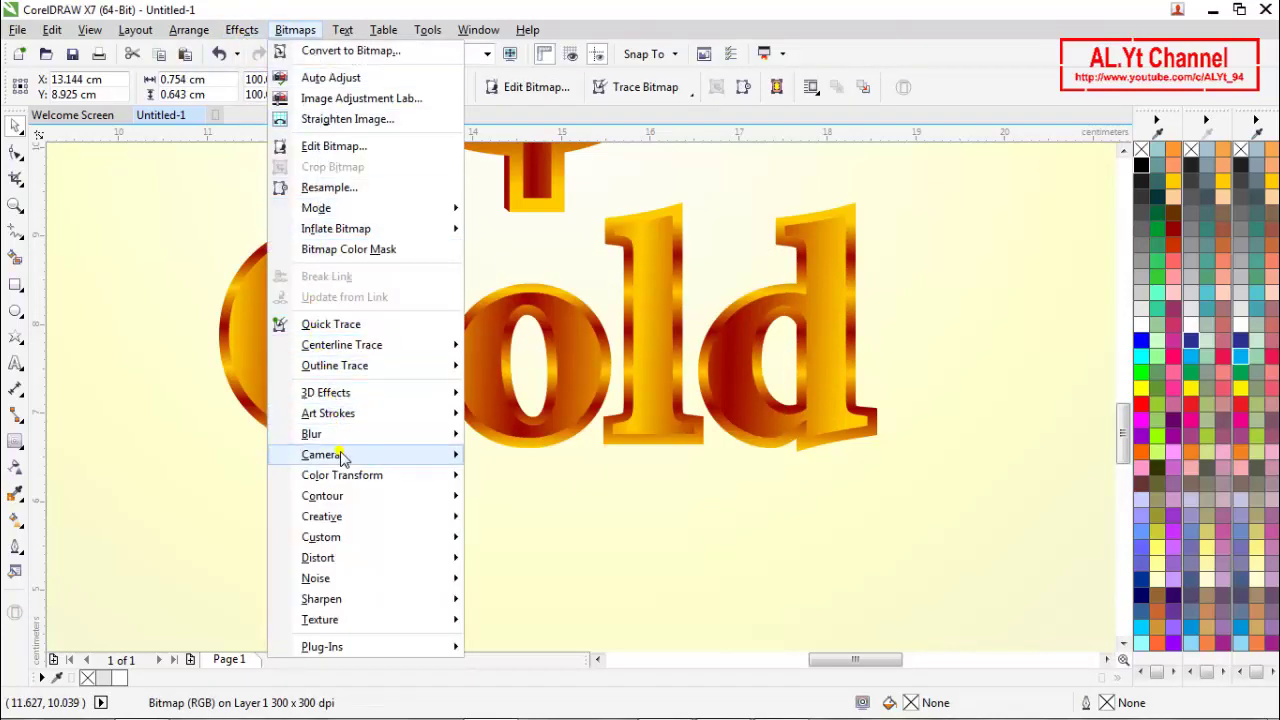
pyautogui.moveTo(420, 436)
pyautogui.click(505, 460)
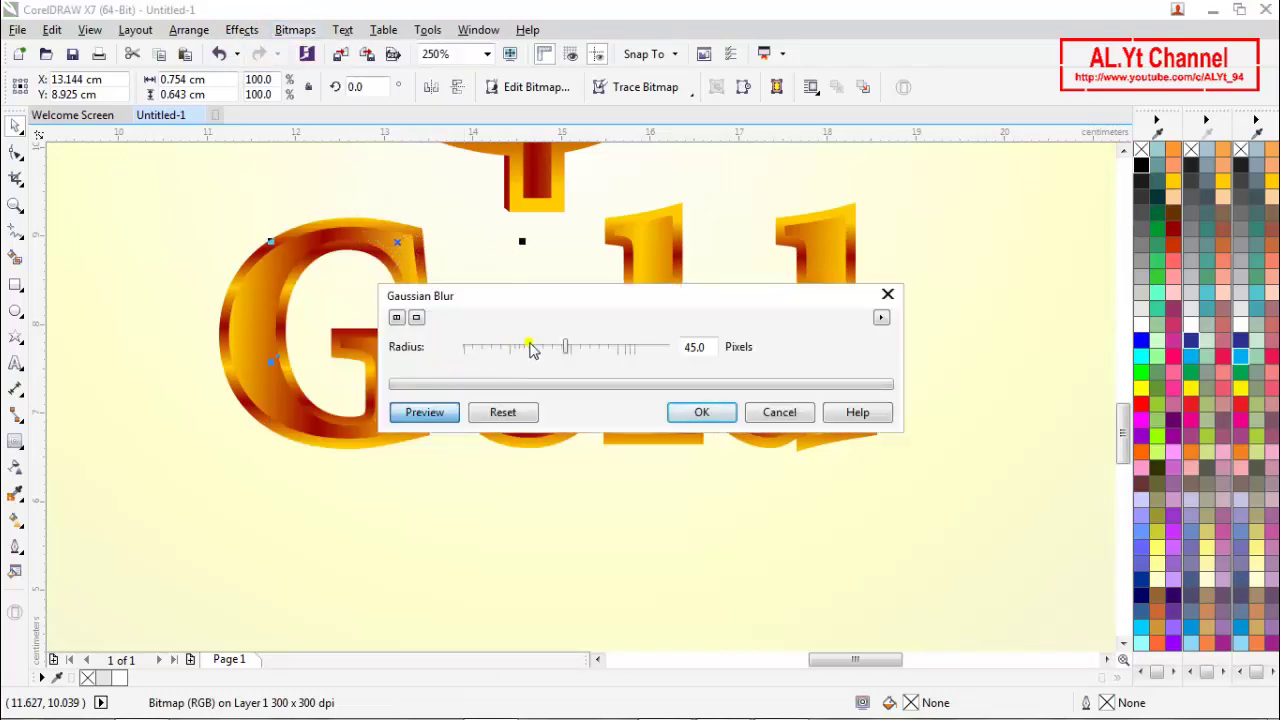
pyautogui.moveTo(533, 348); pyautogui.dragTo(521, 348)
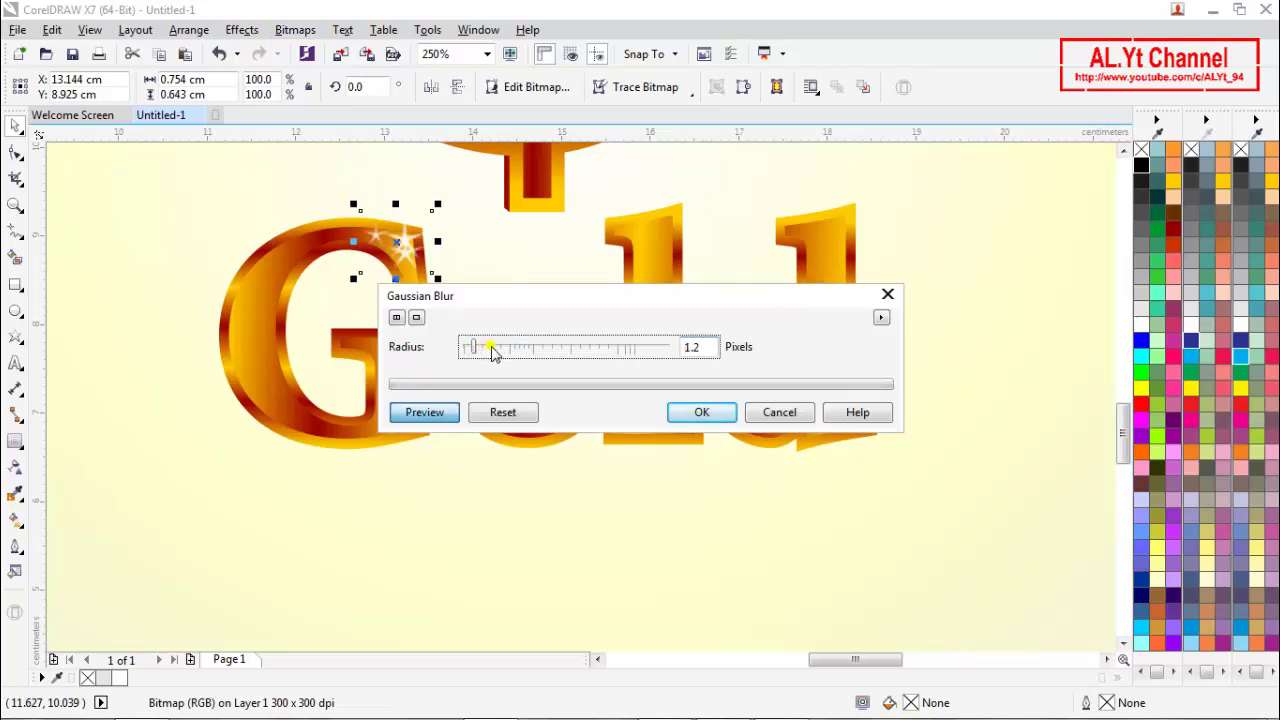
pyautogui.moveTo(474, 354); pyautogui.dragTo(463, 355)
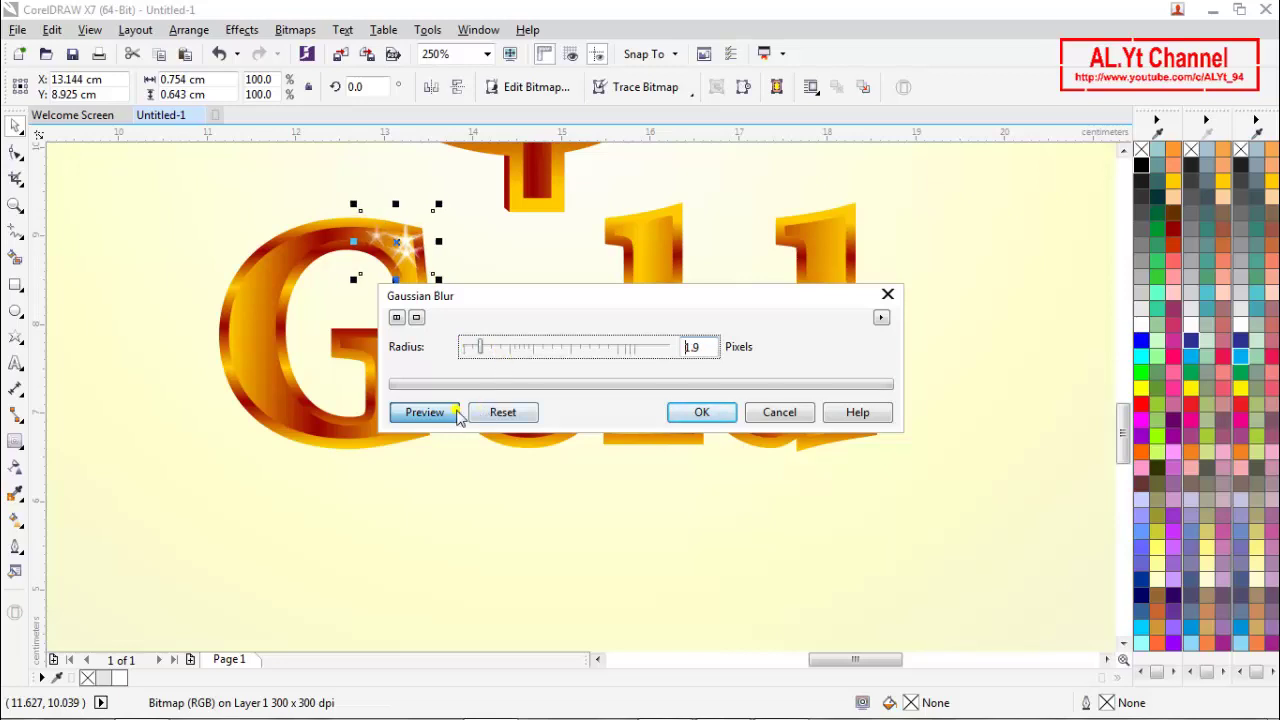
pyautogui.click(694, 414)
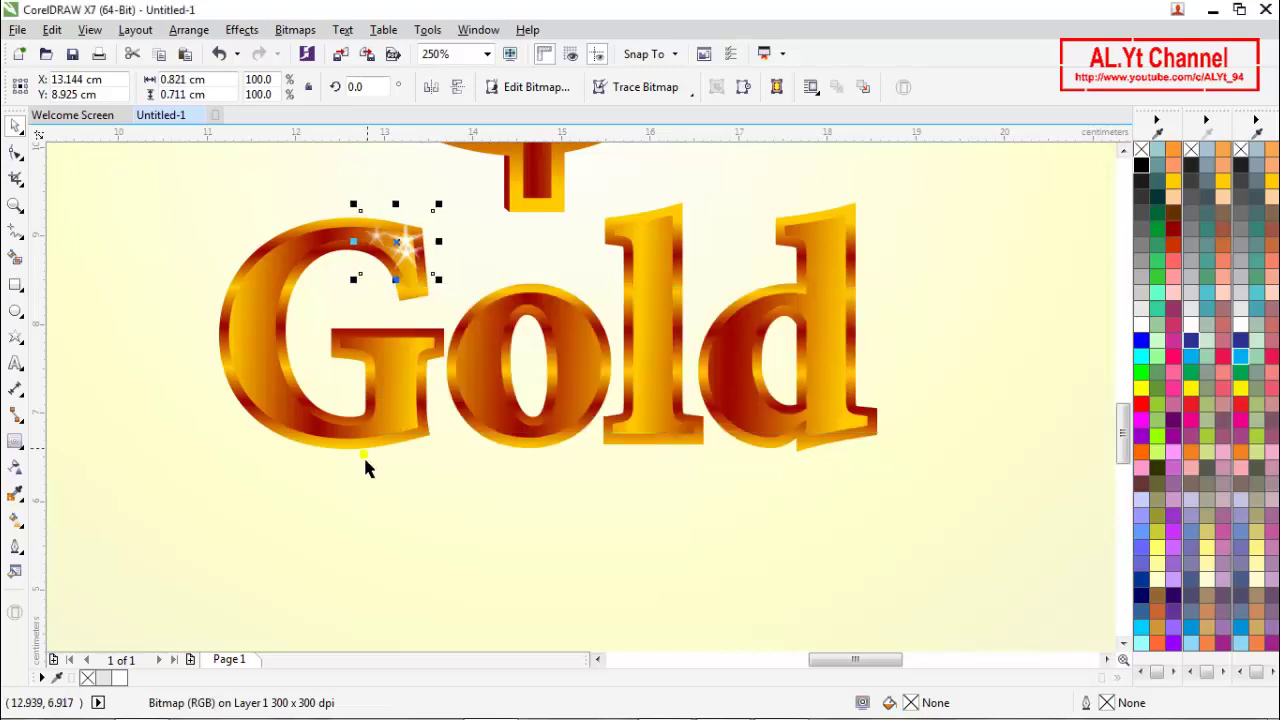
# Step: Copy the blurred sparkle onto the foot of the "d" and enlarge the copy to about 1.04 × 0.90 cm
pyautogui.click(359, 508)
pyautogui.click(407, 252)
pyautogui.moveTo(416, 257); pyautogui.dragTo(846, 446)
pyautogui.click(673, 510)
pyautogui.scroll(-1, 673, 410)
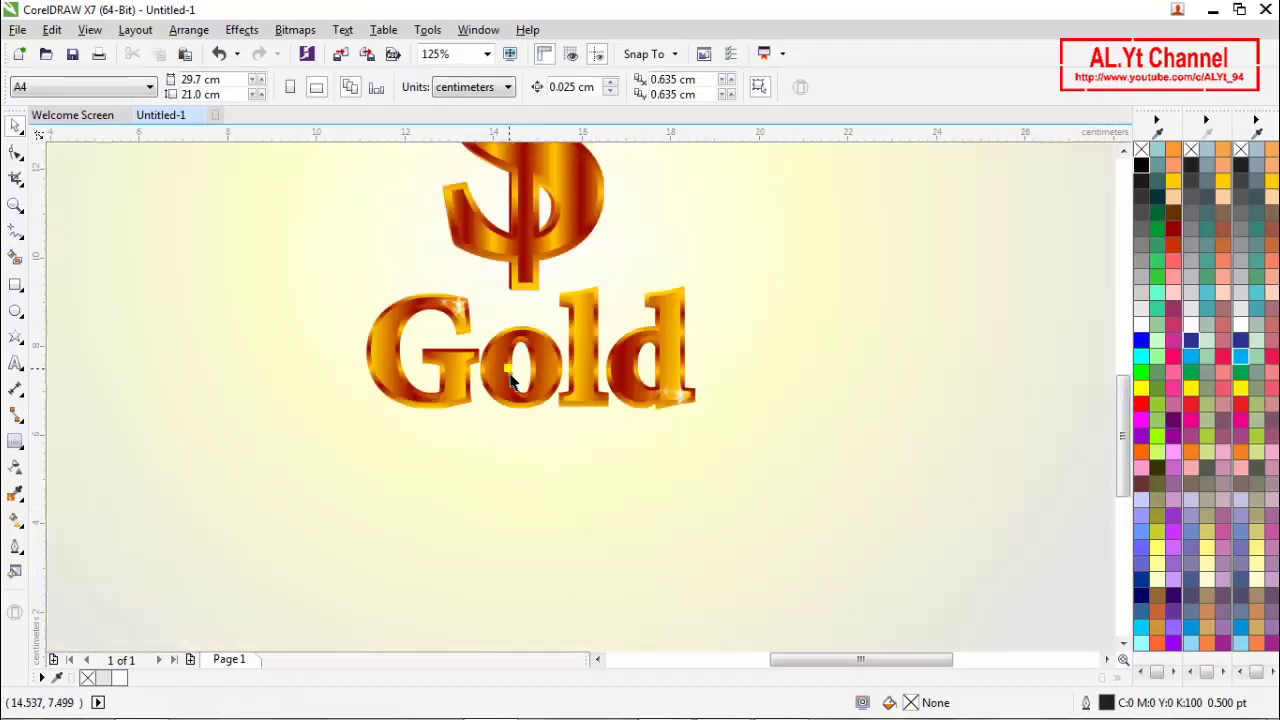
pyautogui.scroll(1, 690, 425)
pyautogui.click(690, 416)
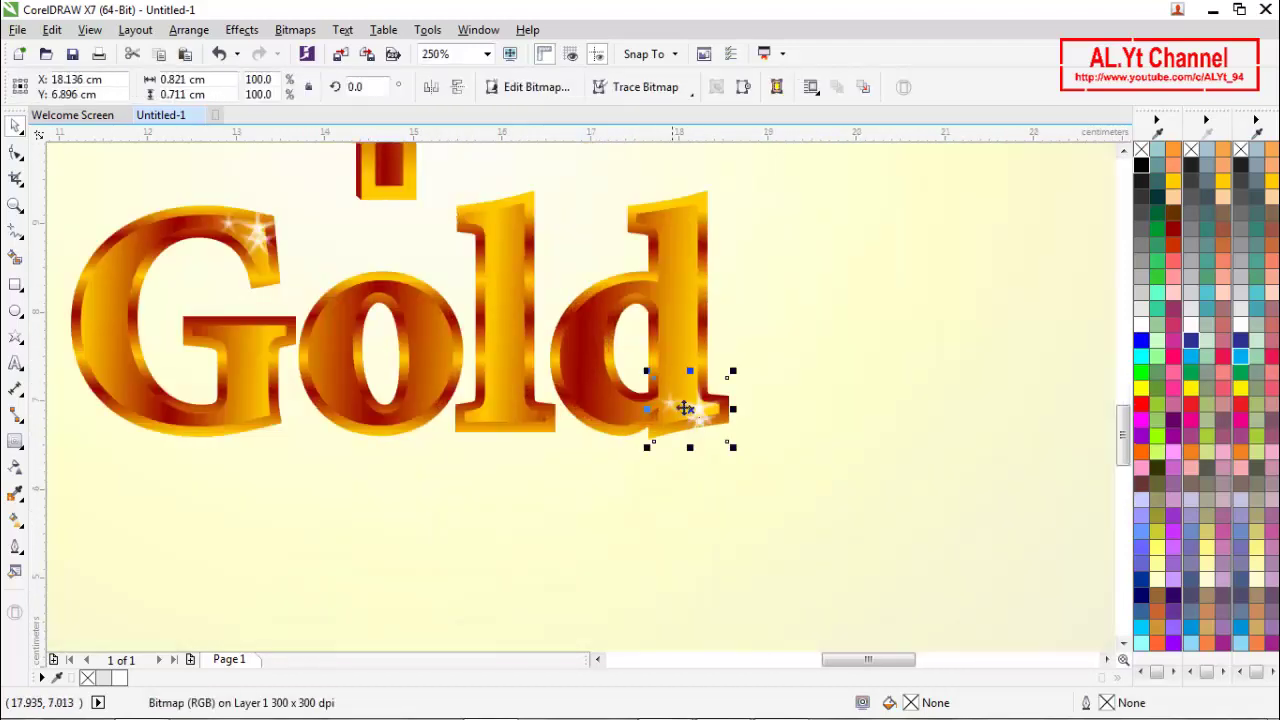
pyautogui.moveTo(648, 374); pyautogui.dragTo(628, 356)
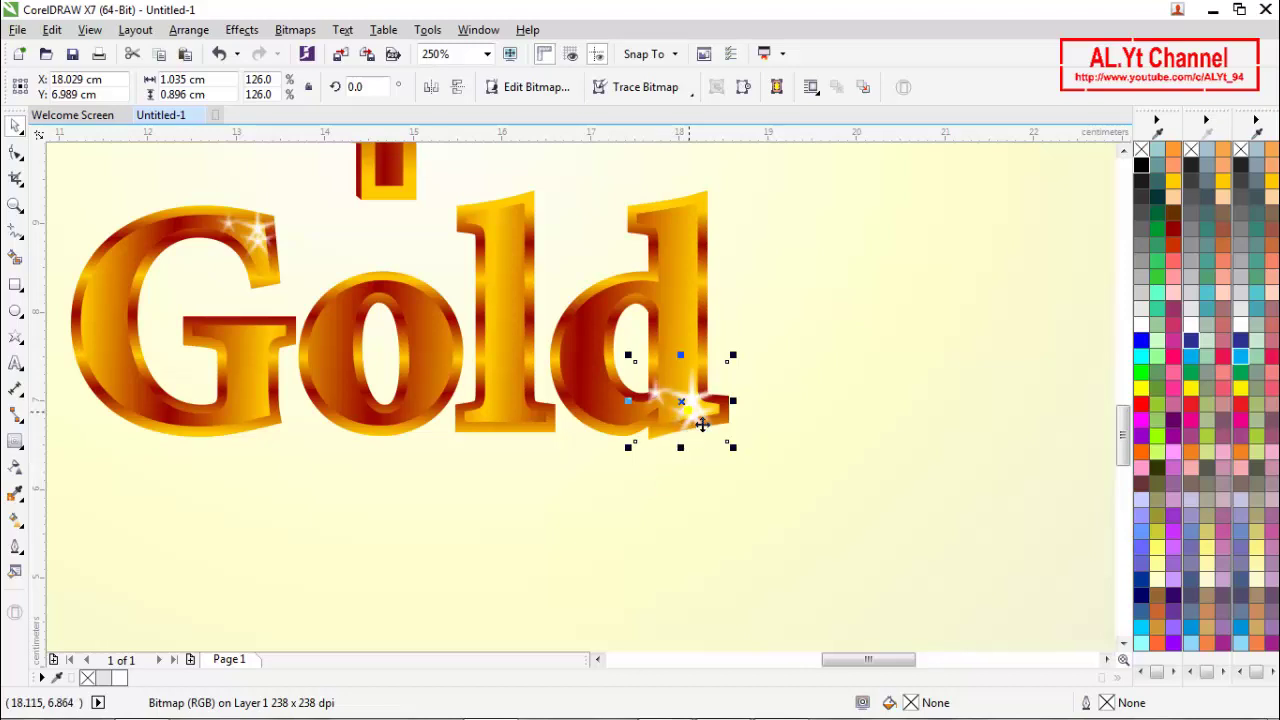
# Step: Place a copy of the enlarged sparkle on the "o", at its side facing the "l"
pyautogui.moveTo(631, 403); pyautogui.dragTo(405, 342)
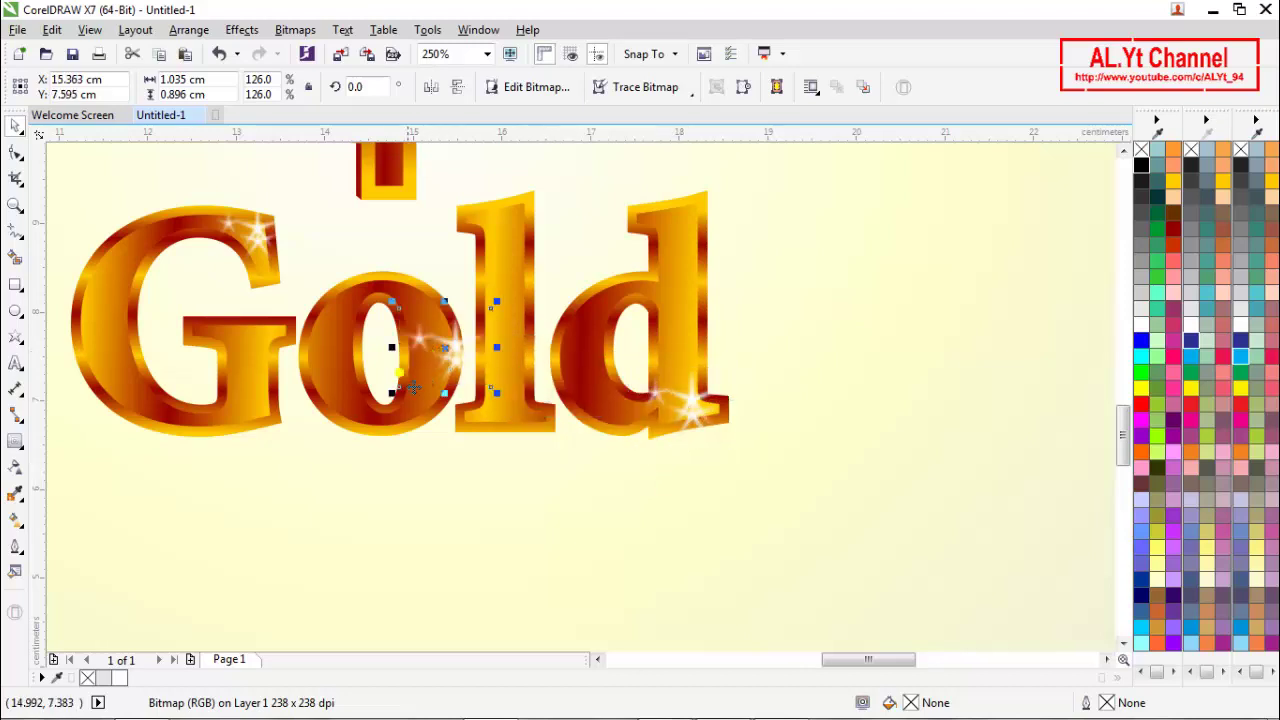
pyautogui.click(420, 504)
pyautogui.scroll(-2, 503, 450)
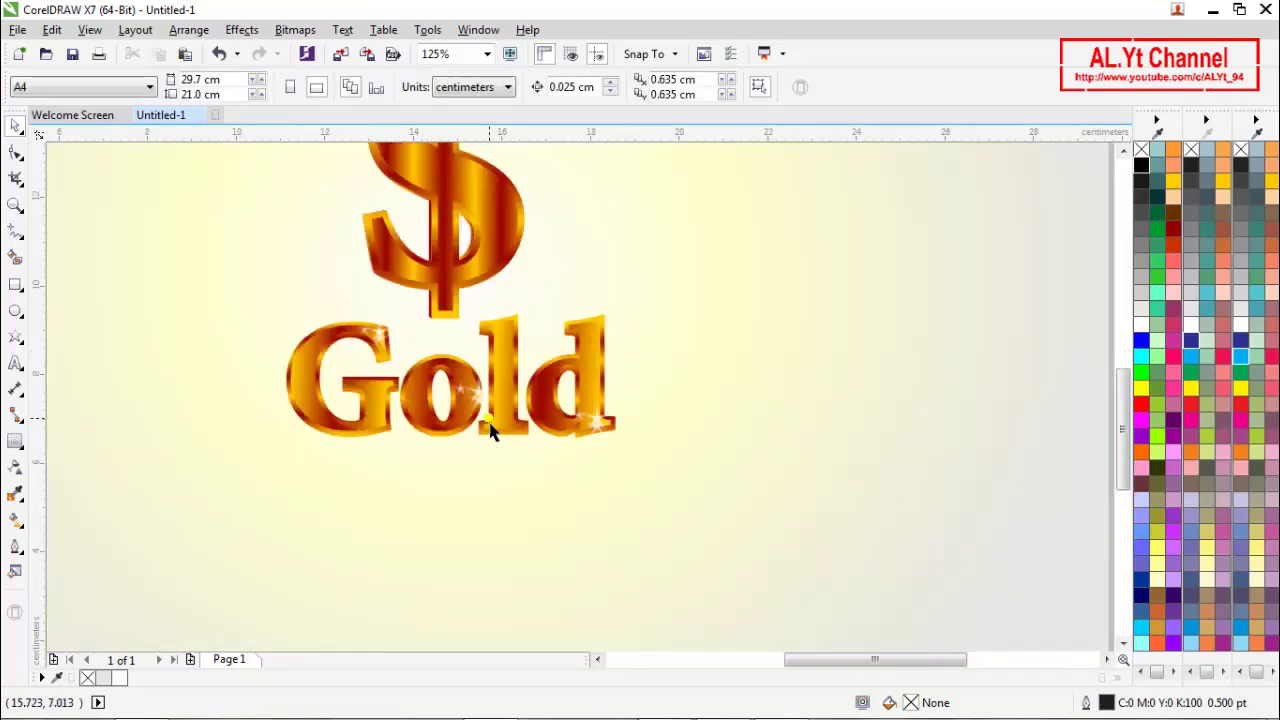
# Step: Copy the sparkle from the "d" to the upper end of the dollar sign's vertical bar and adjust its position
pyautogui.click(590, 425)
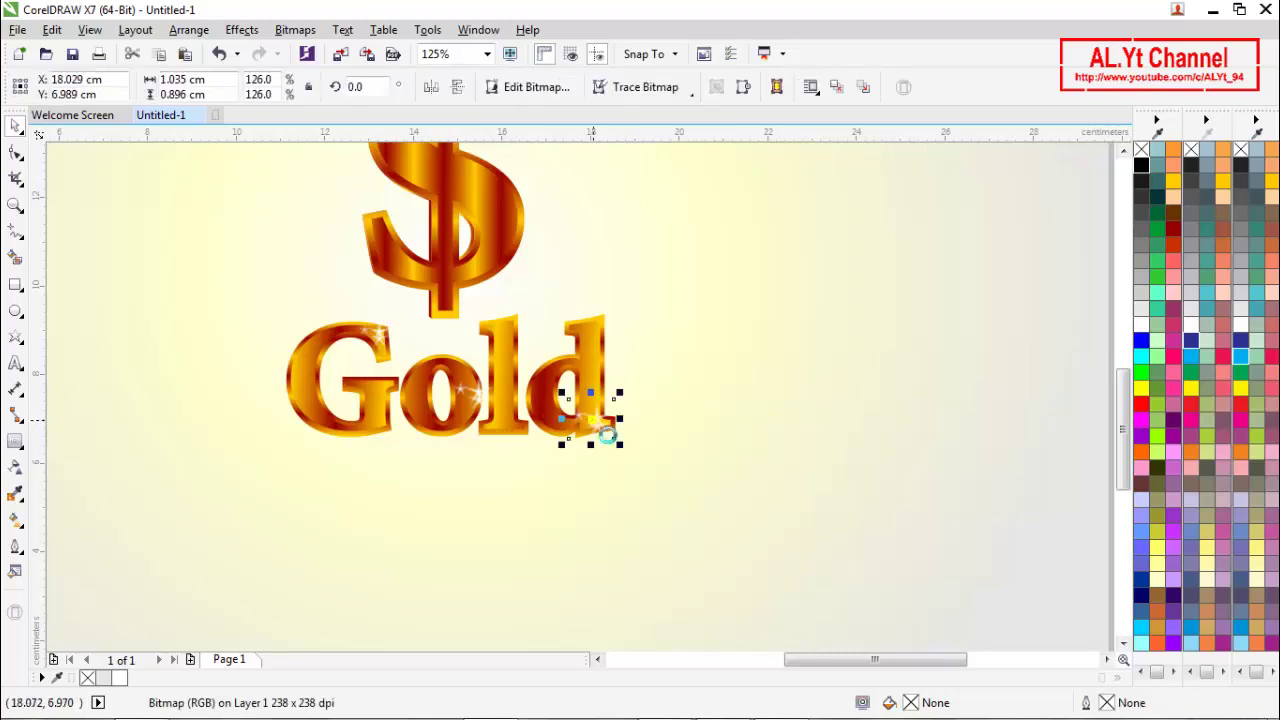
pyautogui.scroll(-2, 600, 423)
pyautogui.moveTo(583, 405); pyautogui.dragTo(503, 213)
pyautogui.scroll(2, 489, 262)
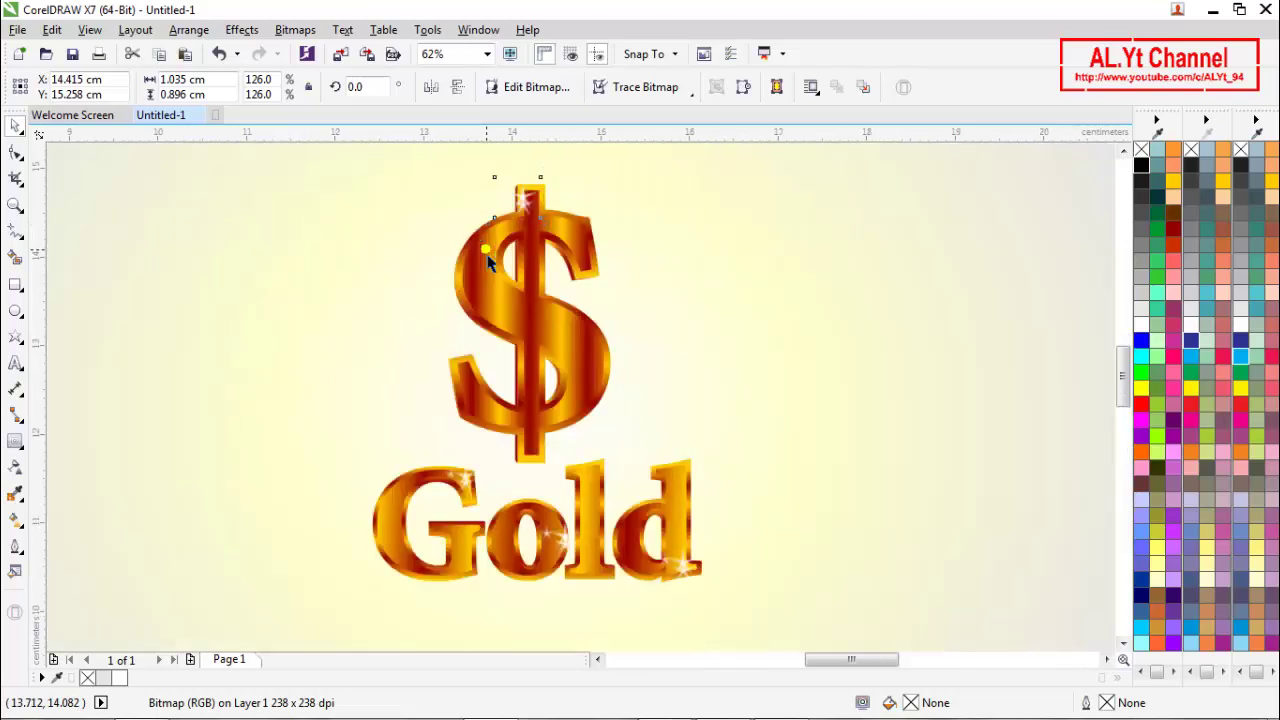
pyautogui.scroll(2, 489, 262)
pyautogui.moveTo(568, 162); pyautogui.dragTo(521, 171)
pyautogui.scroll(-2, 465, 224)
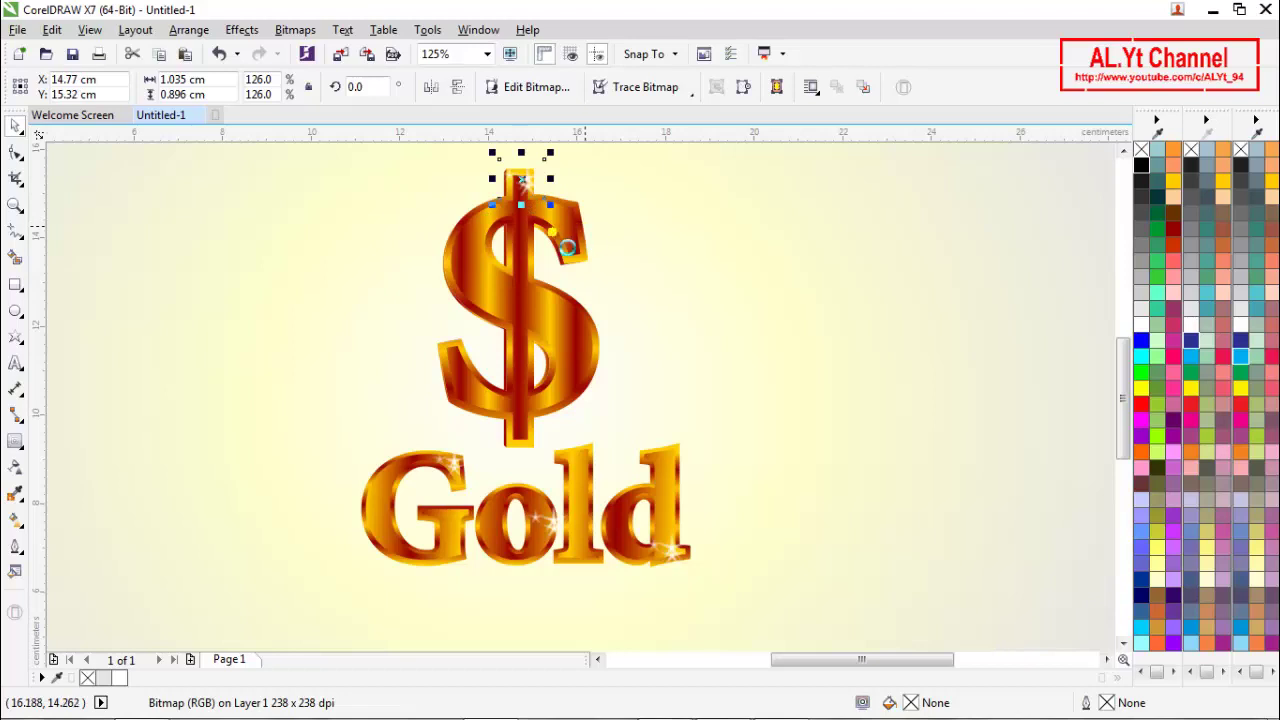
# Step: Place further sparkle copies on the dollar sign's upper-left curve, lower-right curve and the lower end of its vertical bar
pyautogui.moveTo(531, 202); pyautogui.dragTo(590, 396)
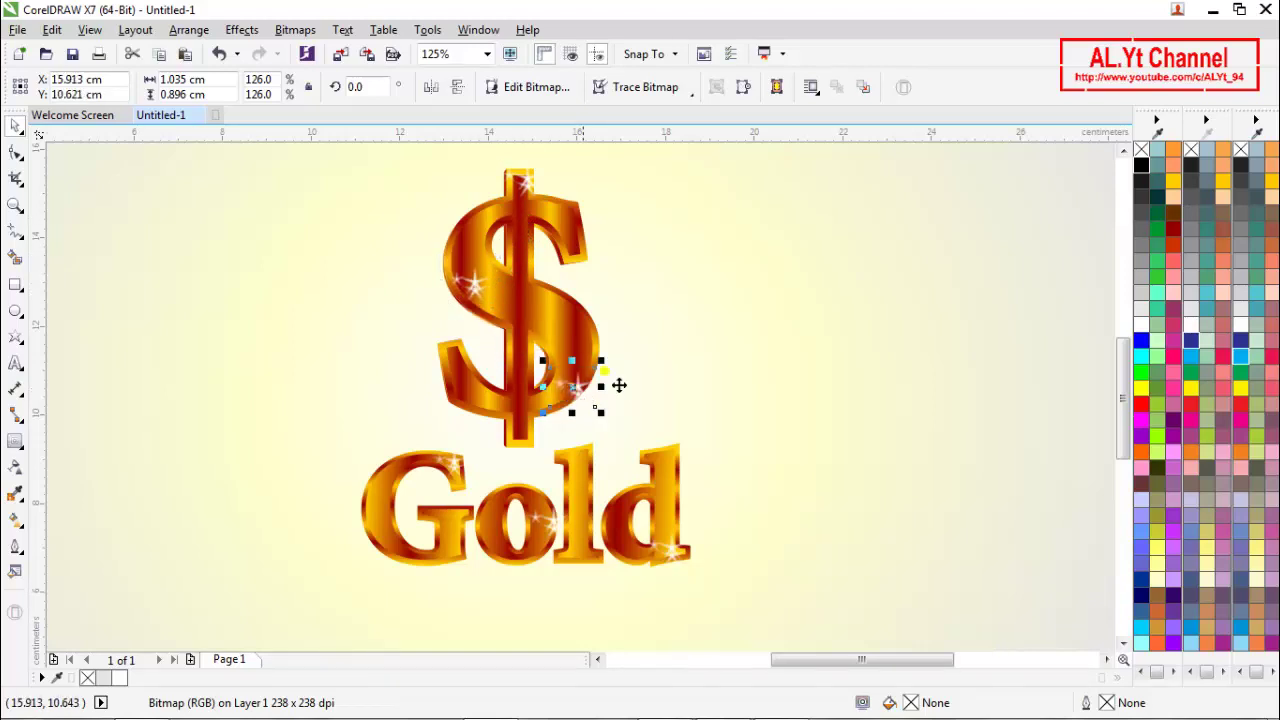
pyautogui.click(659, 319)
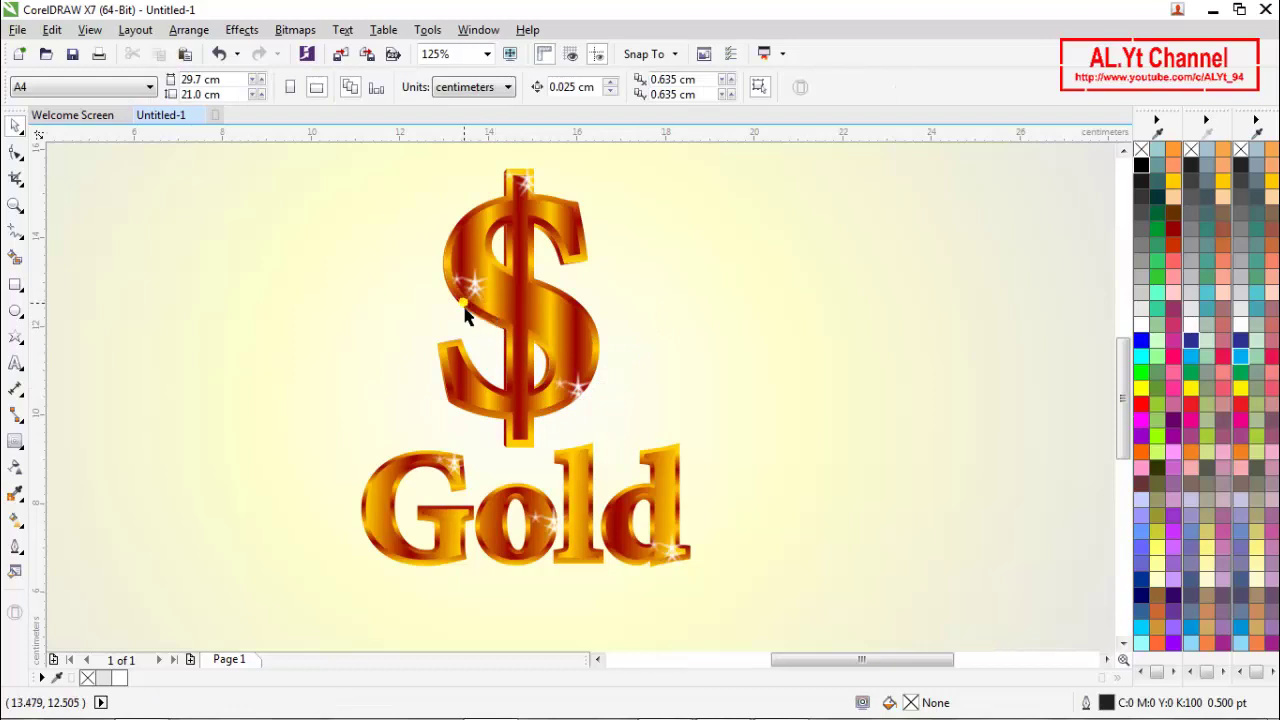
pyautogui.click(485, 297)
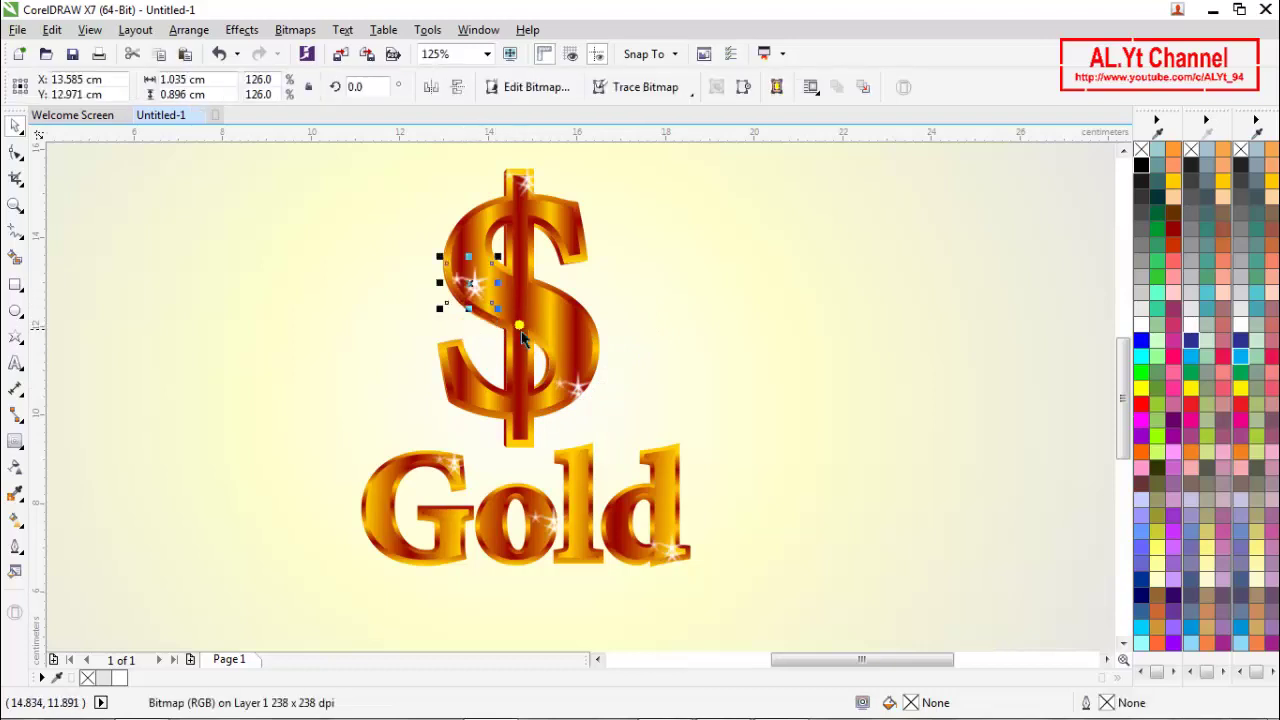
pyautogui.moveTo(485, 297); pyautogui.dragTo(555, 430)
pyautogui.click(697, 368)
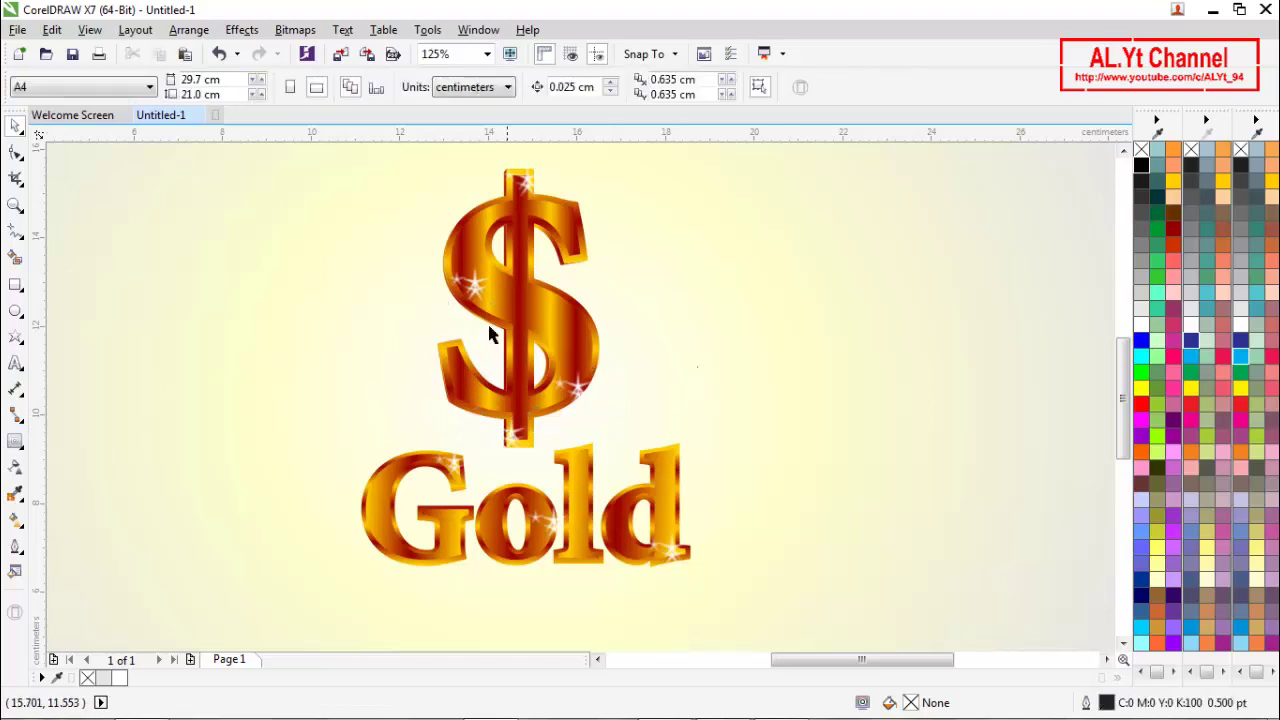
# Step: Group the dollar sign, "Gold" lettering and sparkles, and enlarge the group about its centre to about 9.33 × 11.59 cm
pyautogui.scroll(-2, 436, 300)
pyautogui.moveTo(476, 360); pyautogui.dragTo(606, 512)
pyautogui.click(820, 89)
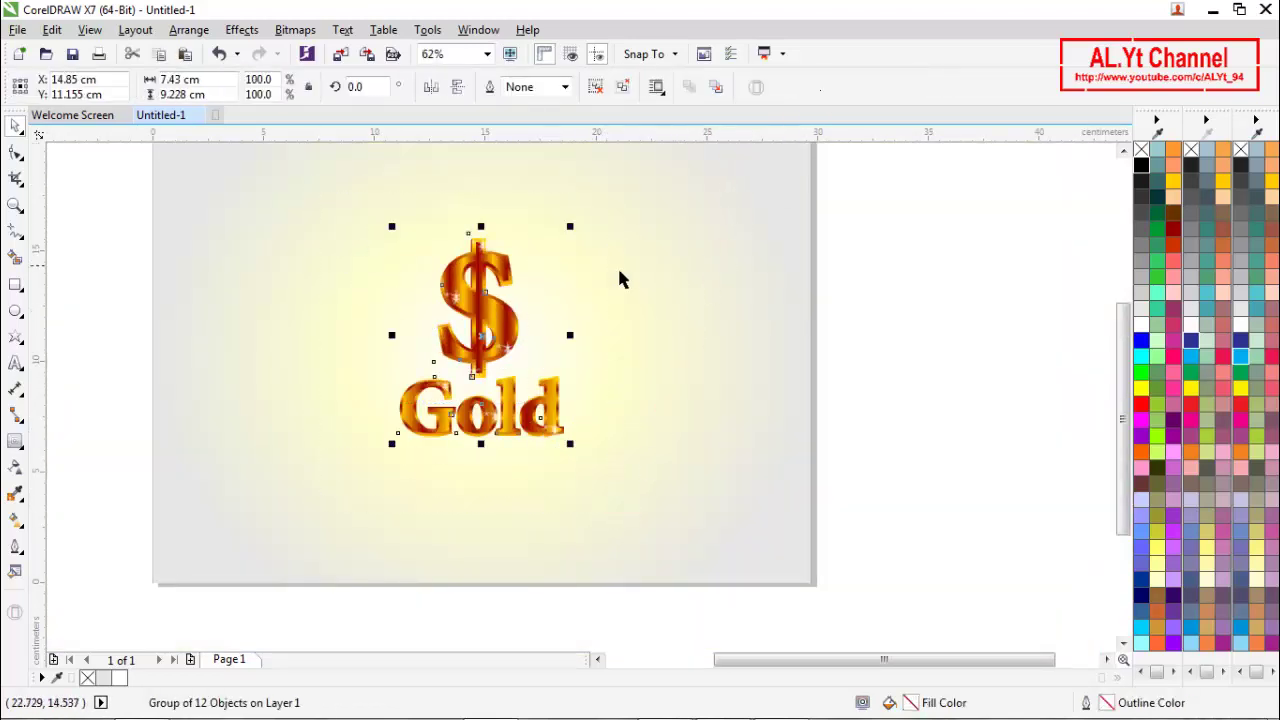
pyautogui.moveTo(577, 244); pyautogui.dragTo(599, 217)
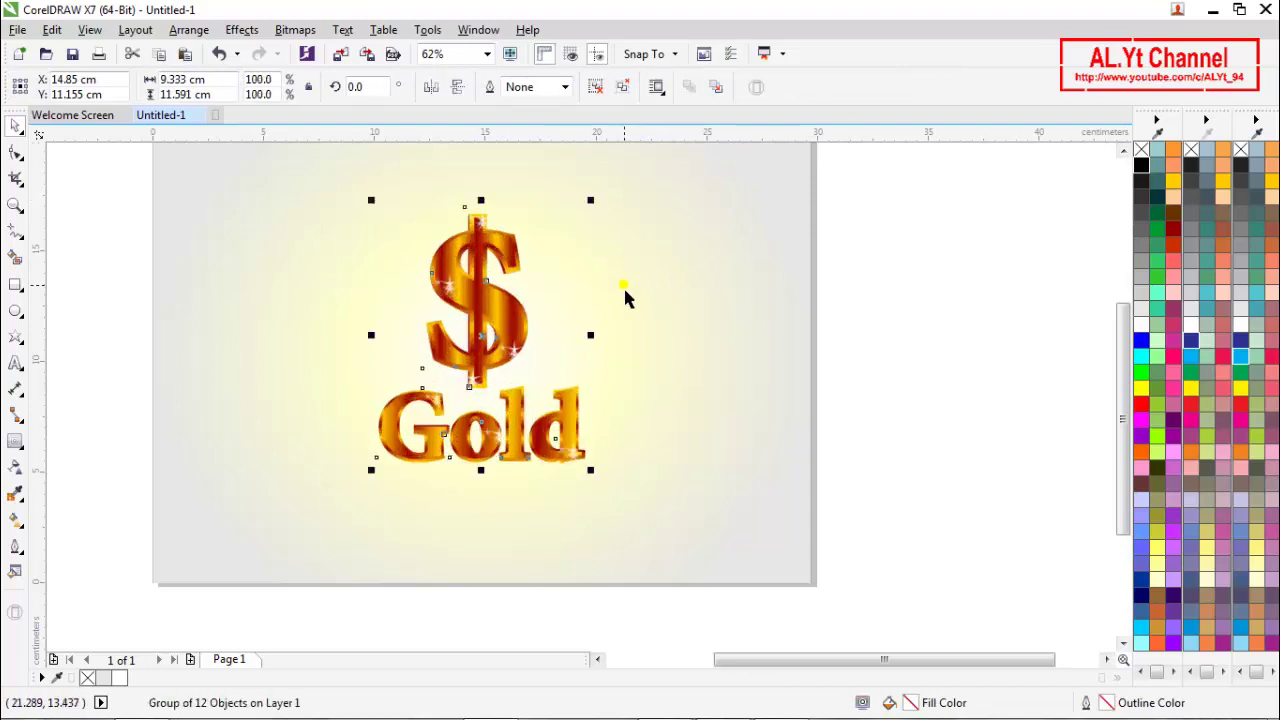
pyautogui.click(646, 334)
# Step: Review the whole artwork on the page and in a full-screen preview
pyautogui.scroll(-1, 646, 334)
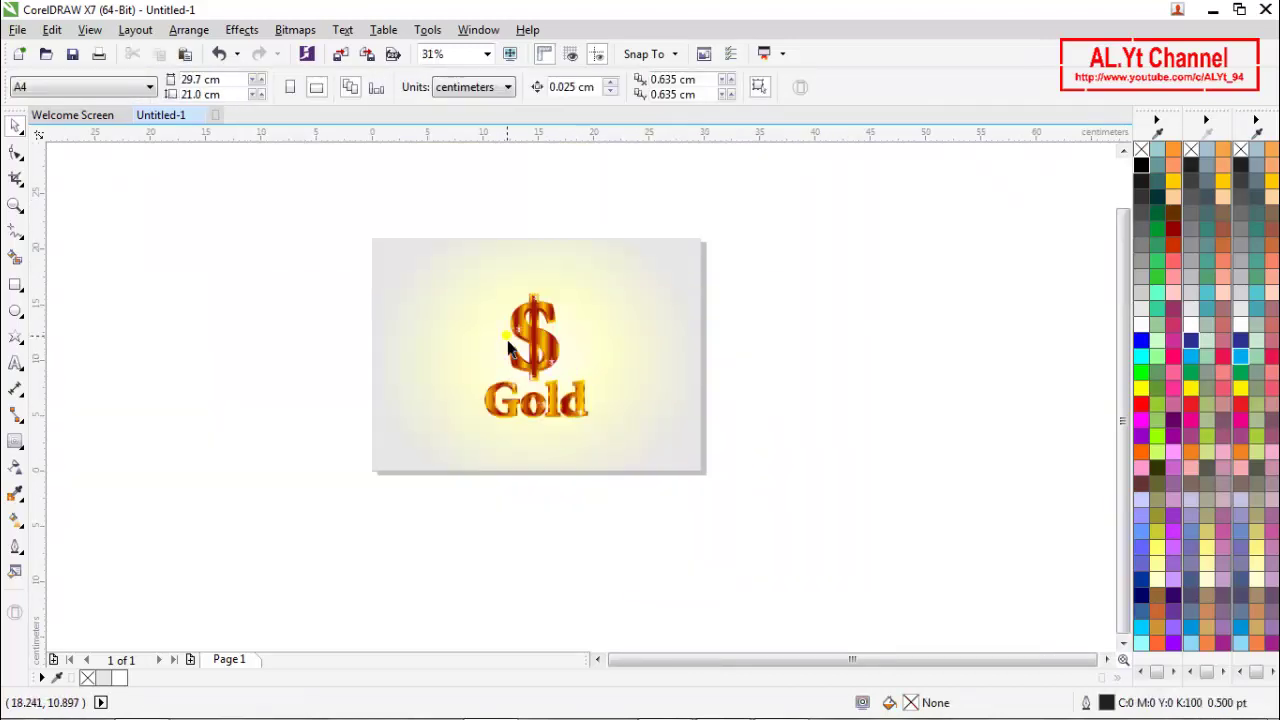
pyautogui.press('z')
pyautogui.click(285, 90)
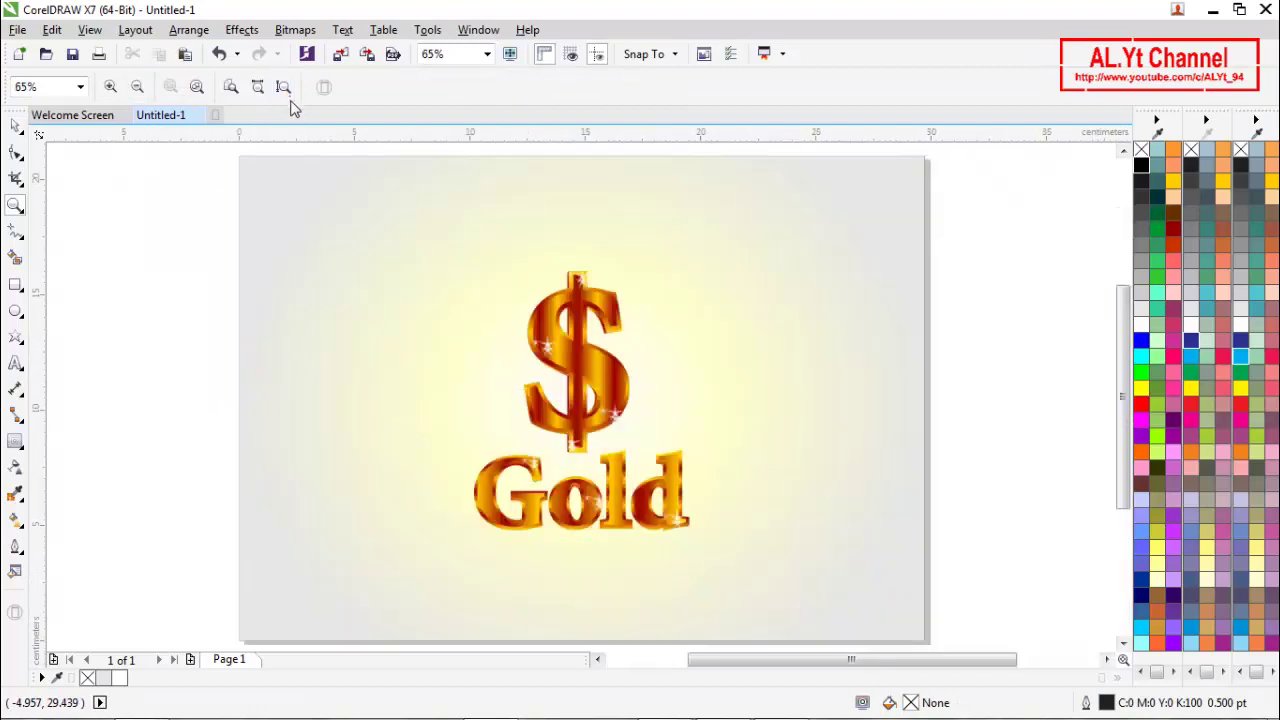
pyautogui.press('space')
pyautogui.press('z')
pyautogui.click(258, 88)
pyautogui.press('space')
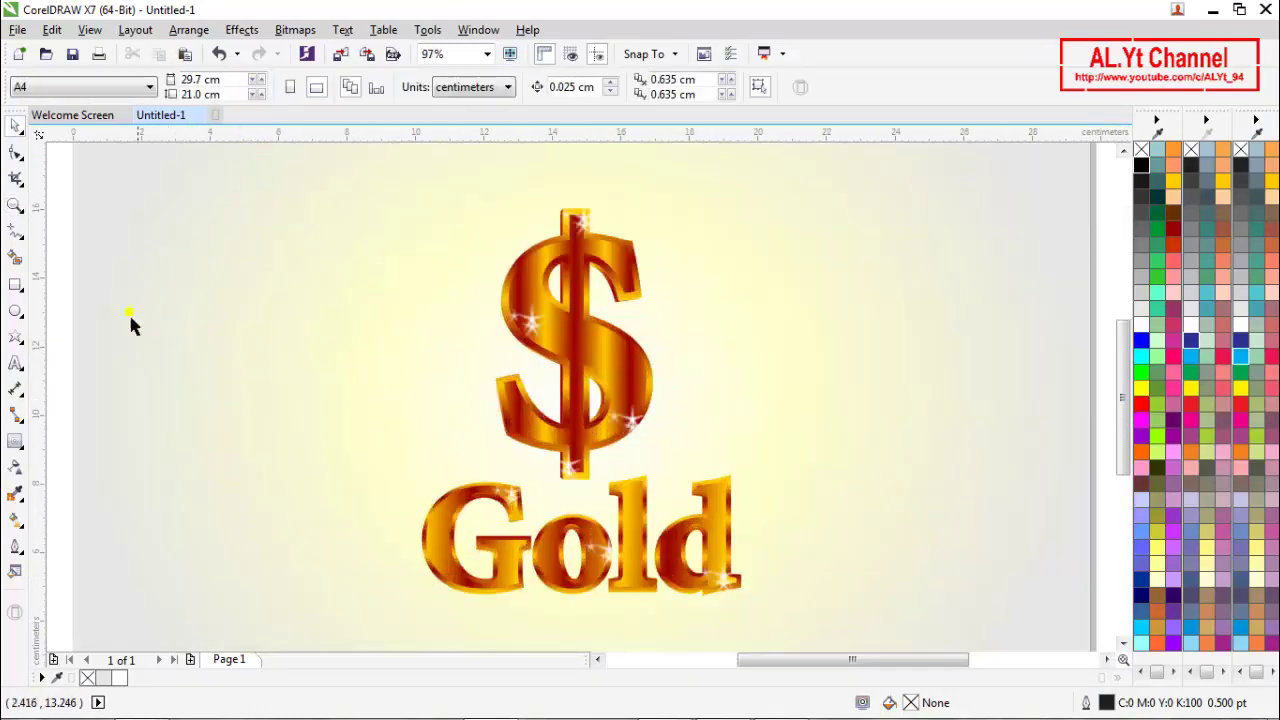
pyautogui.rightClick(55, 252)
pyautogui.click(80, 264)
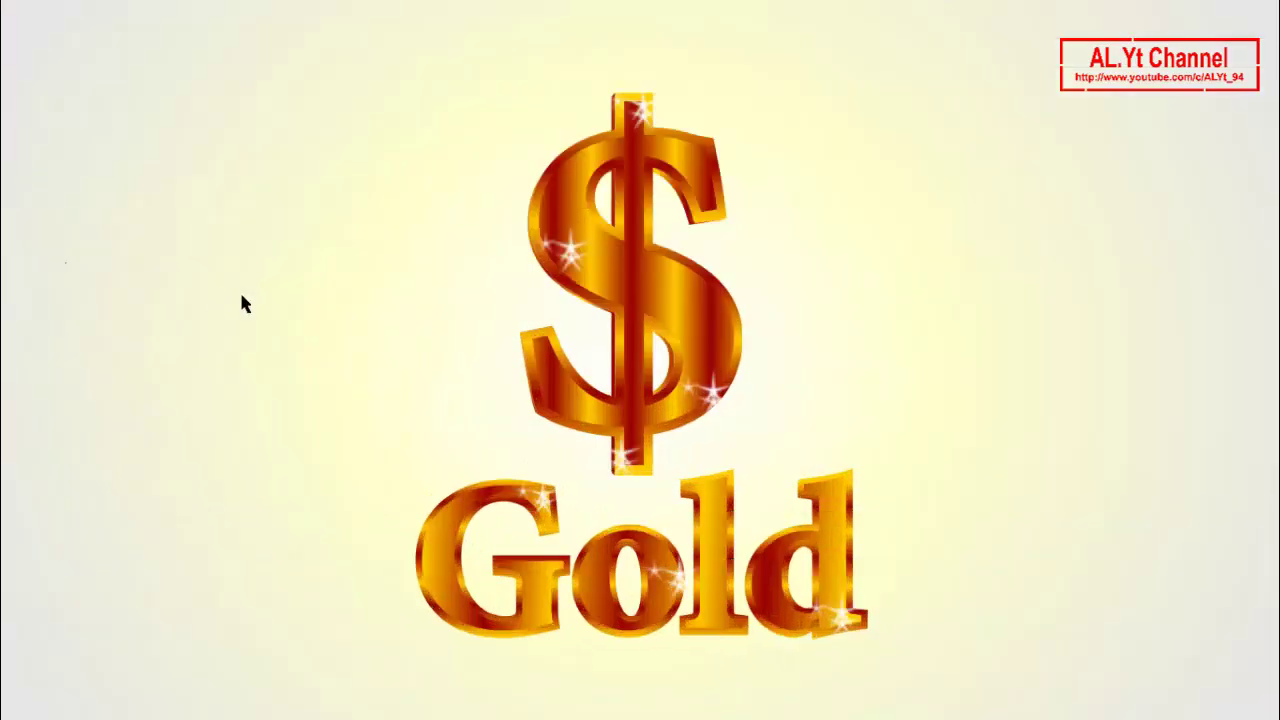
pyautogui.click(428, 322)
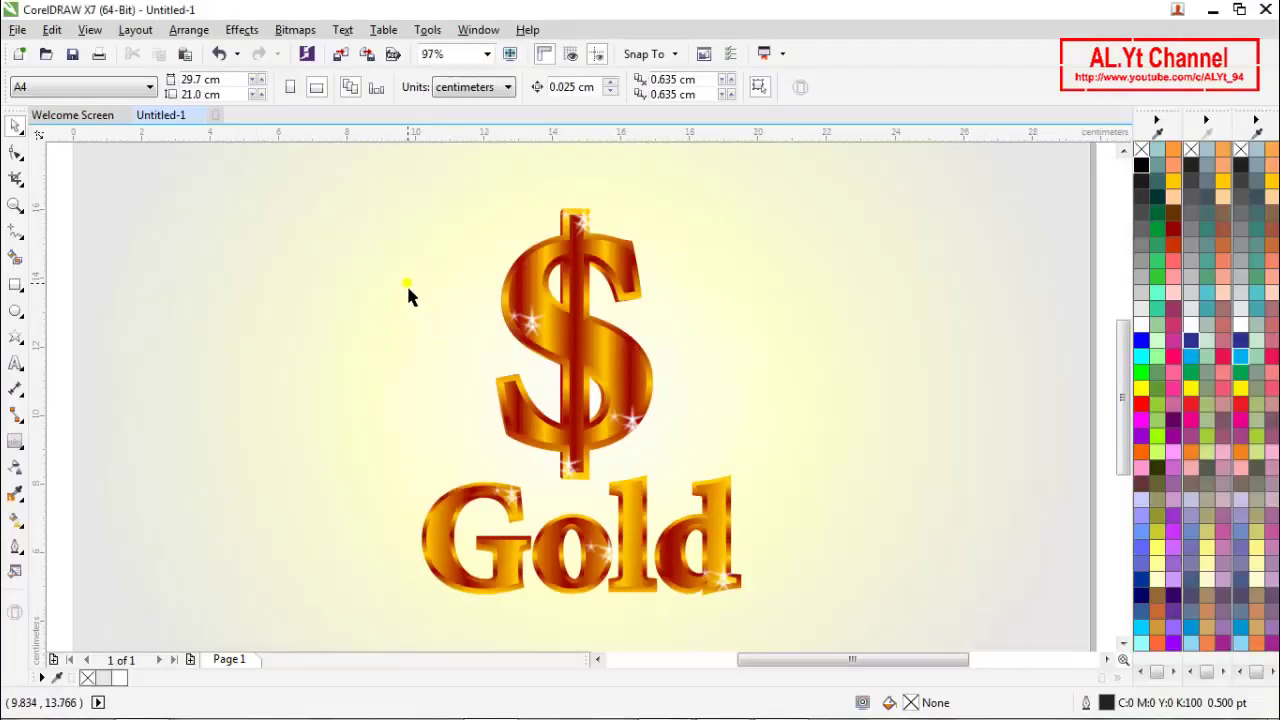
# Step: Unlock the background rectangle, recolour its elliptical fountain fill's yellow node white and add a second white node nearer the outer edge
pyautogui.rightClick(842, 256)
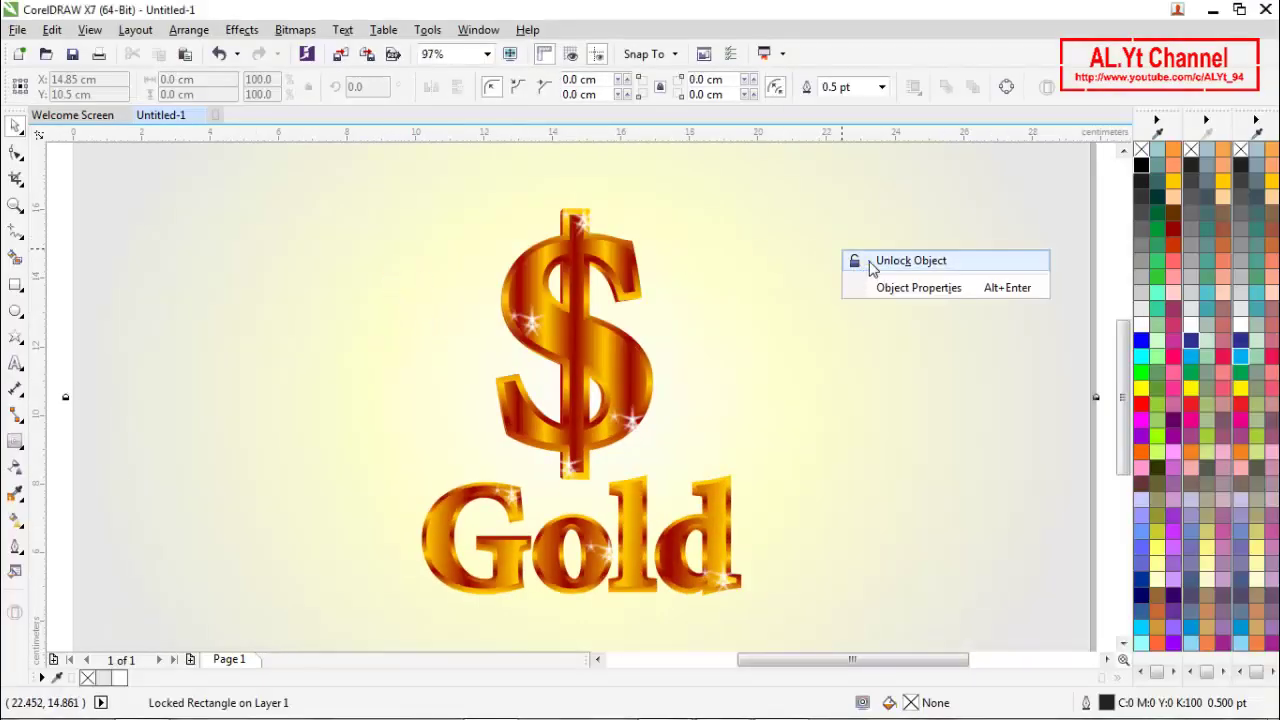
pyautogui.click(876, 261)
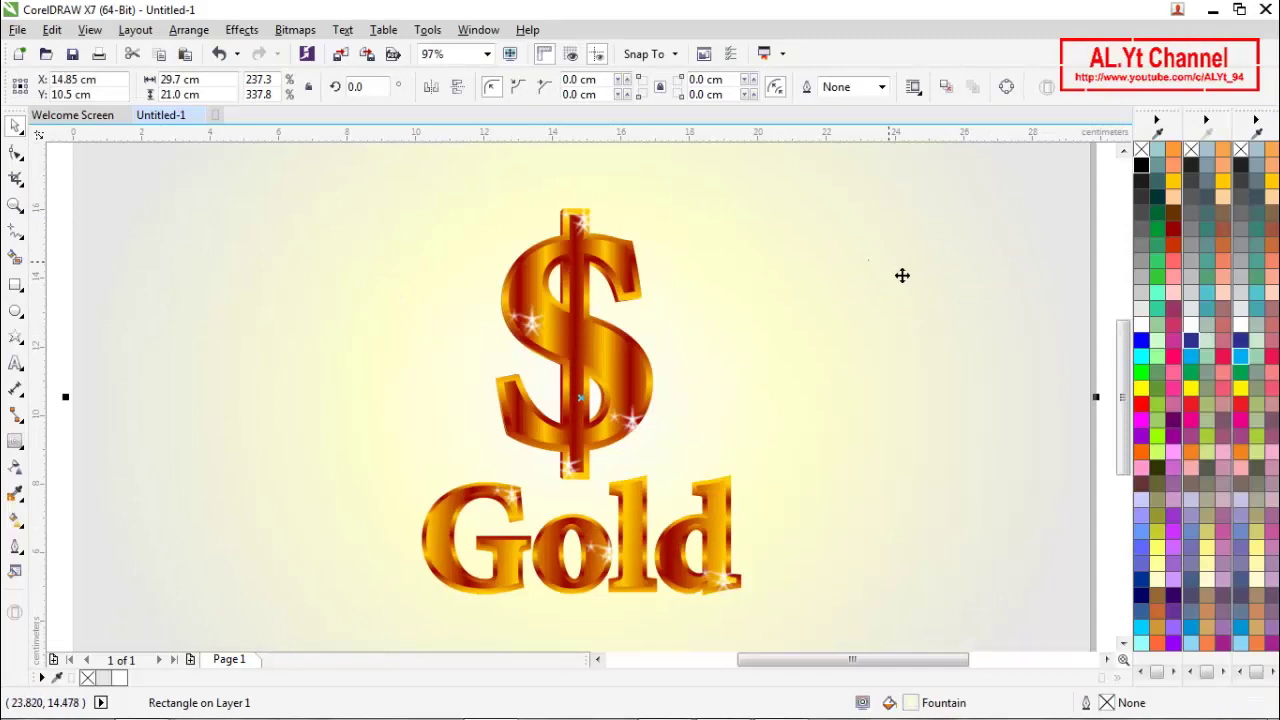
pyautogui.click(15, 519)
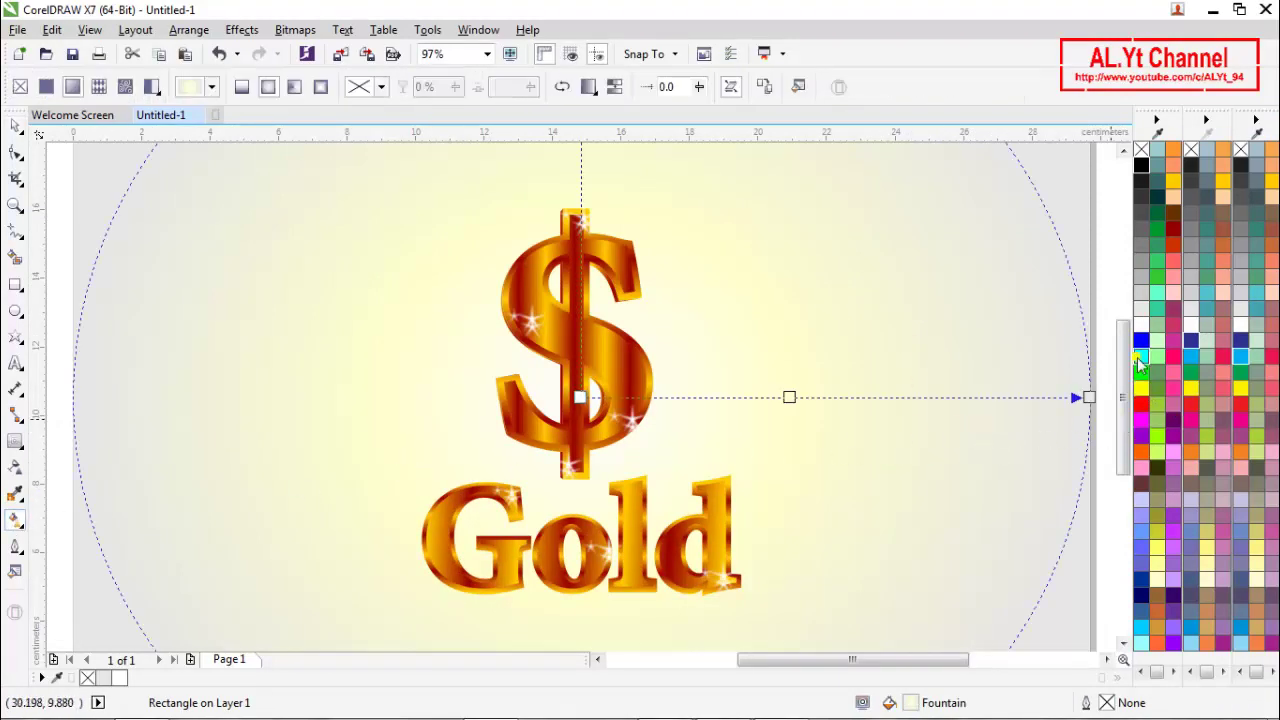
pyautogui.moveTo(800, 400)
pyautogui.mouseDown()
pyautogui.moveTo(597, 343)
pyautogui.moveTo(1006, 406)
pyautogui.moveTo(1124, 360)
pyautogui.moveTo(930, 400)
pyautogui.mouseUp()
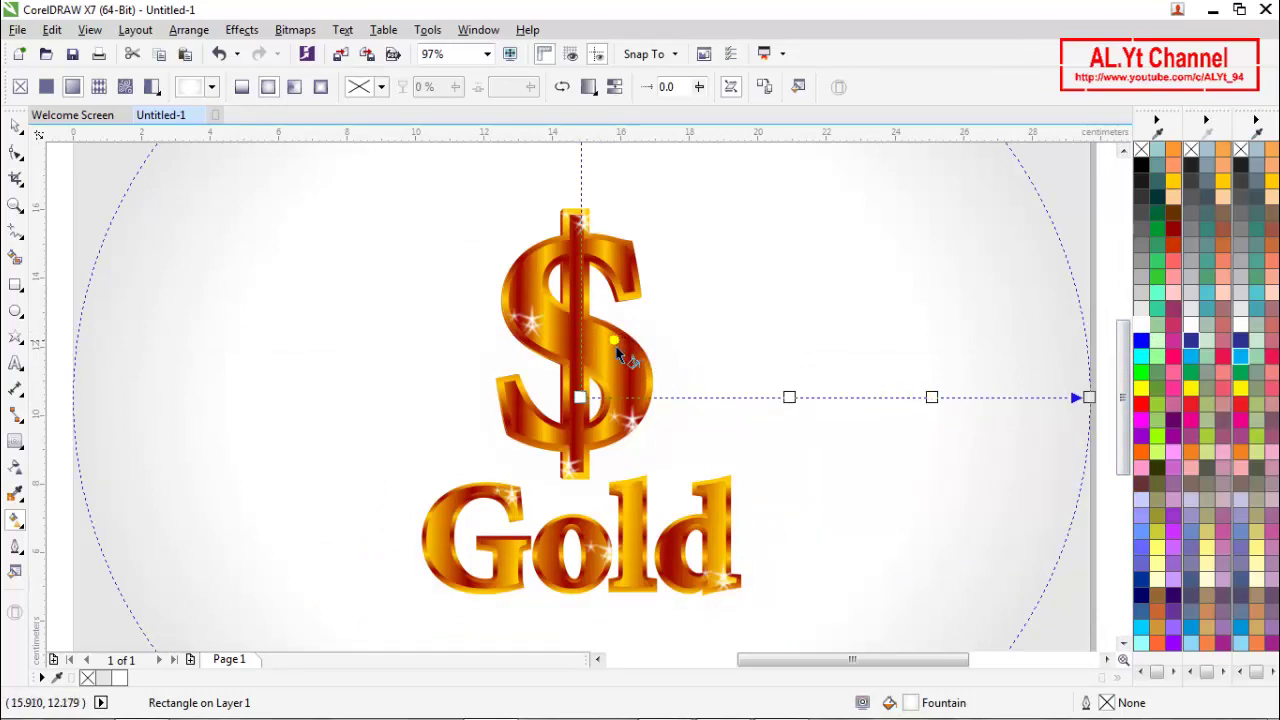
# Step: Check the artwork with its white background in full-screen preview
pyautogui.press('z')
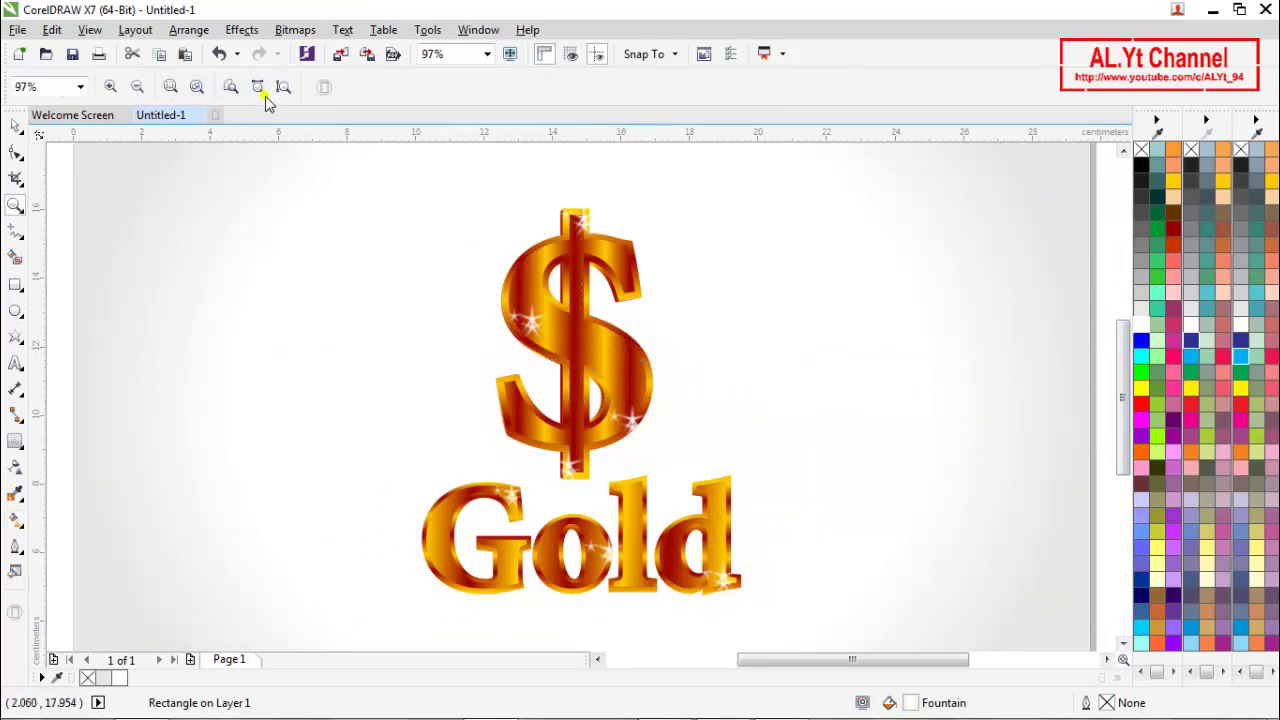
pyautogui.press('space')
pyautogui.rightClick(57, 184)
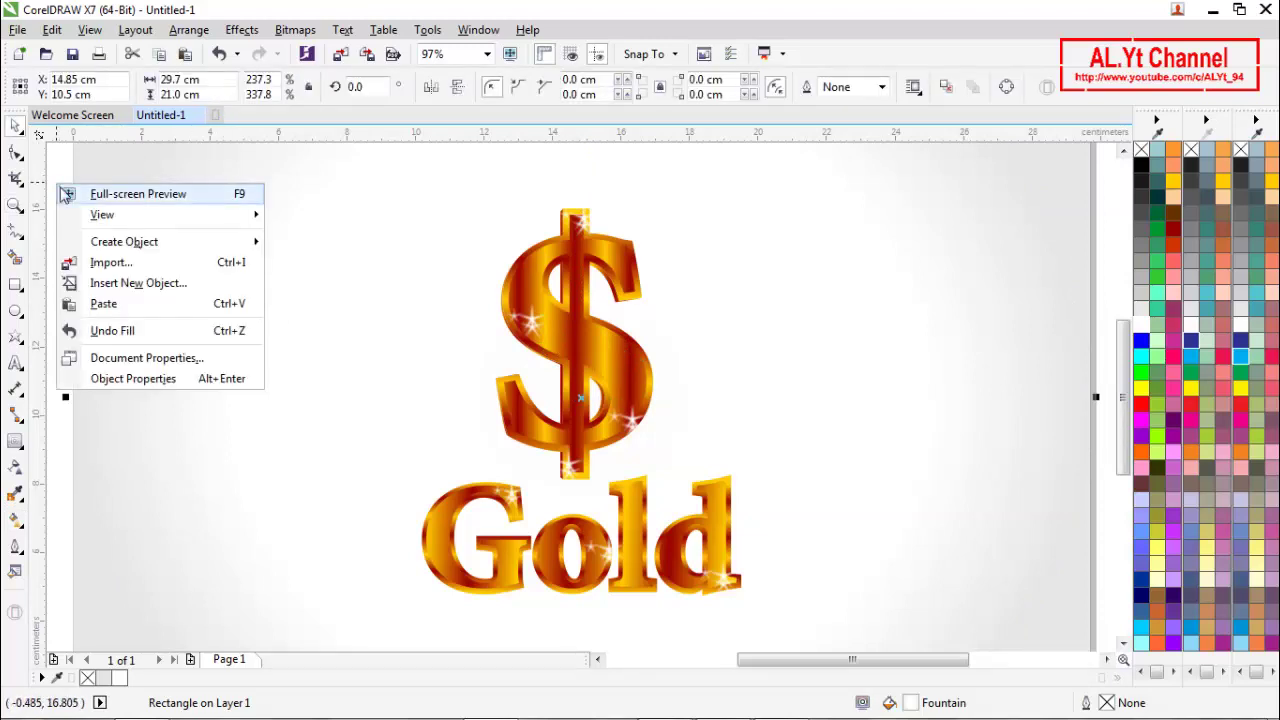